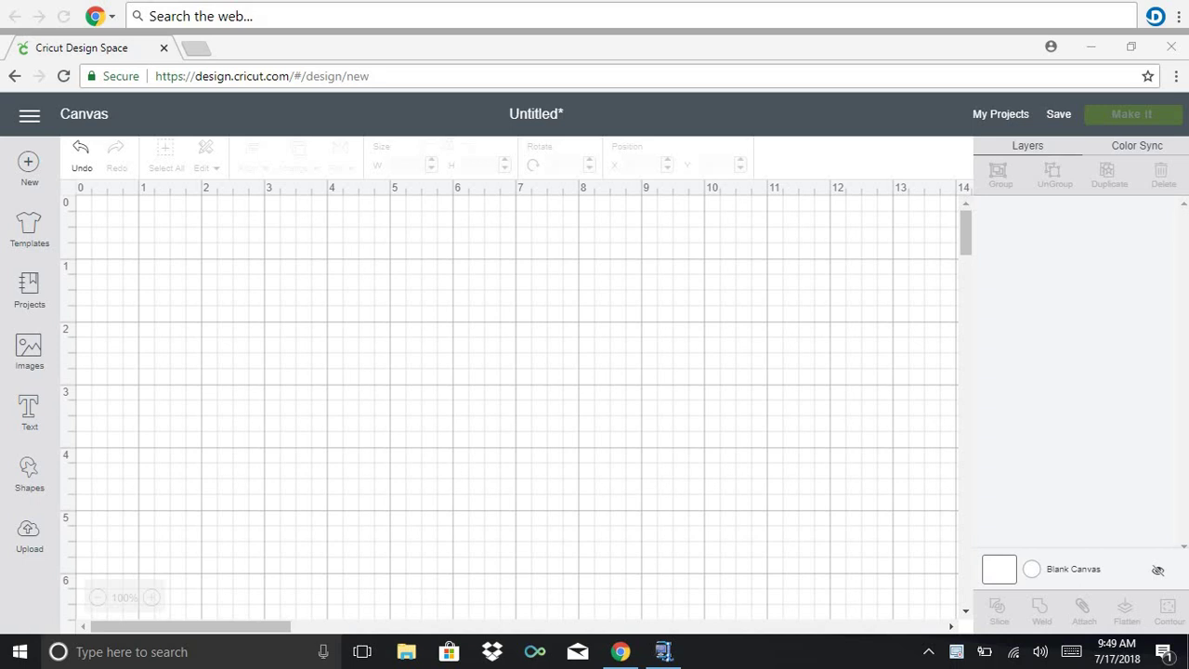
Add a text layer reading 'Happy Birthday' in the Candle Mustard script font
left_click(28, 413)
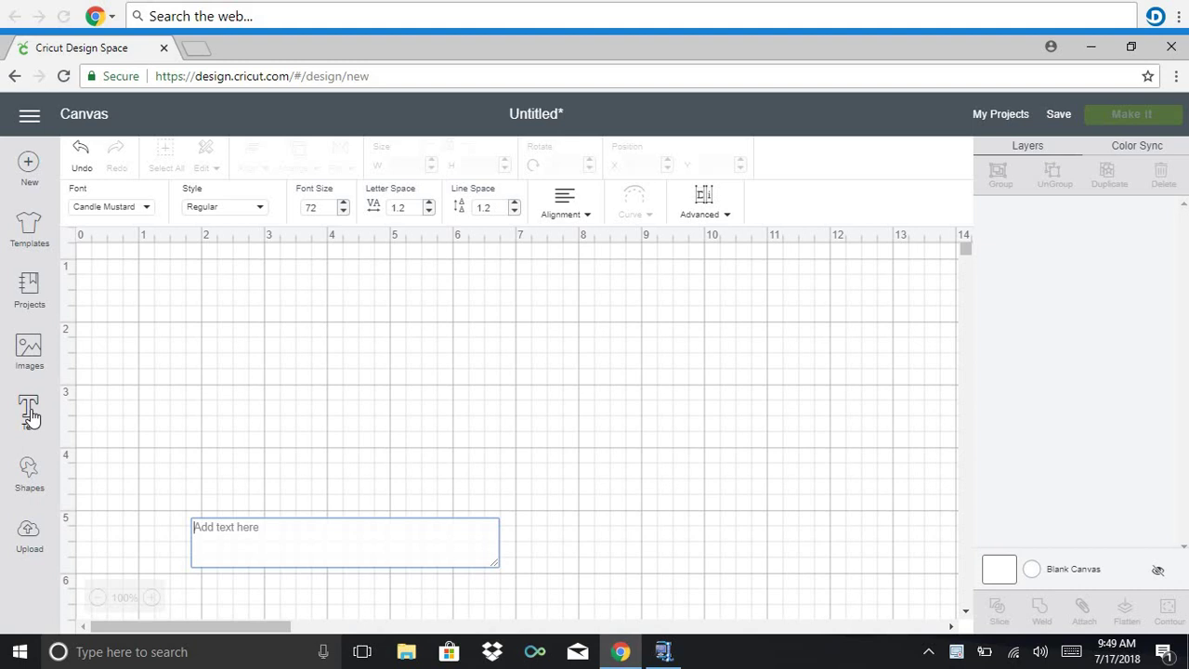
type("Ha")
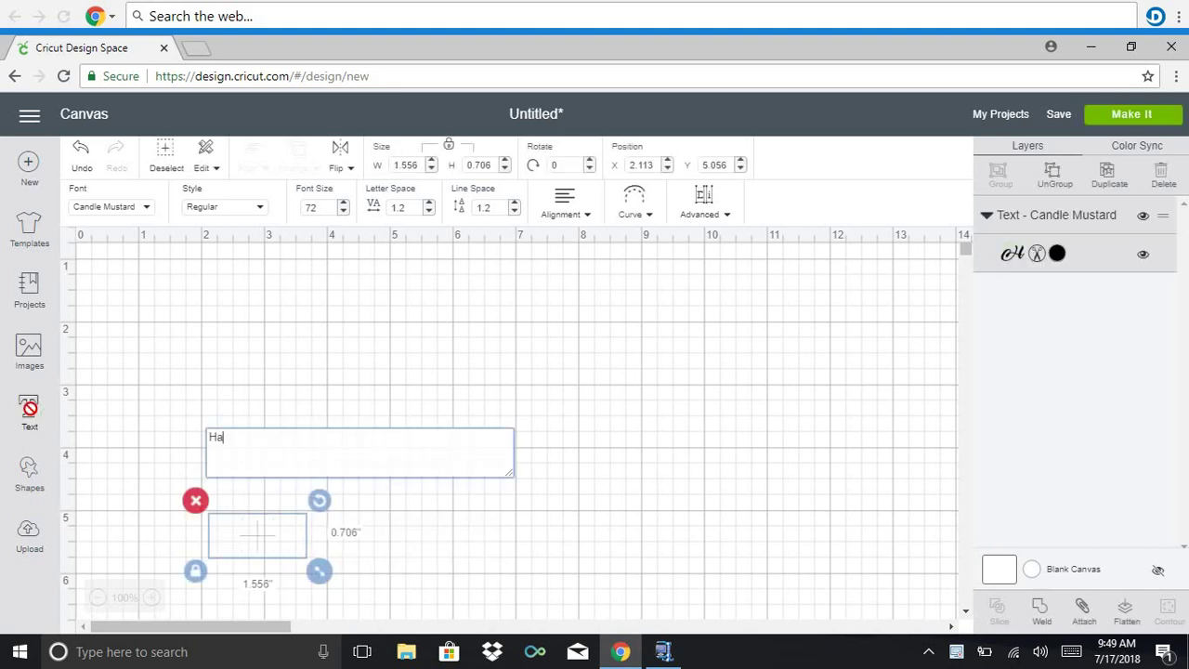
type("ppy Bi")
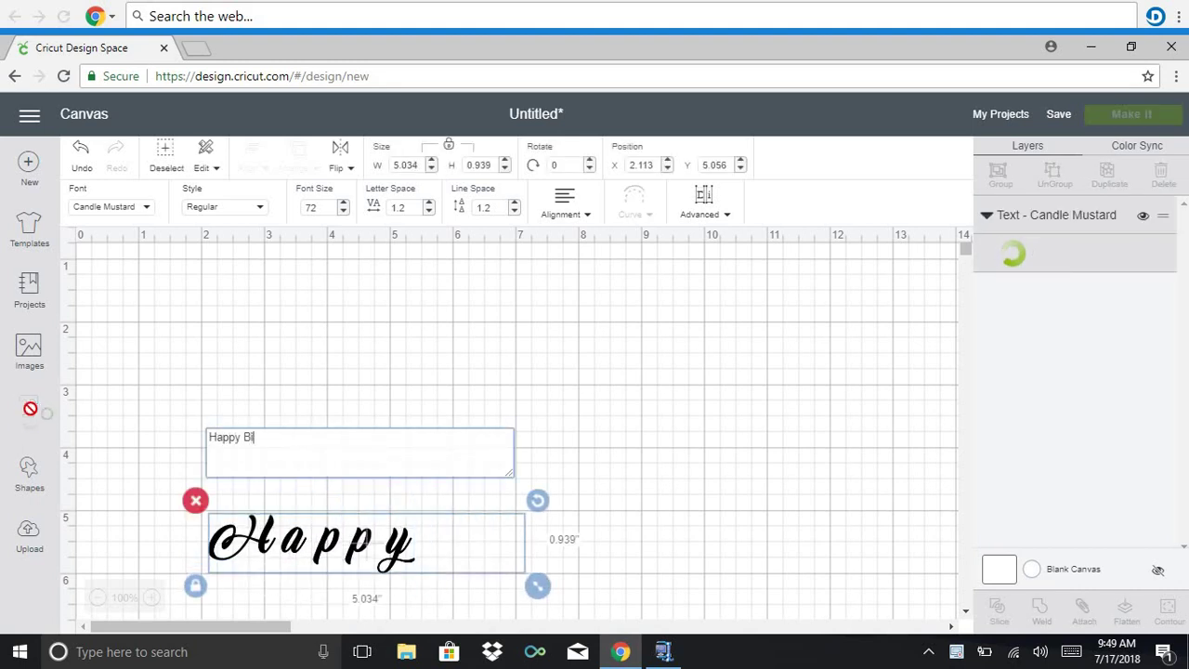
type("rthday")
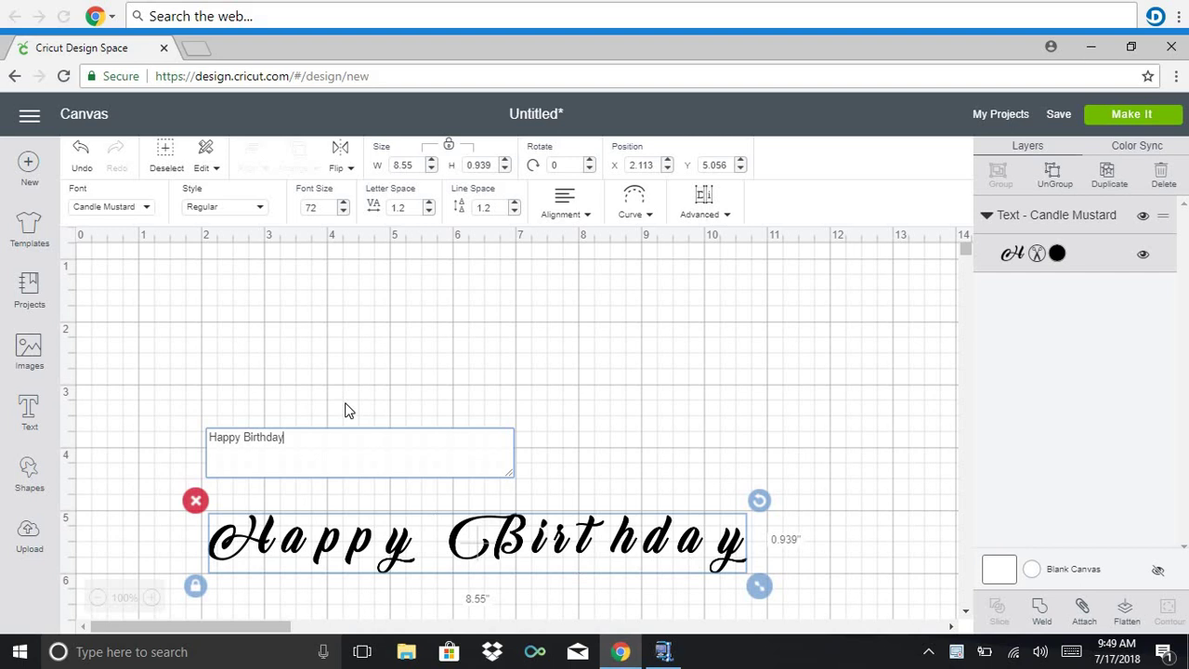
Lower the Happy Birthday letter spacing step by step from 1.2 to -0.9
left_click(428, 212)
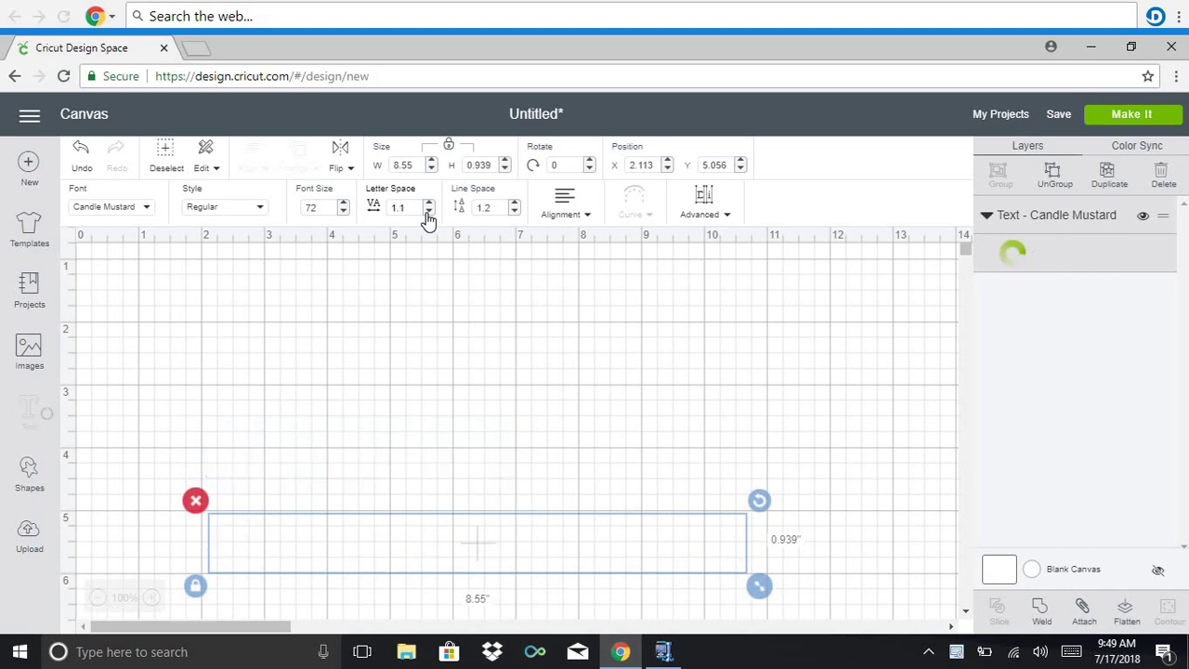
left_click(428, 212)
left_click(428, 212)
left_click(428, 212)
left_click(428, 212)
left_click(428, 211)
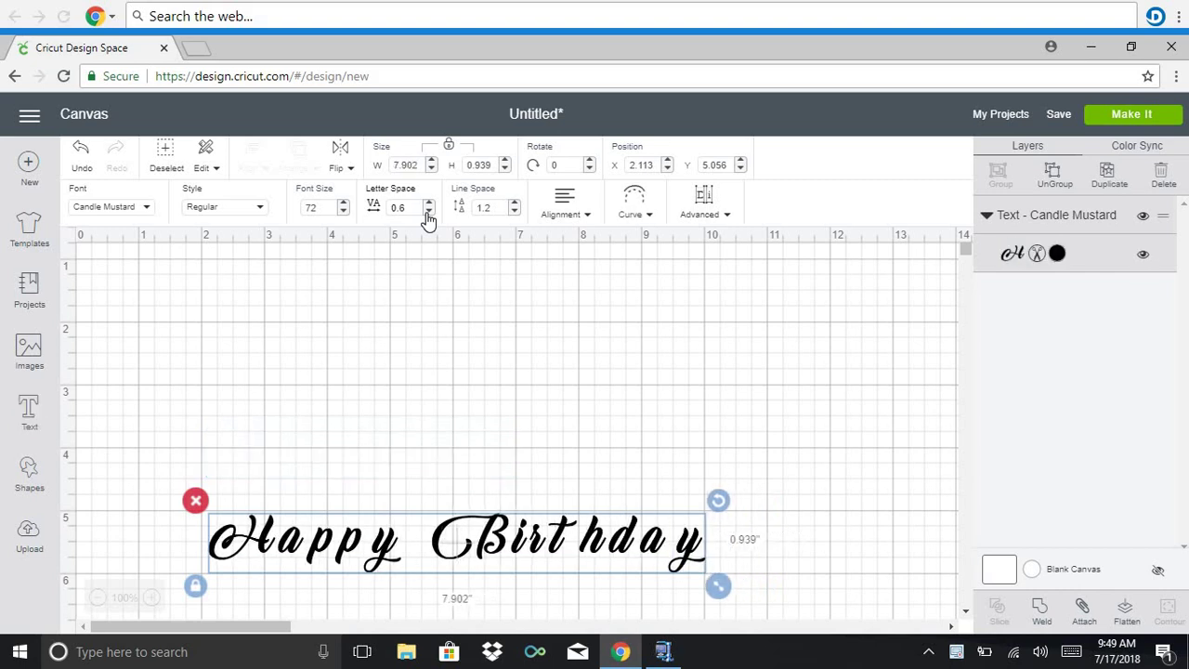
left_click(428, 212)
left_click(428, 212)
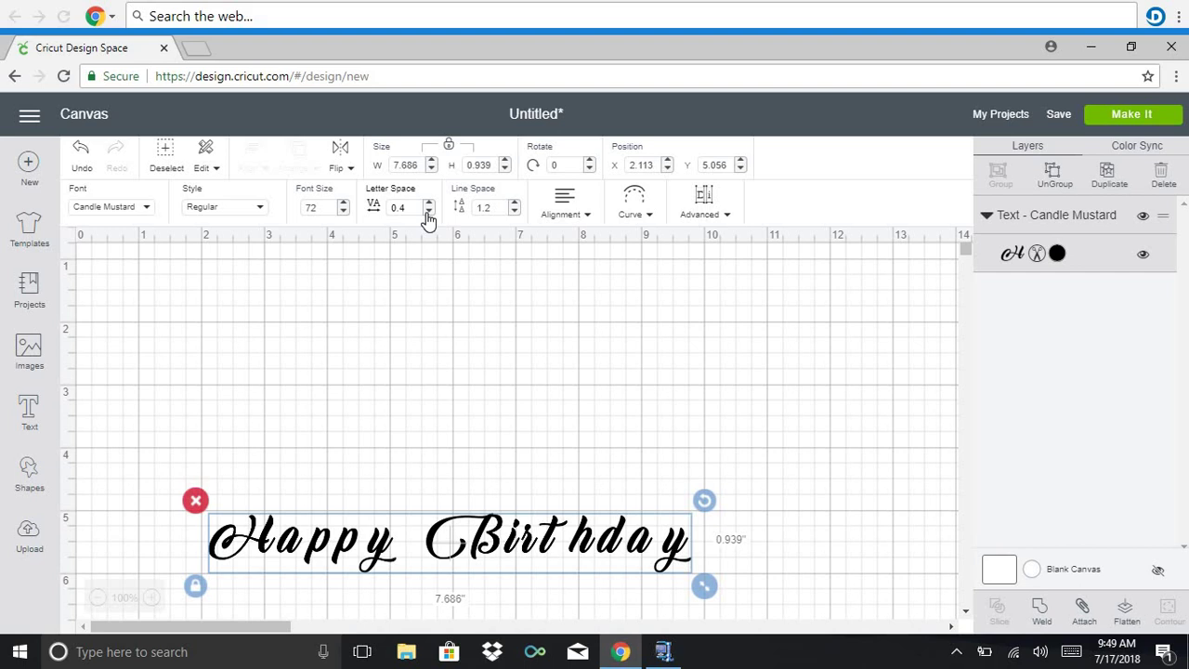
left_click(428, 212)
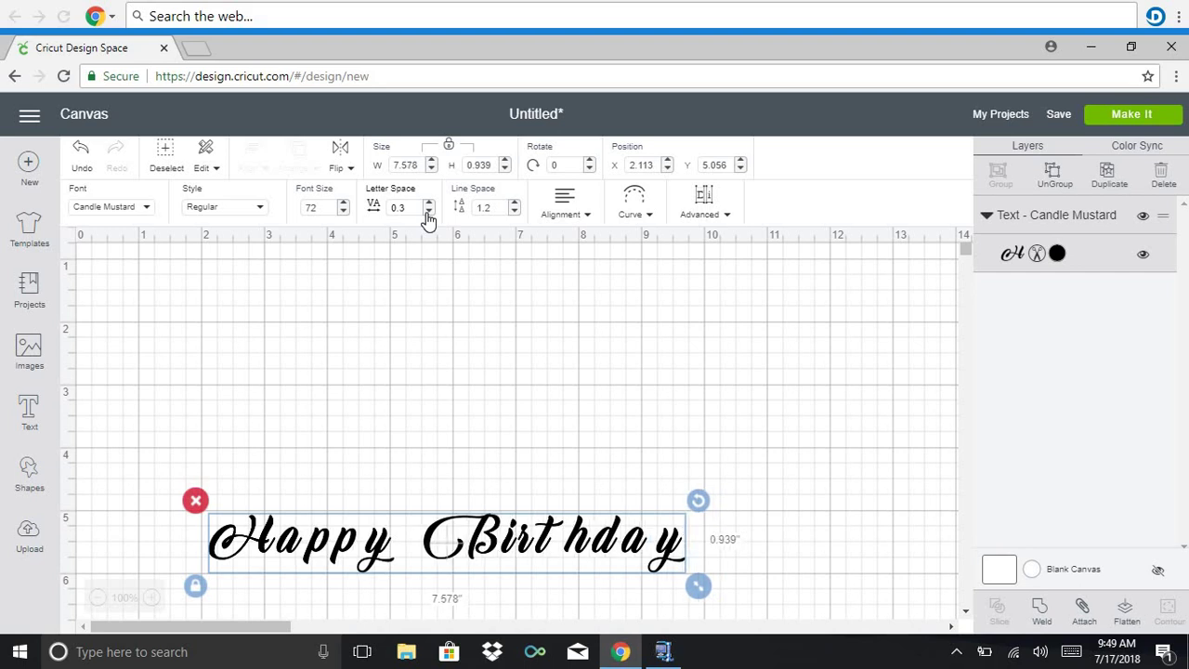
left_click(428, 212)
left_click(428, 212)
left_click(428, 212)
left_click(428, 212)
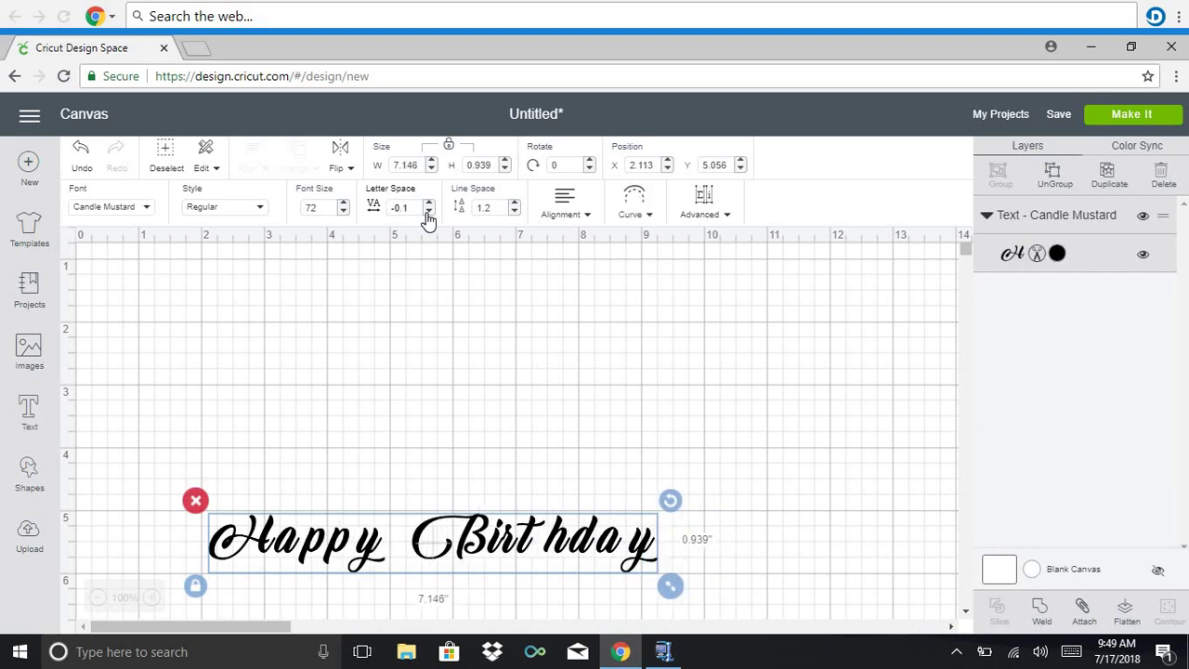
left_click(428, 212)
left_click(428, 212)
left_click(428, 211)
left_click(429, 212)
left_click(428, 211)
left_click(428, 212)
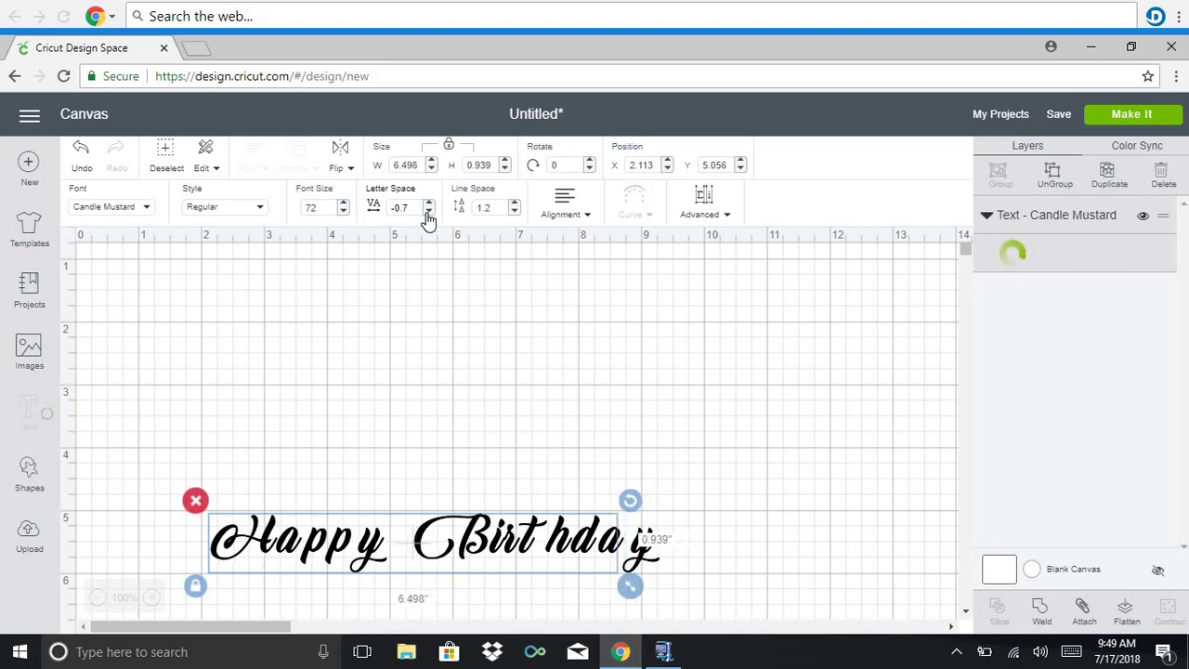
left_click(428, 212)
left_click(428, 212)
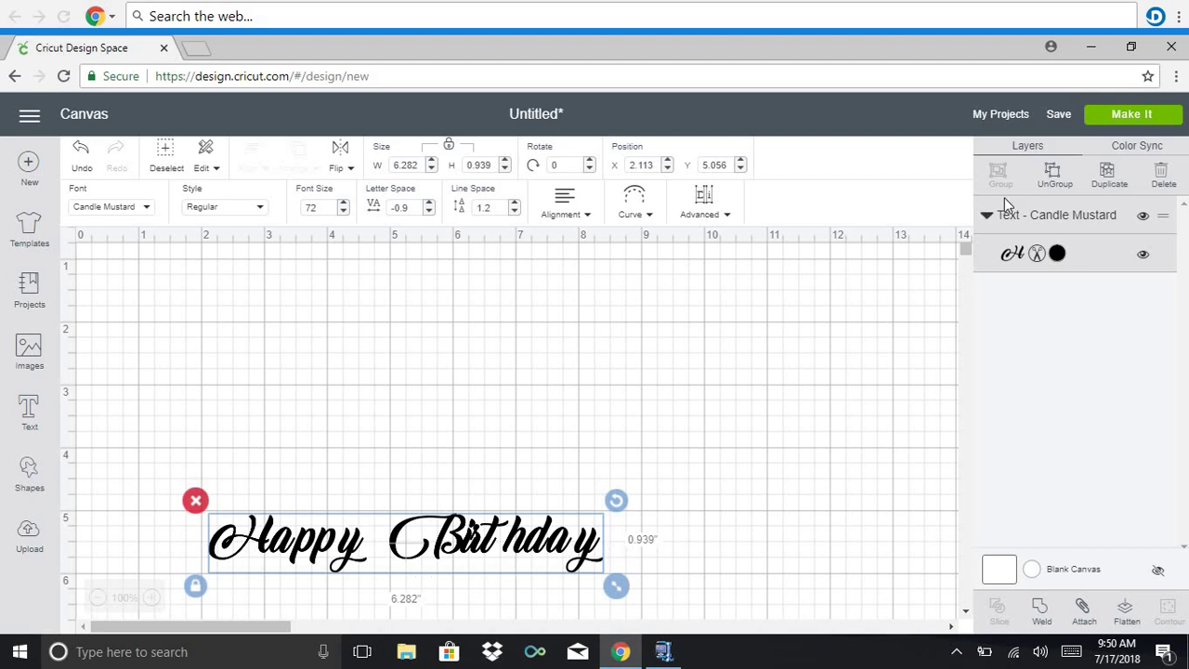
Ungroup Happy Birthday into separate letters and nudge the y, a and d closer together
left_click(1052, 183)
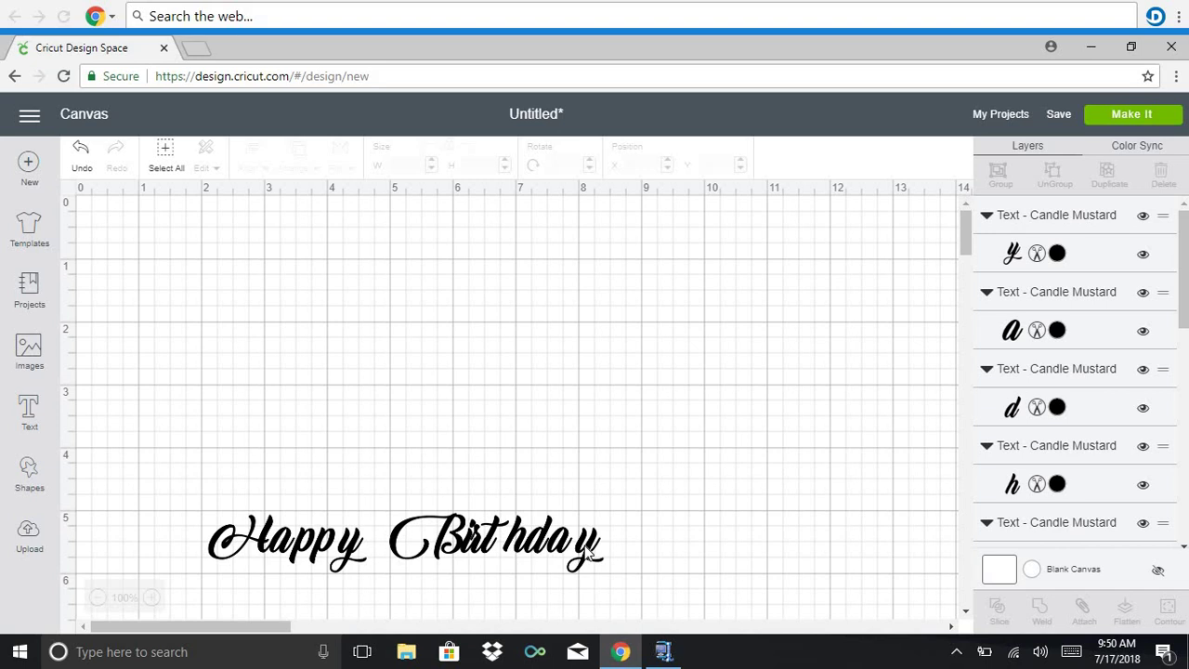
left_click_drag(588, 553, 575, 554)
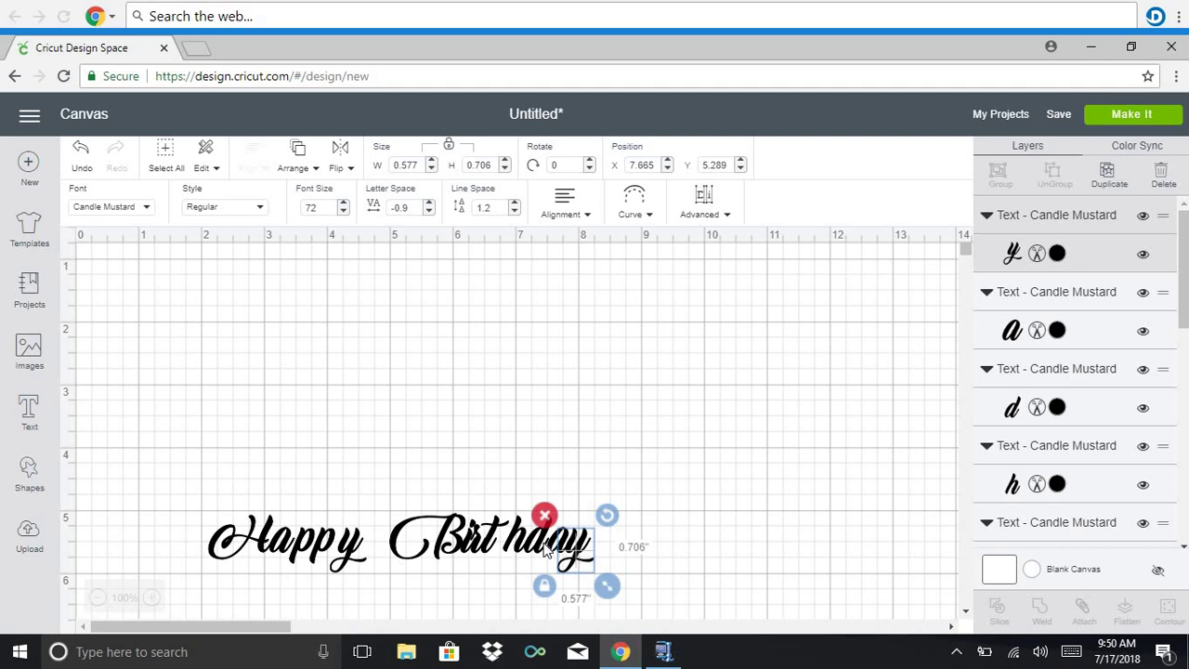
left_click(543, 549)
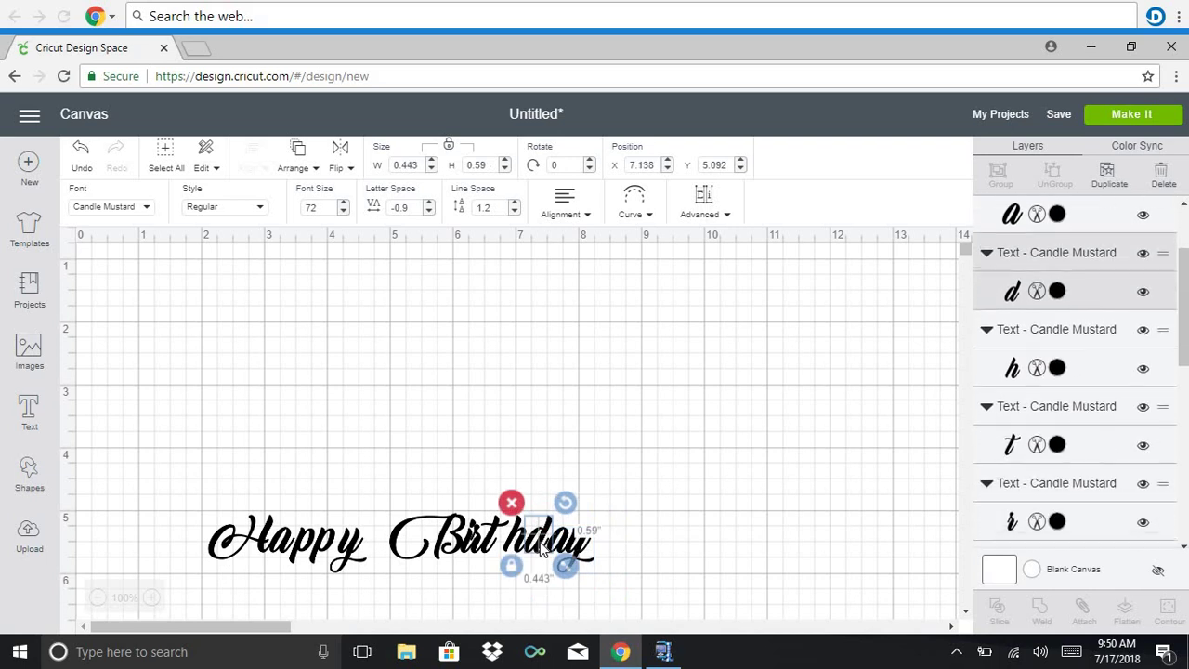
left_click_drag(543, 550, 520, 545)
left_click(518, 544)
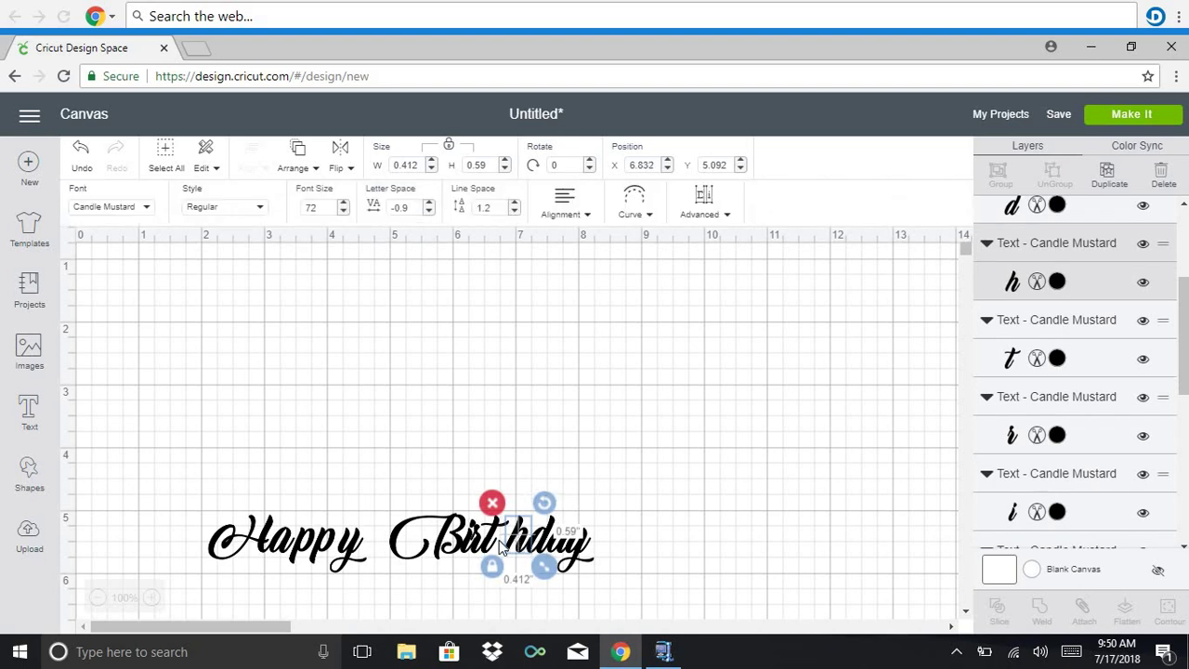
left_click(641, 553)
left_click_drag(640, 550, 557, 539)
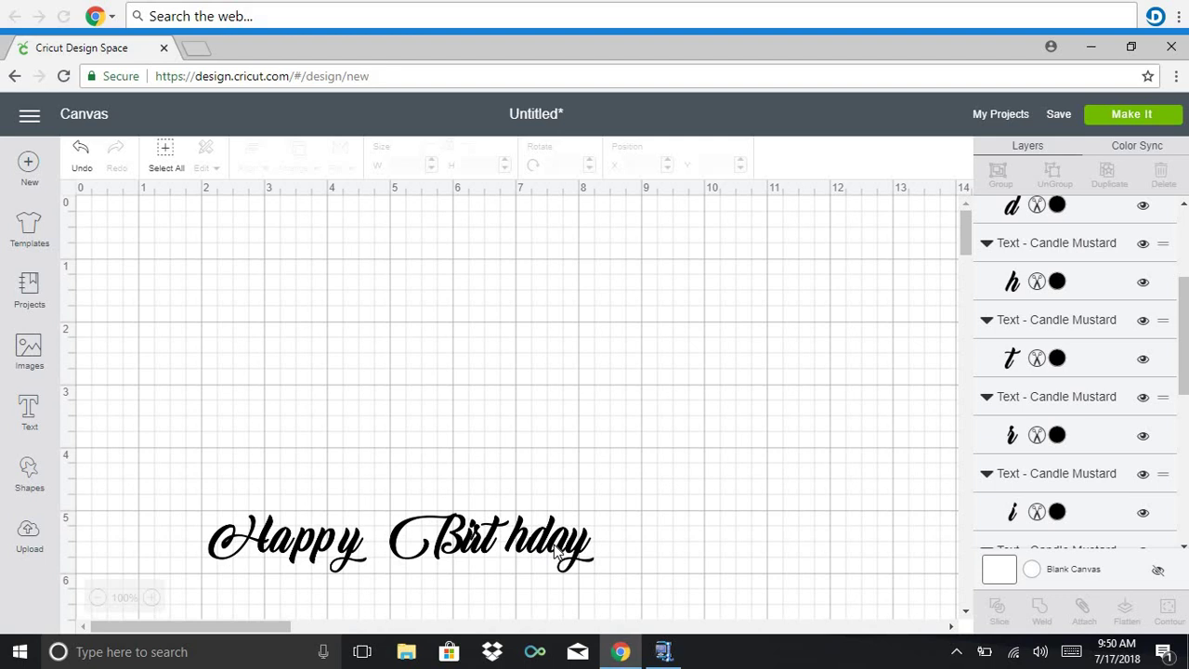
Zoom to 125% and slide the hday letters left to close the gap after Birt
left_click(152, 598)
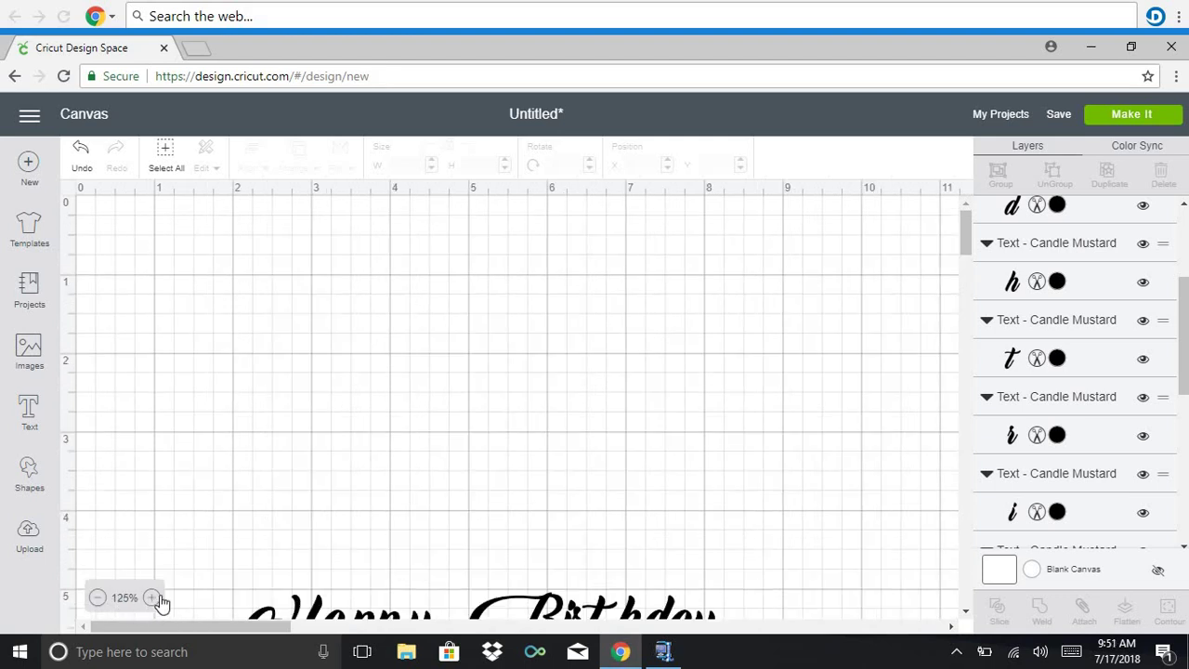
left_click_drag(968, 232, 967, 261)
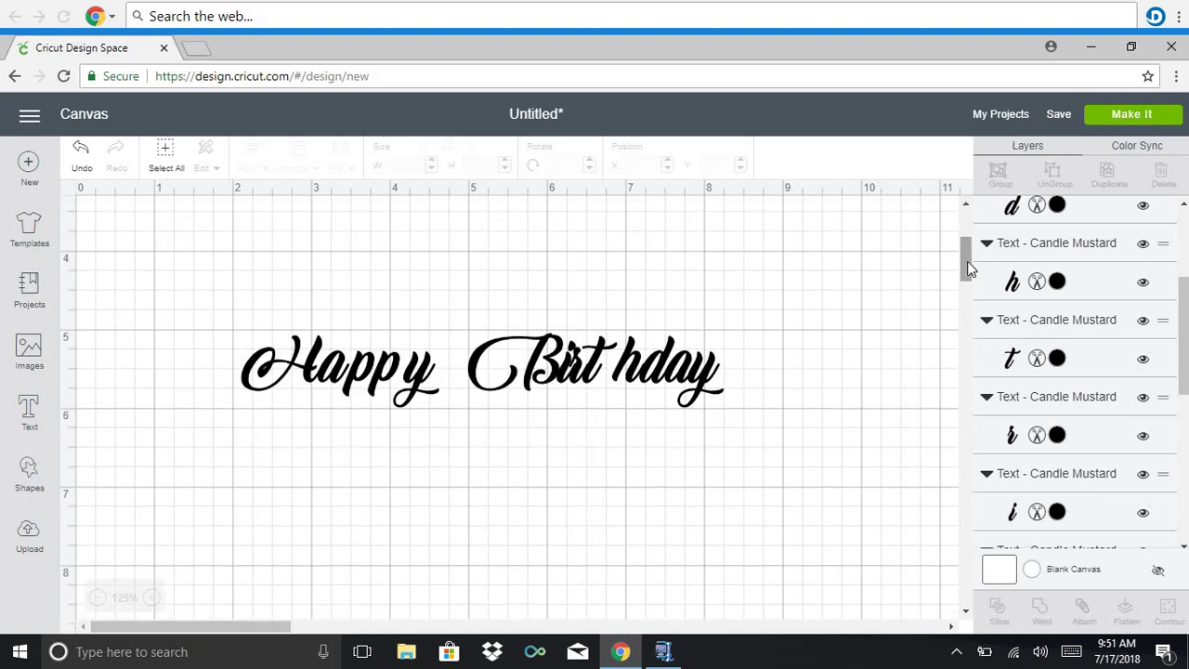
left_click(634, 376)
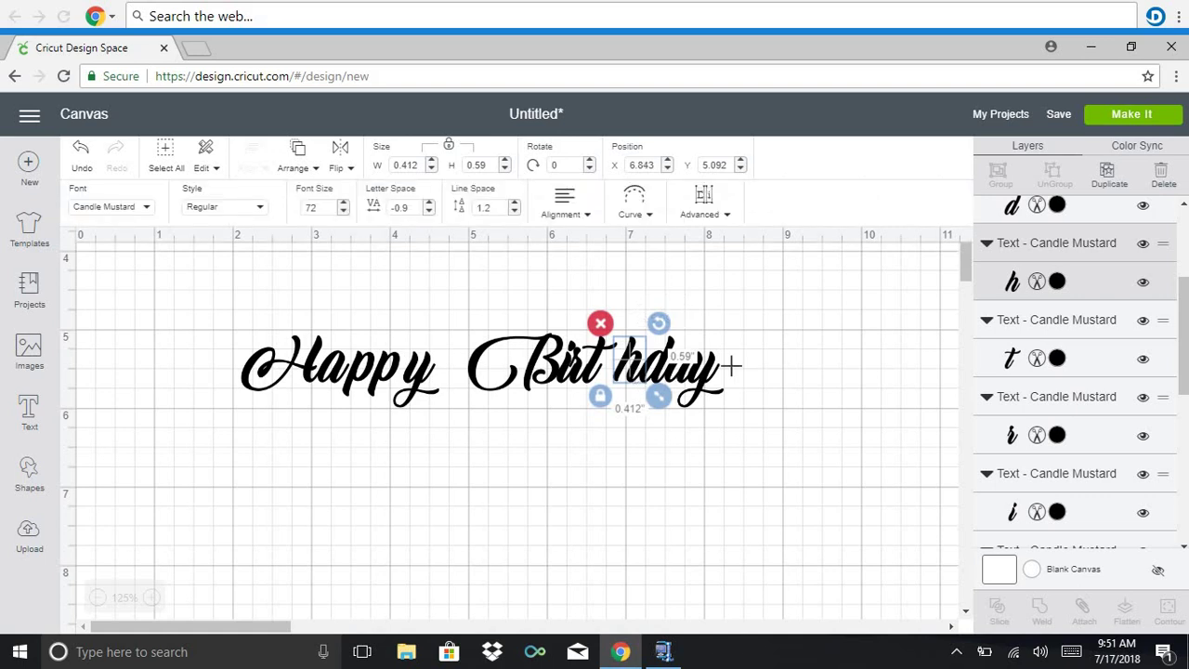
left_click_drag(743, 367, 630, 363)
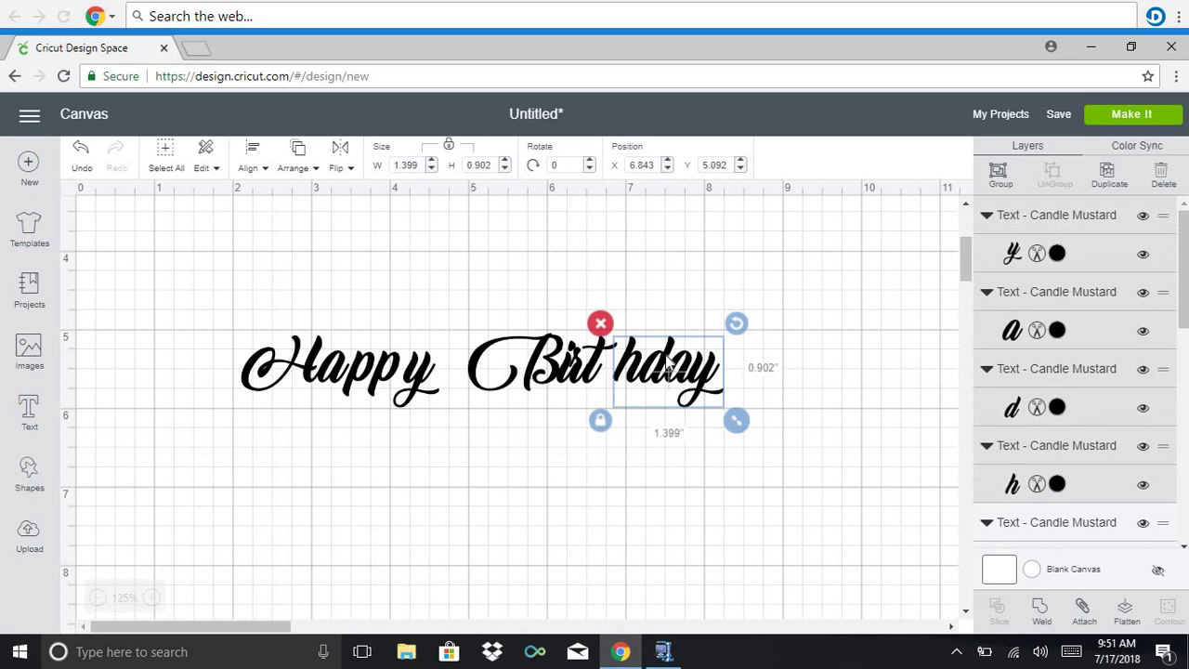
left_click_drag(707, 376, 689, 378)
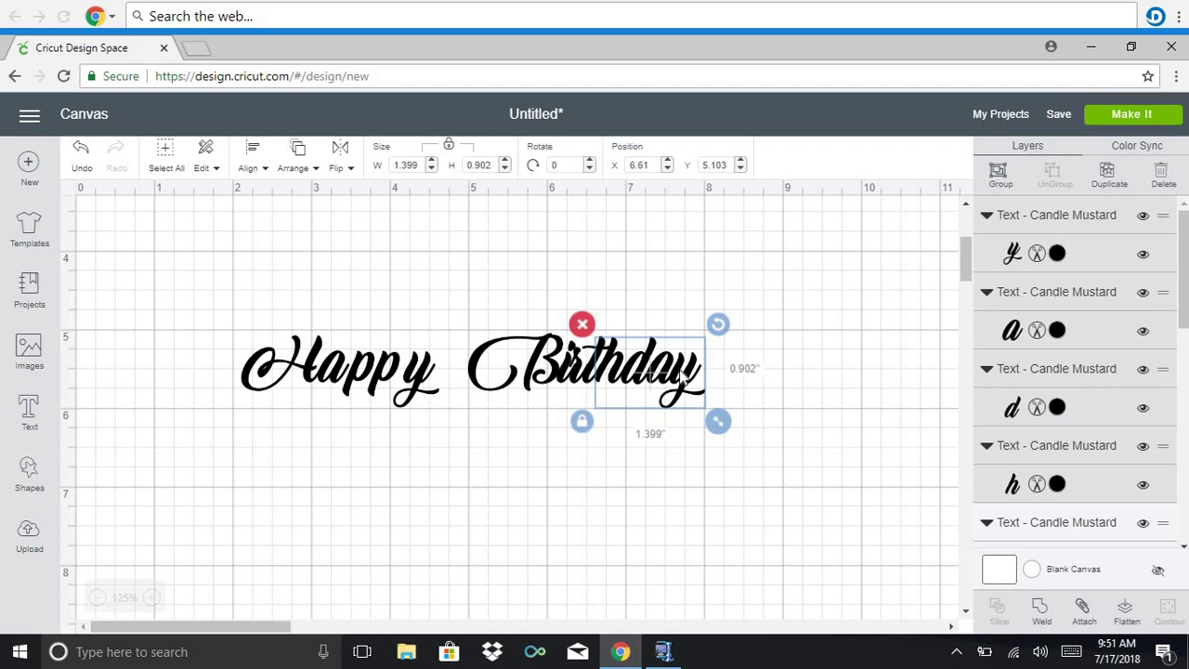
left_click_drag(682, 378, 681, 379)
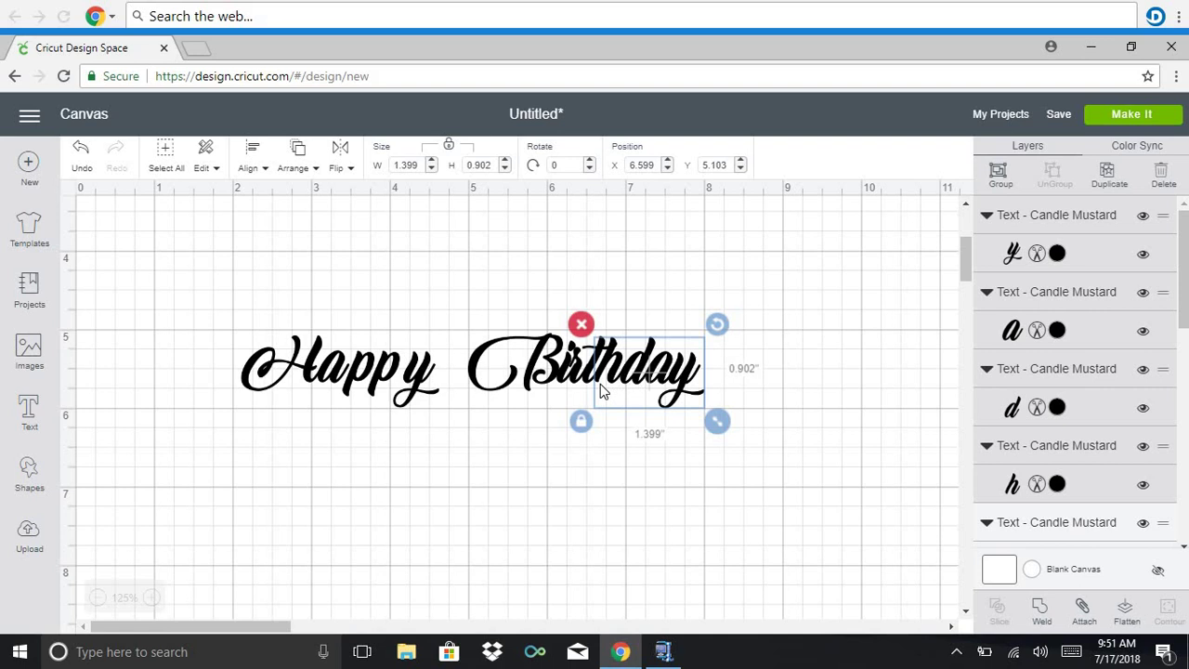
Shift the thday letters of Birthday slightly right and down as a group
left_click(536, 436)
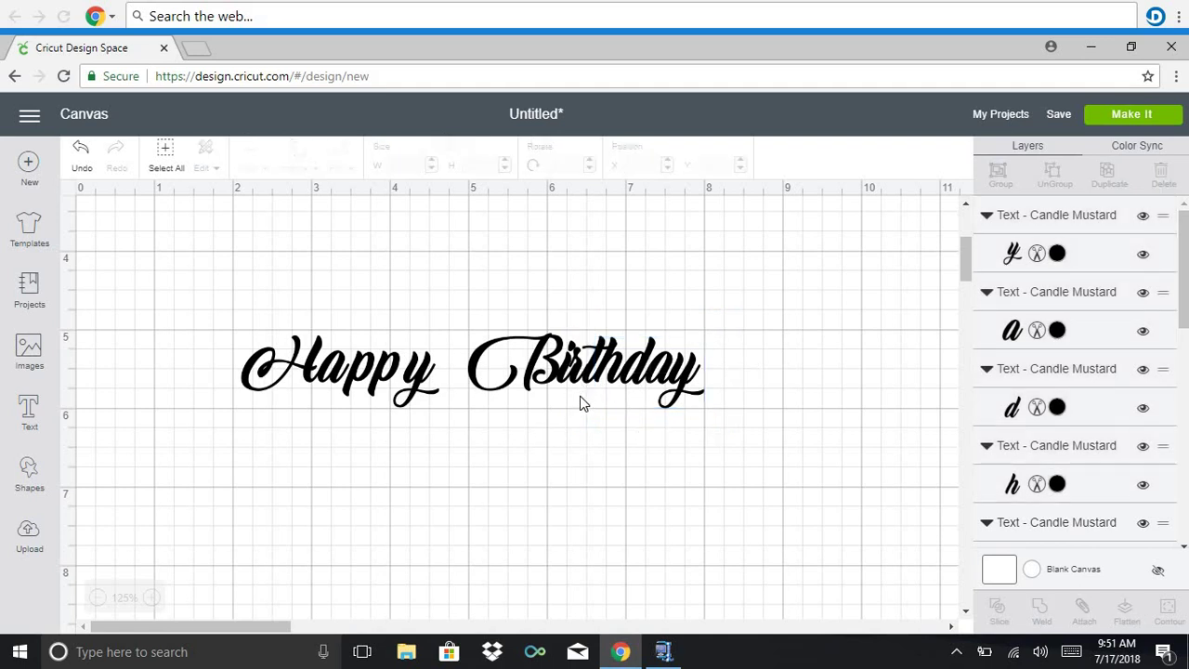
left_click_drag(578, 398, 698, 346)
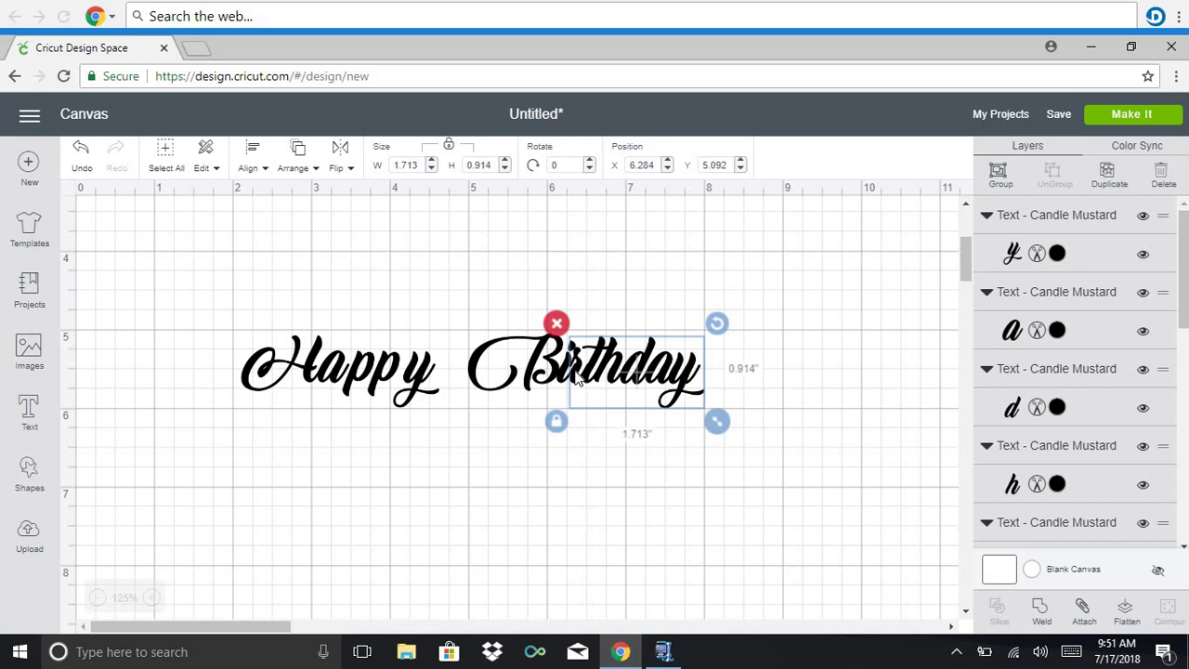
left_click_drag(578, 376, 581, 379)
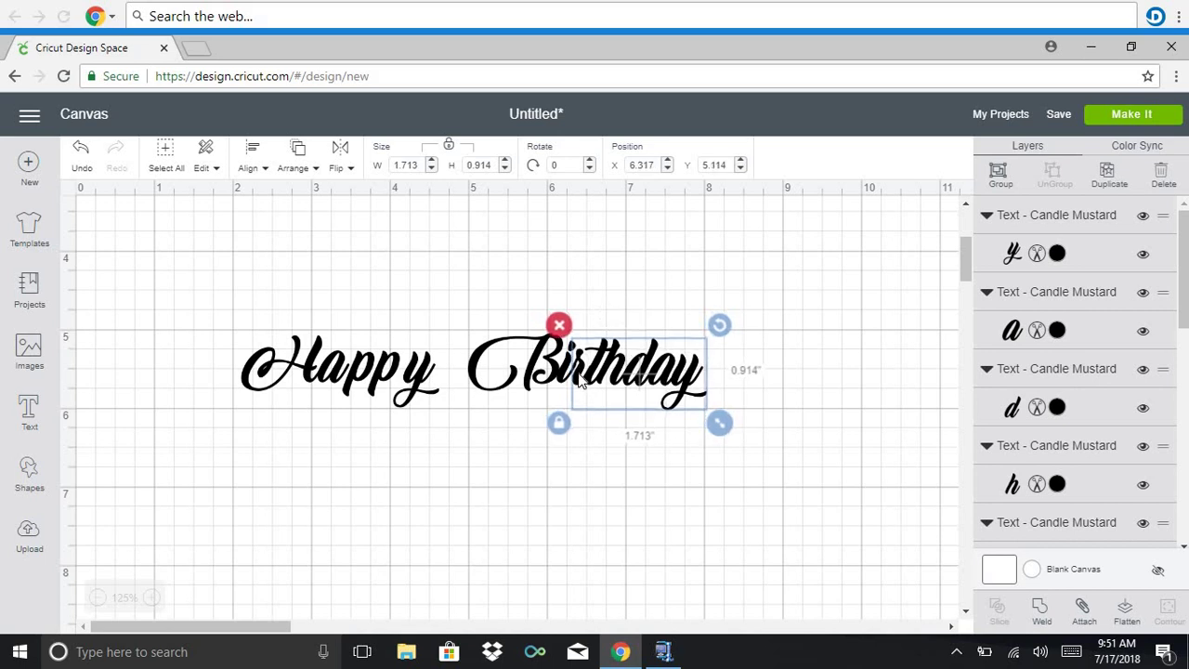
left_click(511, 462)
left_click(585, 381)
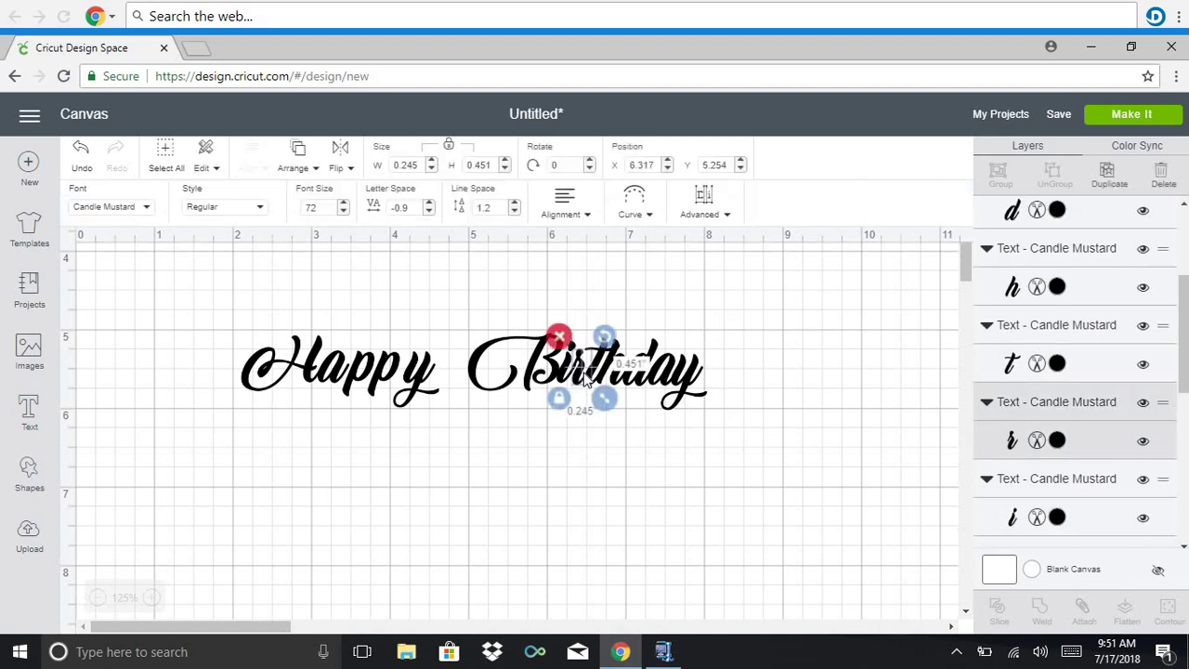
left_click(649, 413)
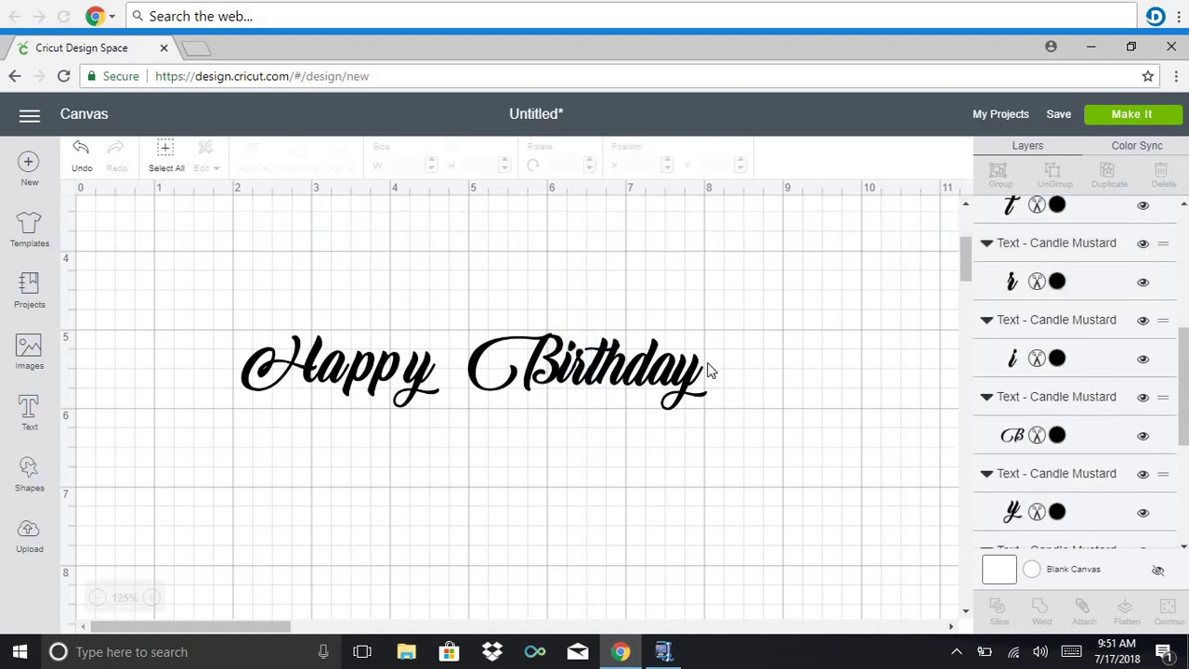
Nudge the capital B of Birthday slightly left, then select all the Birthday letters
left_click_drag(734, 377, 651, 369)
left_click(743, 370)
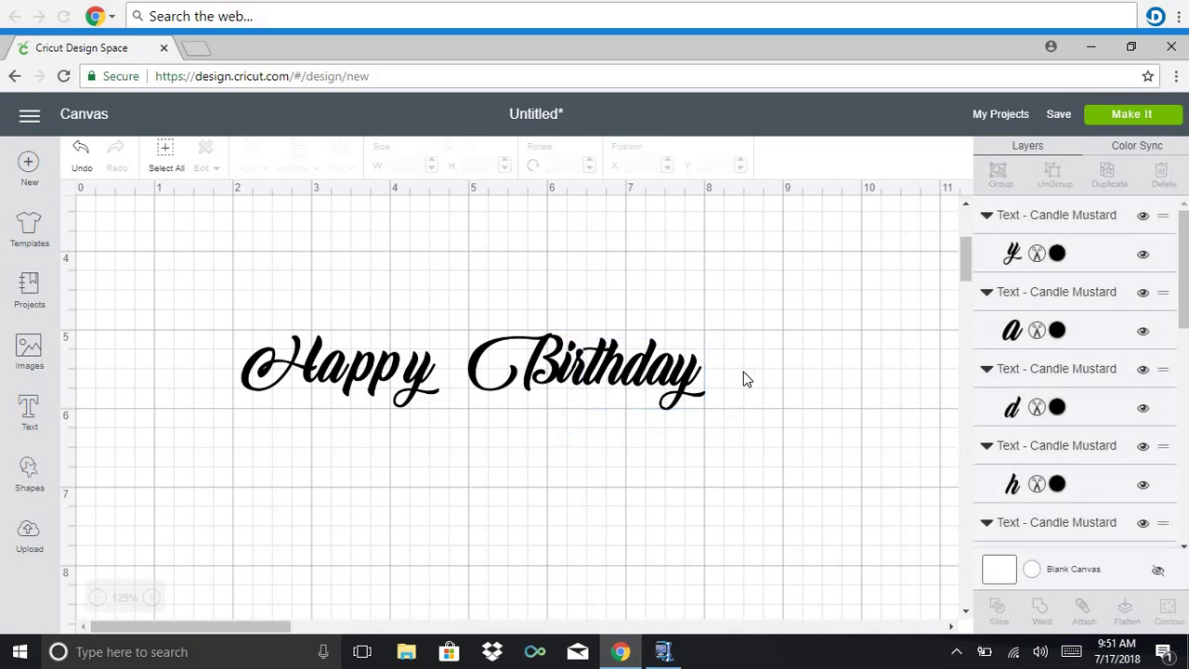
left_click(548, 380)
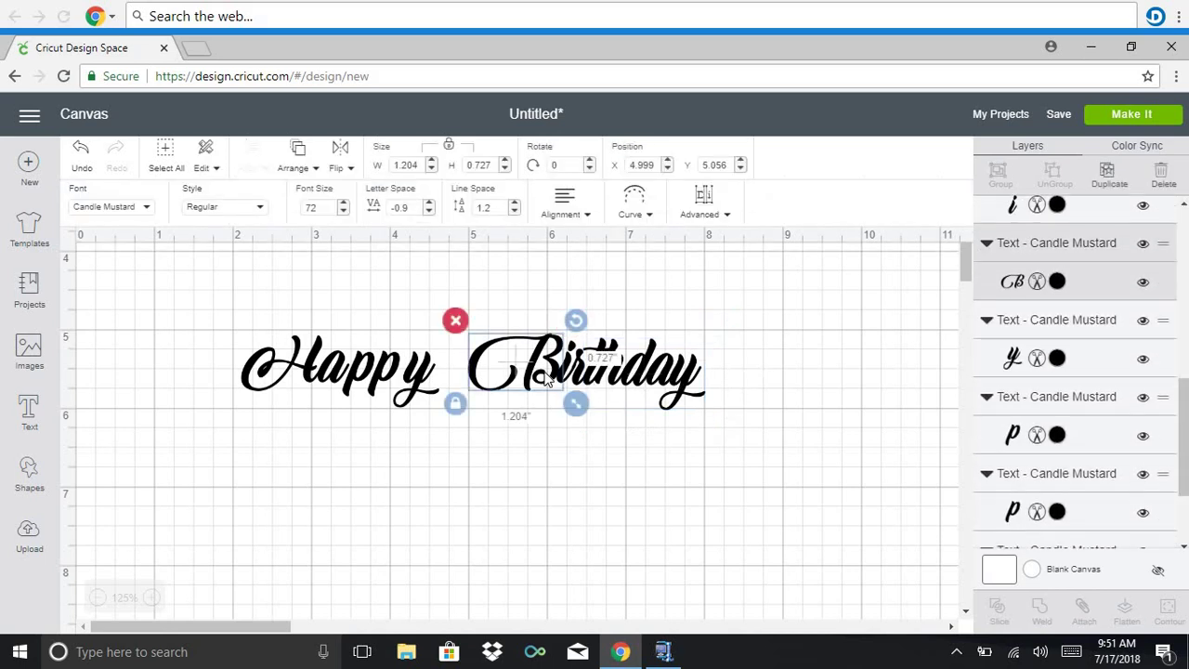
left_click_drag(548, 380, 544, 381)
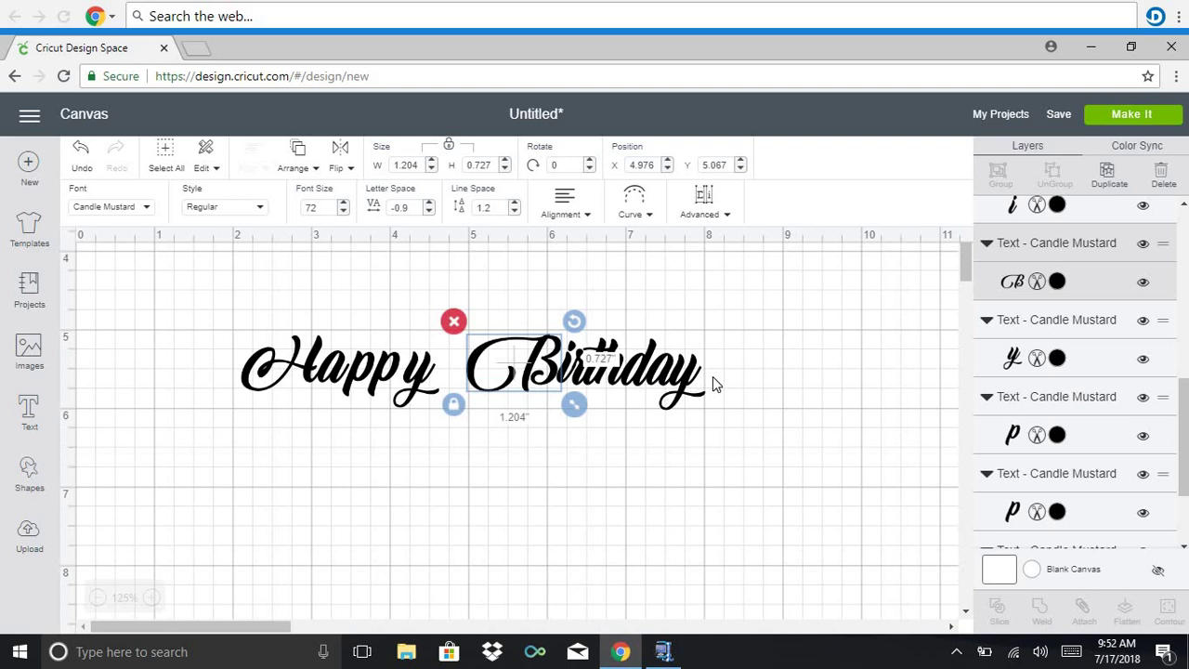
left_click_drag(712, 376, 537, 369)
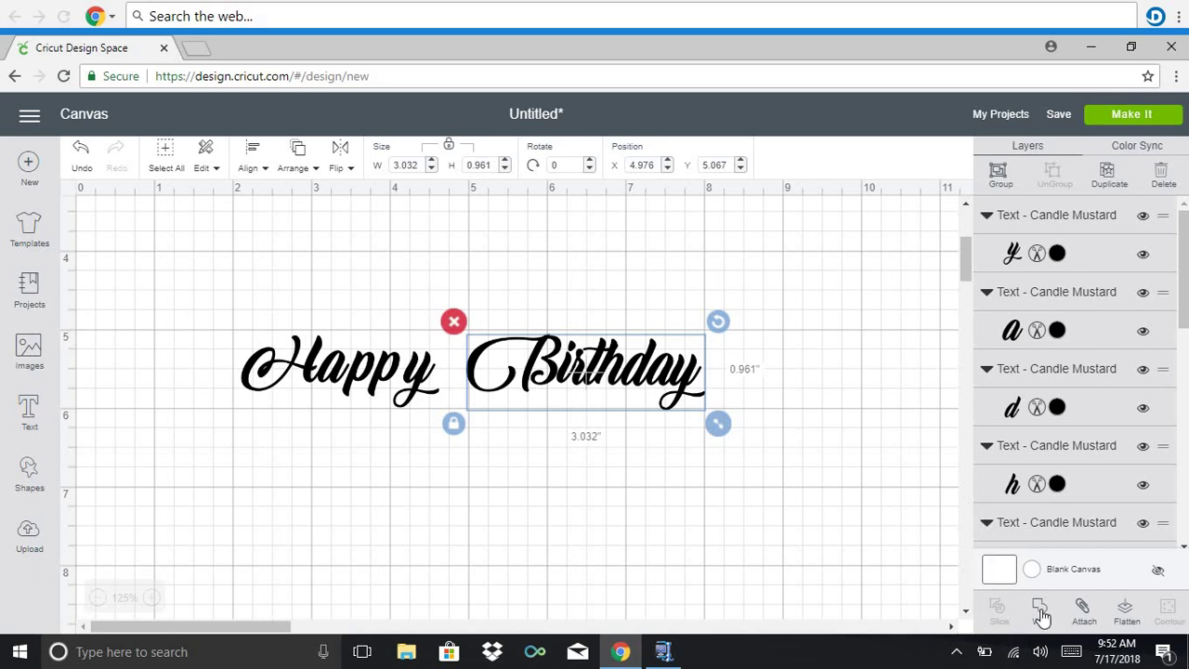
Weld the Birthday letters into one shape
left_click(1042, 617)
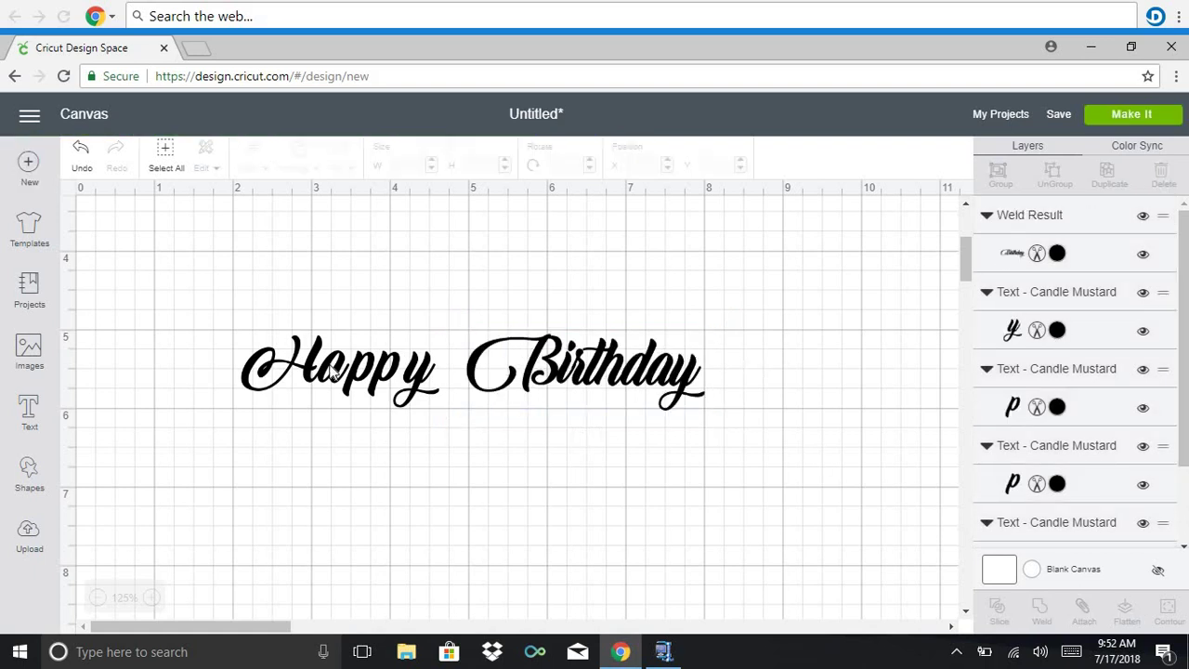
left_click(416, 379)
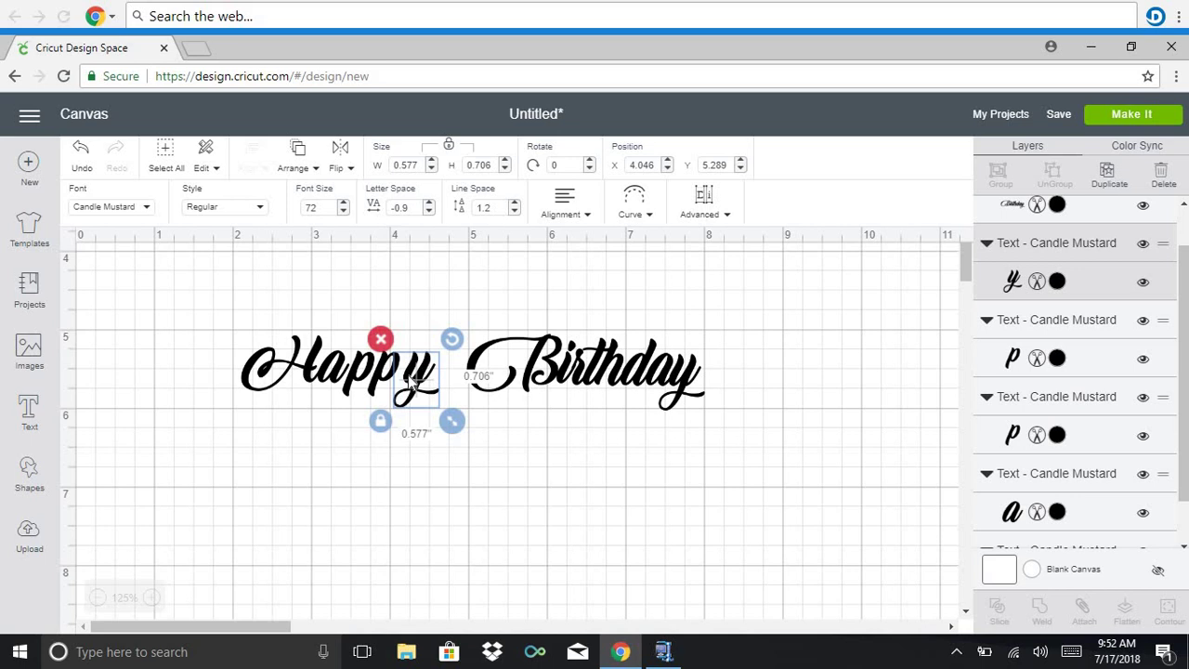
left_click(583, 387)
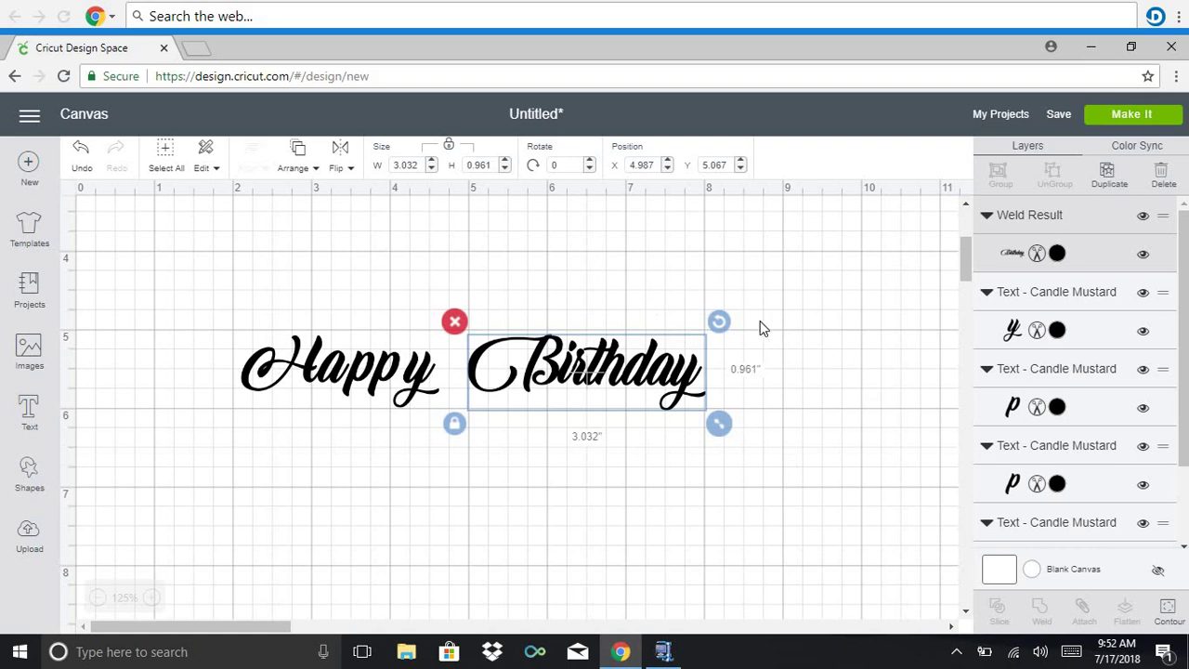
Undo twice to unweld Birthday, then nudge its i slightly right to X 6.306, Y 5.265
left_click(81, 156)
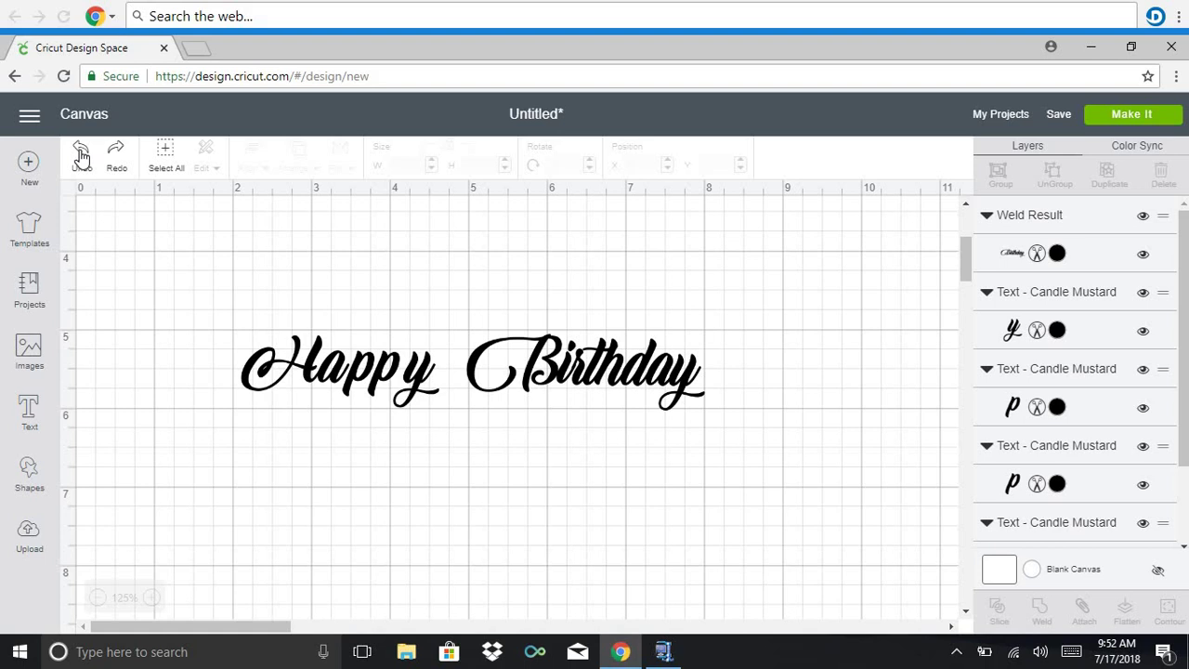
left_click(81, 156)
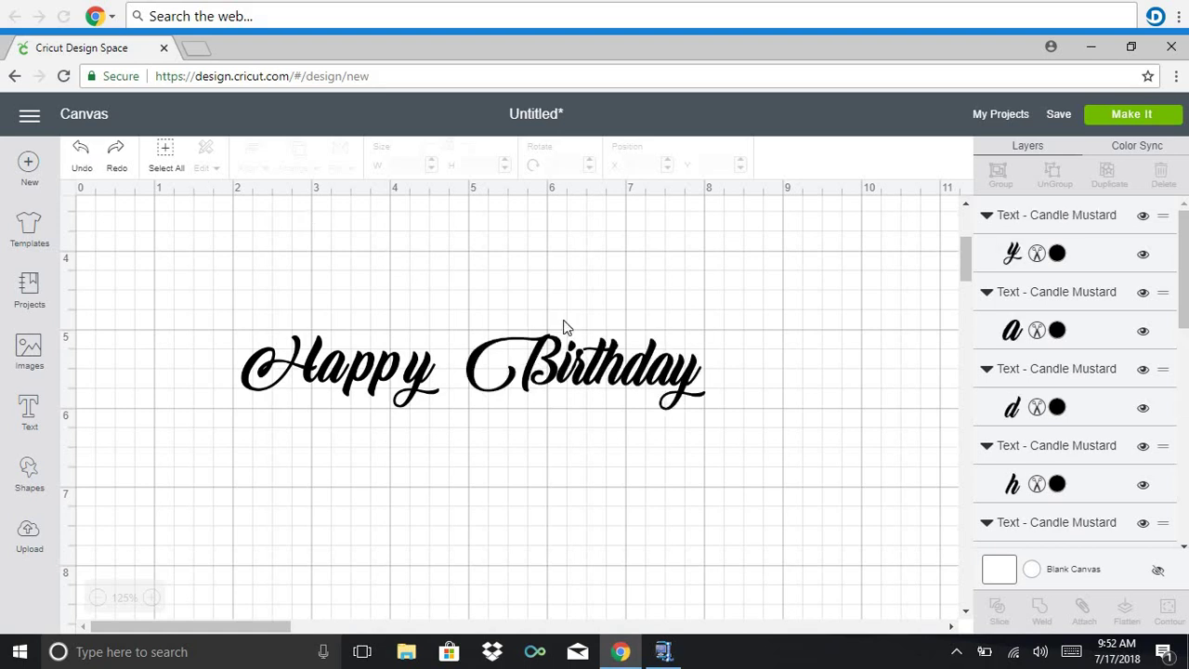
left_click(599, 372)
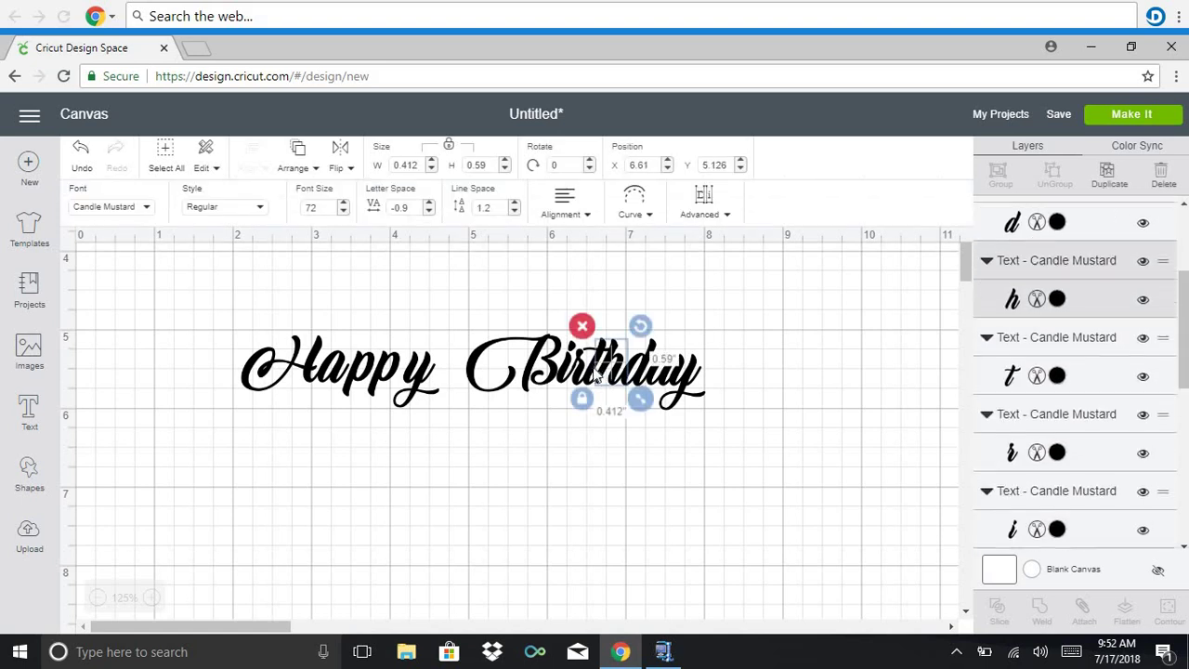
left_click(583, 371)
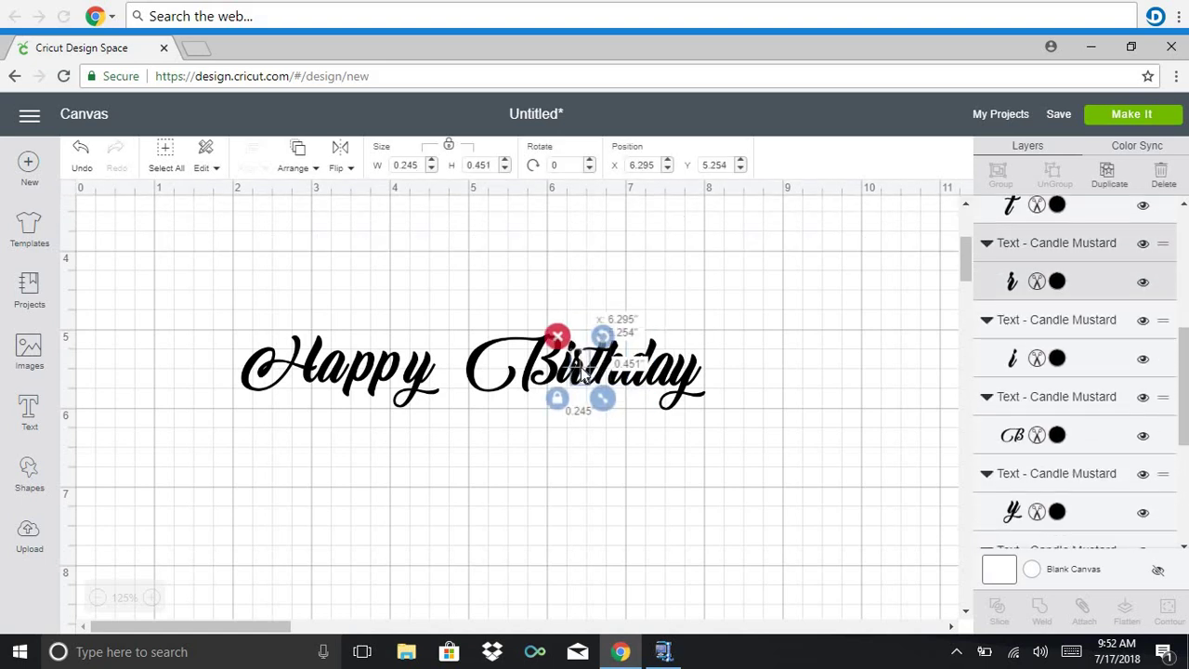
left_click_drag(583, 372, 583, 376)
left_click(674, 300)
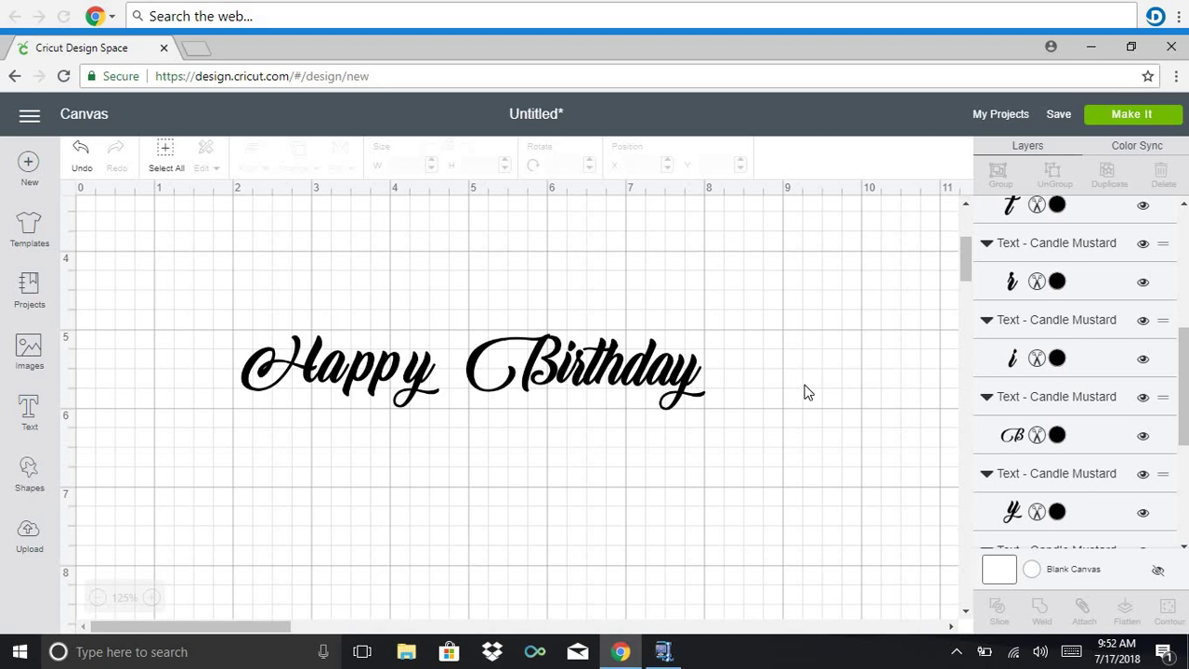
Weld Birthday into one shape and shift the y of Happy slightly left
left_click_drag(717, 375, 483, 353)
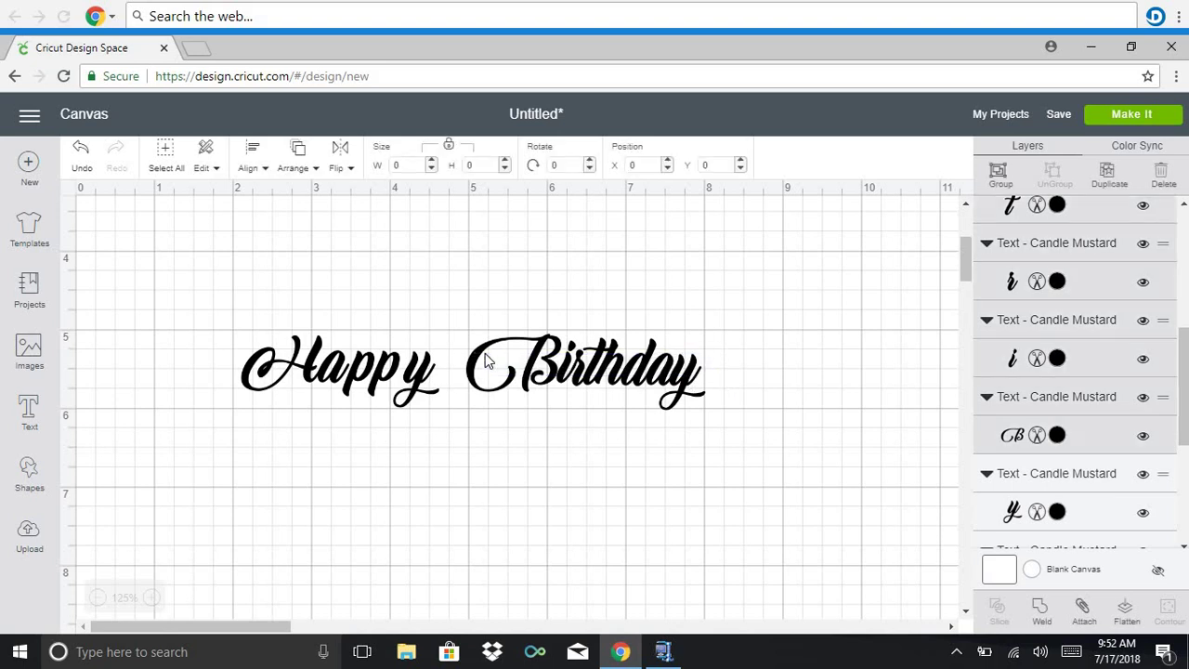
left_click(1036, 613)
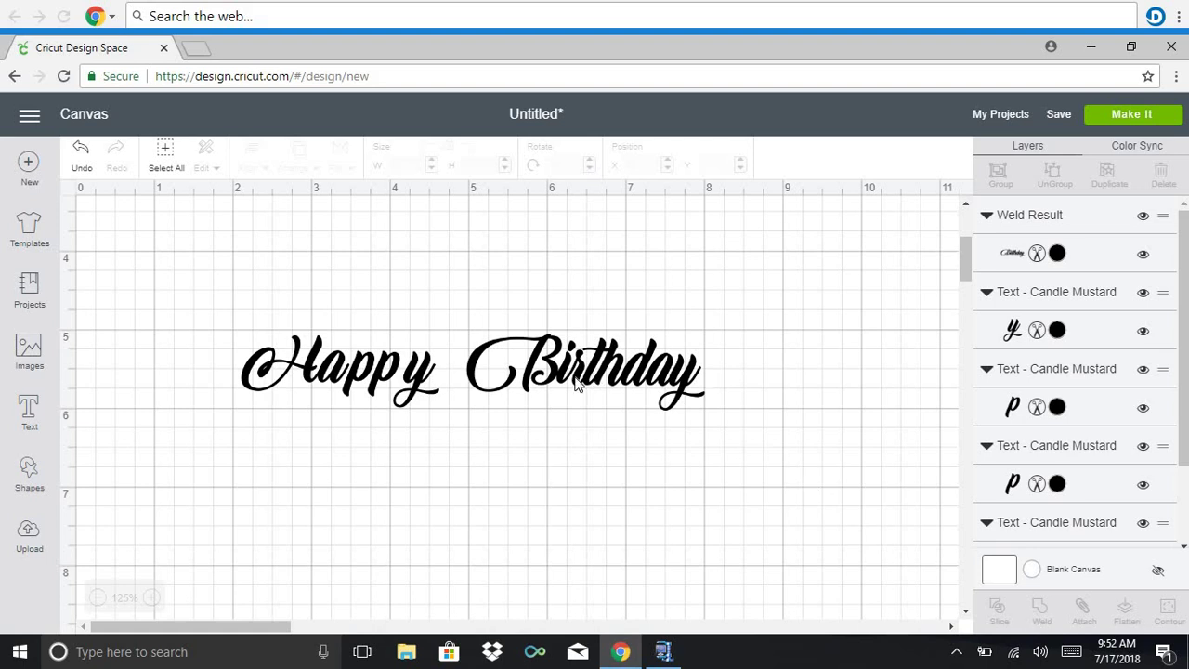
left_click(409, 384)
left_click_drag(411, 385, 348, 371)
left_click(342, 371)
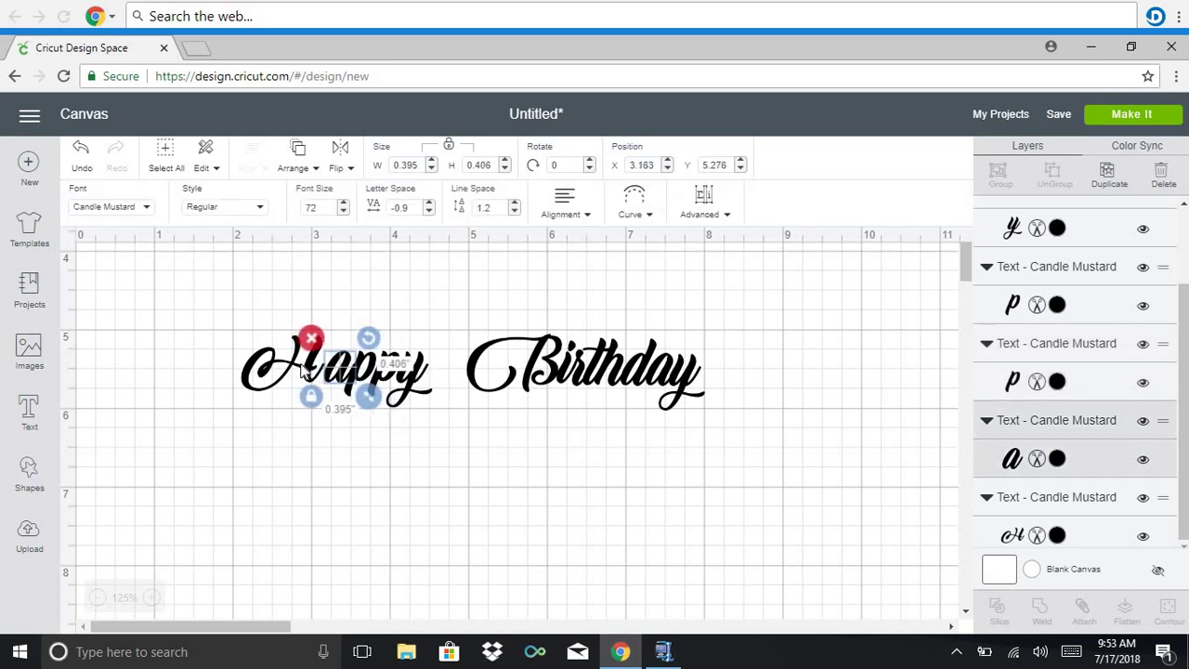
left_click(258, 473)
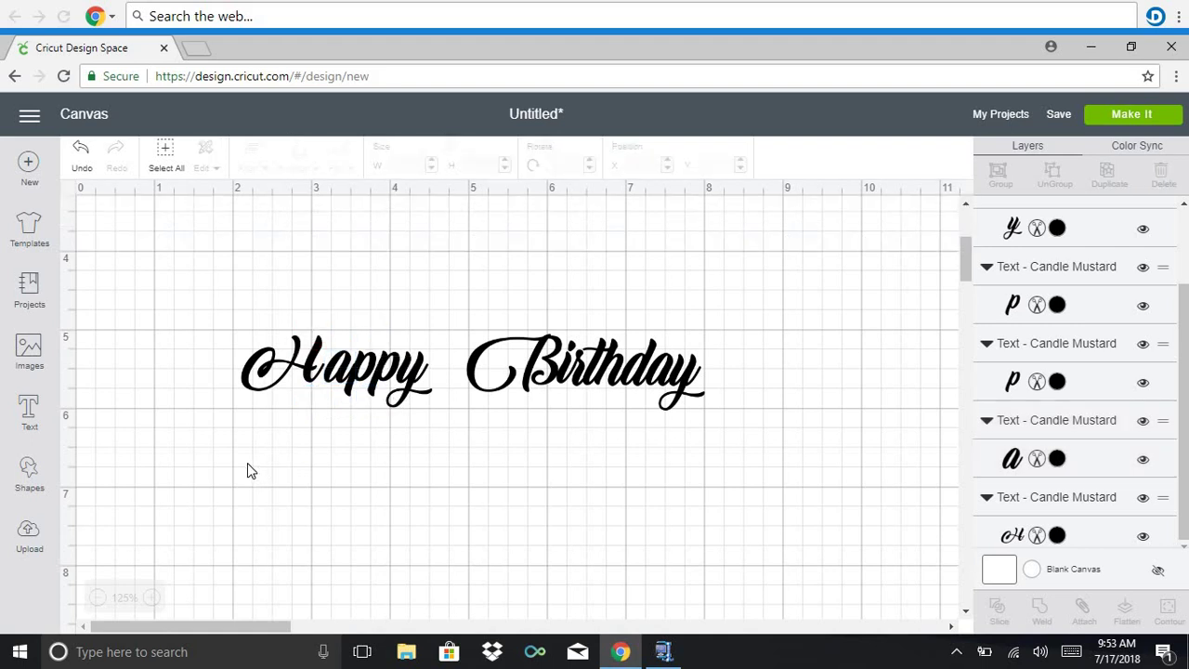
Nudge the a of Happy right, weld Happy into one shape, and move it above Birthday
left_click_drag(226, 381, 427, 340)
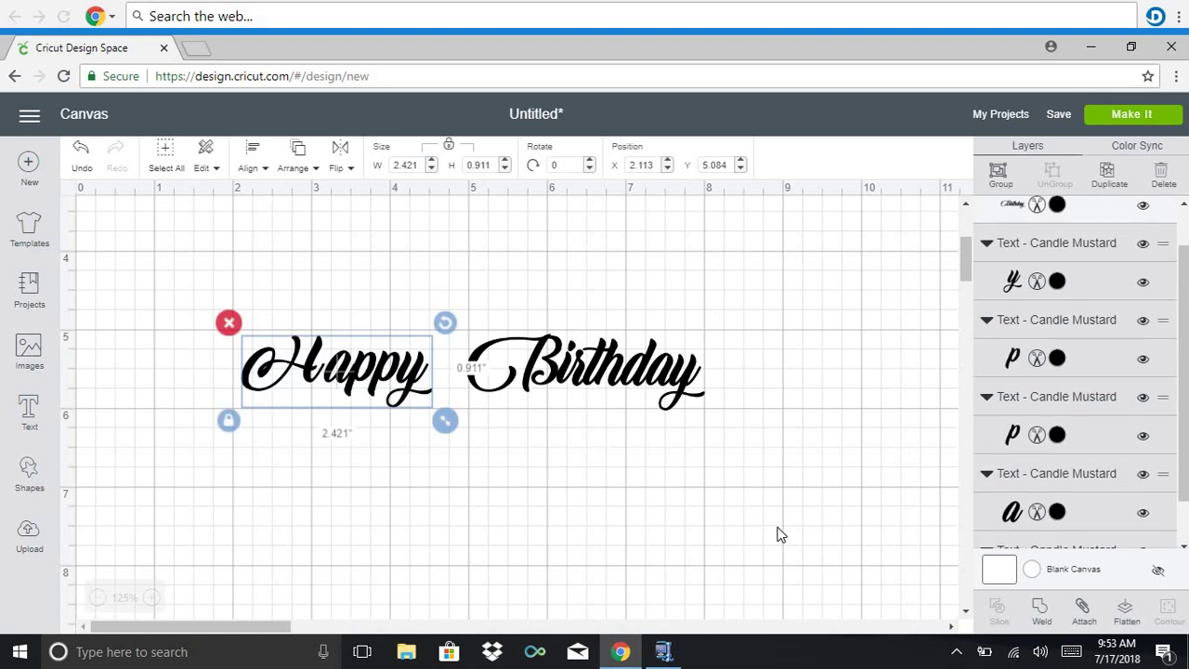
left_click(1051, 611)
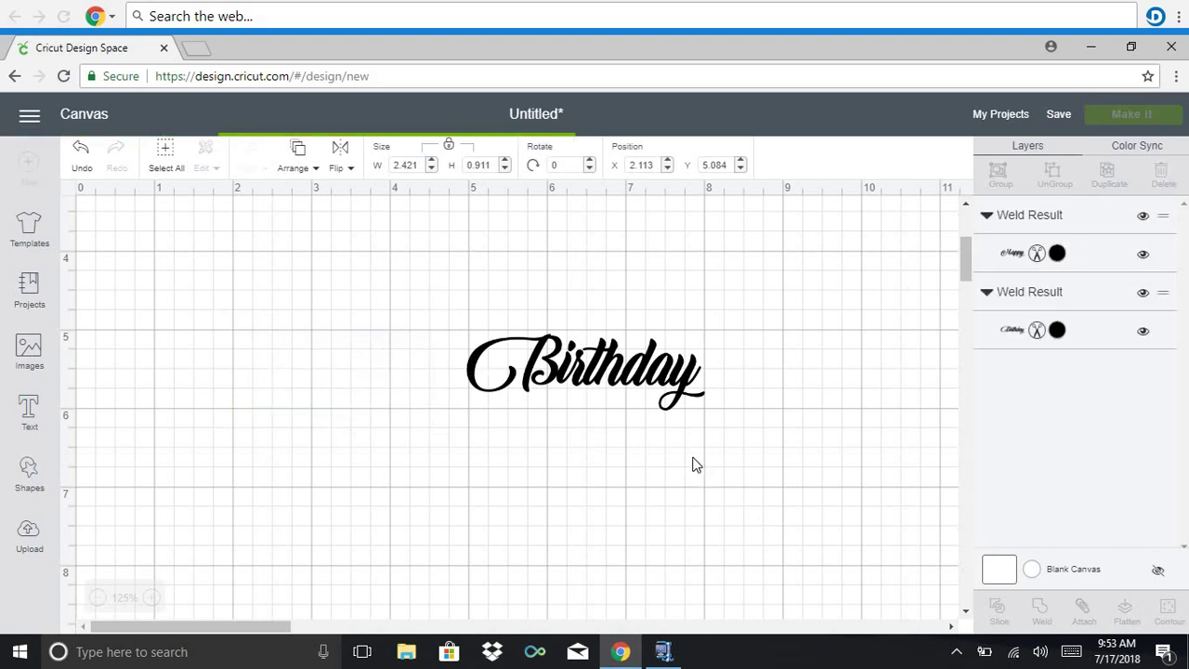
left_click(364, 381)
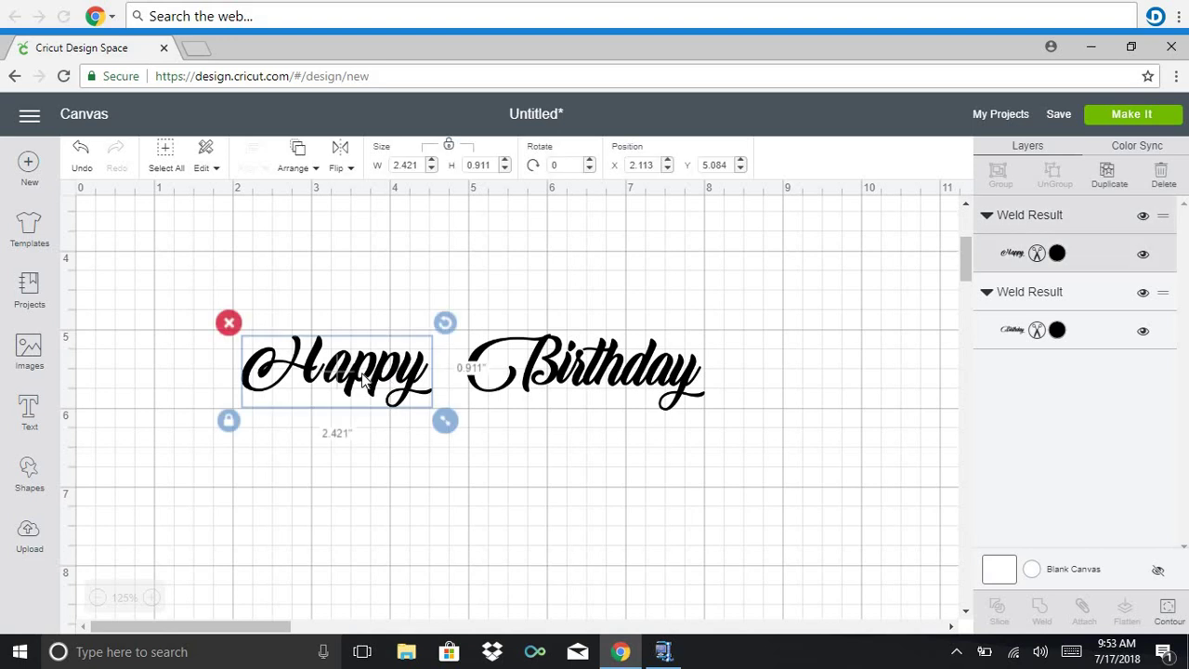
left_click(81, 152)
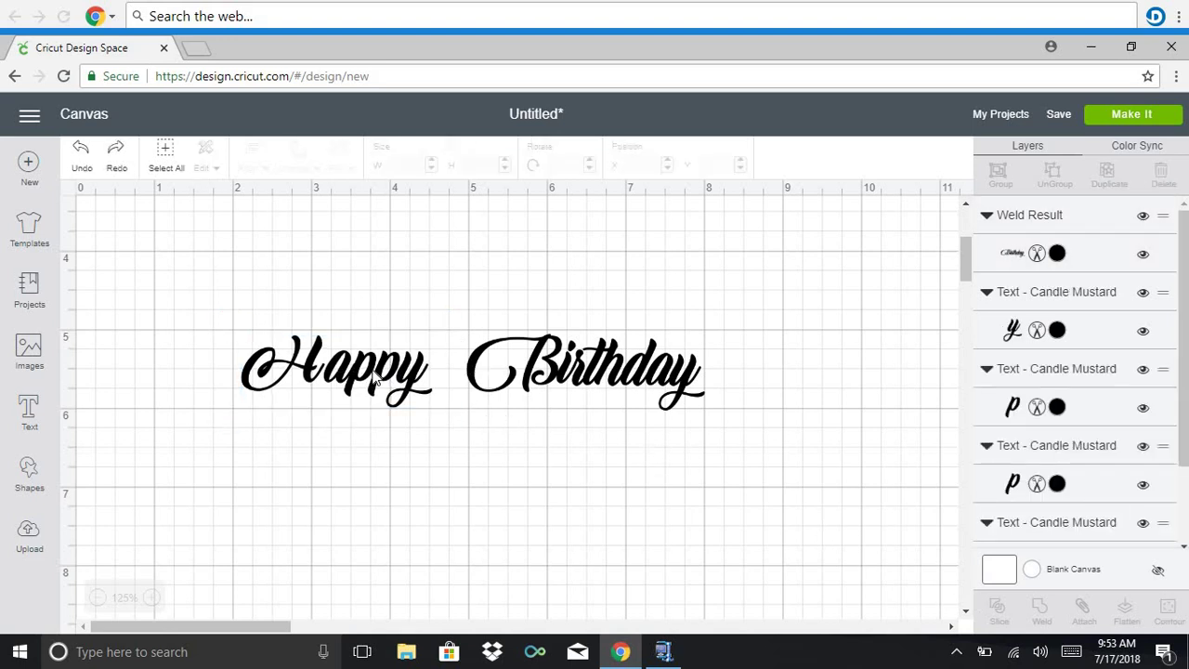
left_click(341, 371)
left_click_drag(338, 368, 339, 370)
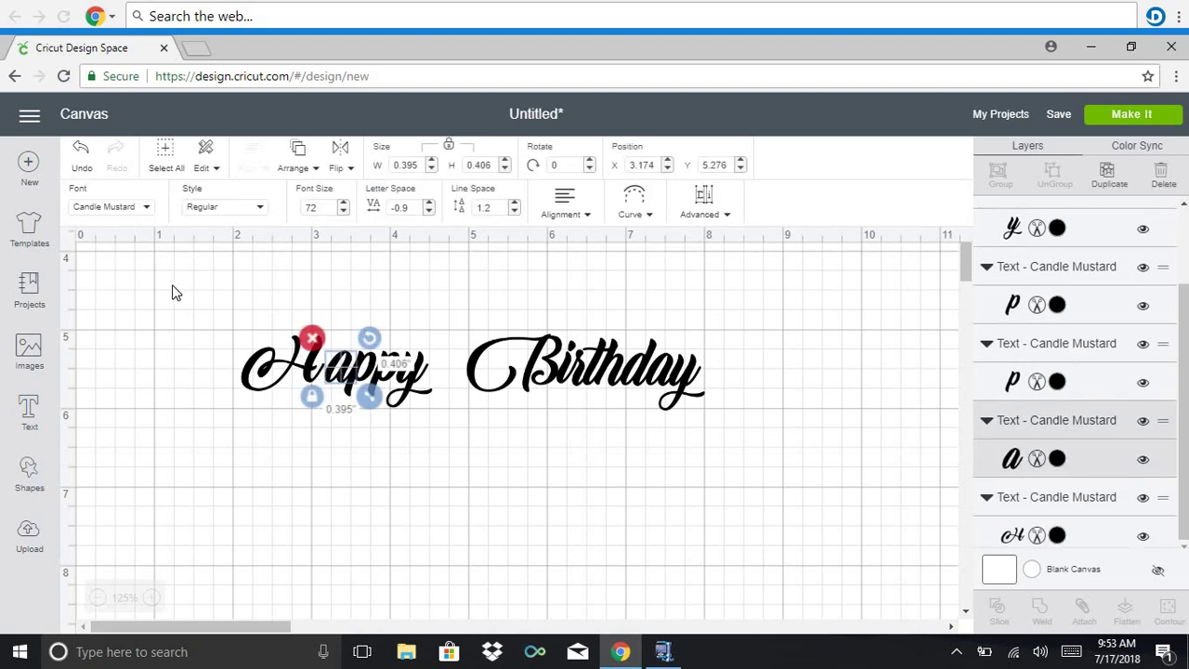
left_click_drag(213, 364, 456, 397)
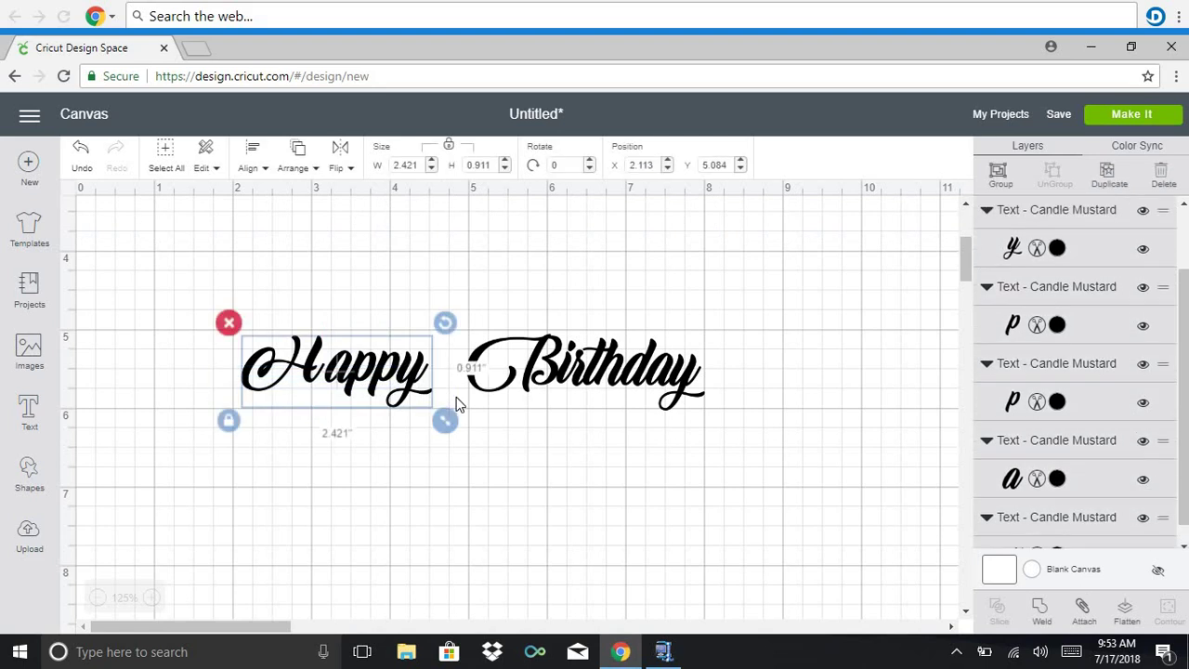
left_click(1041, 609)
left_click_drag(386, 372, 641, 309)
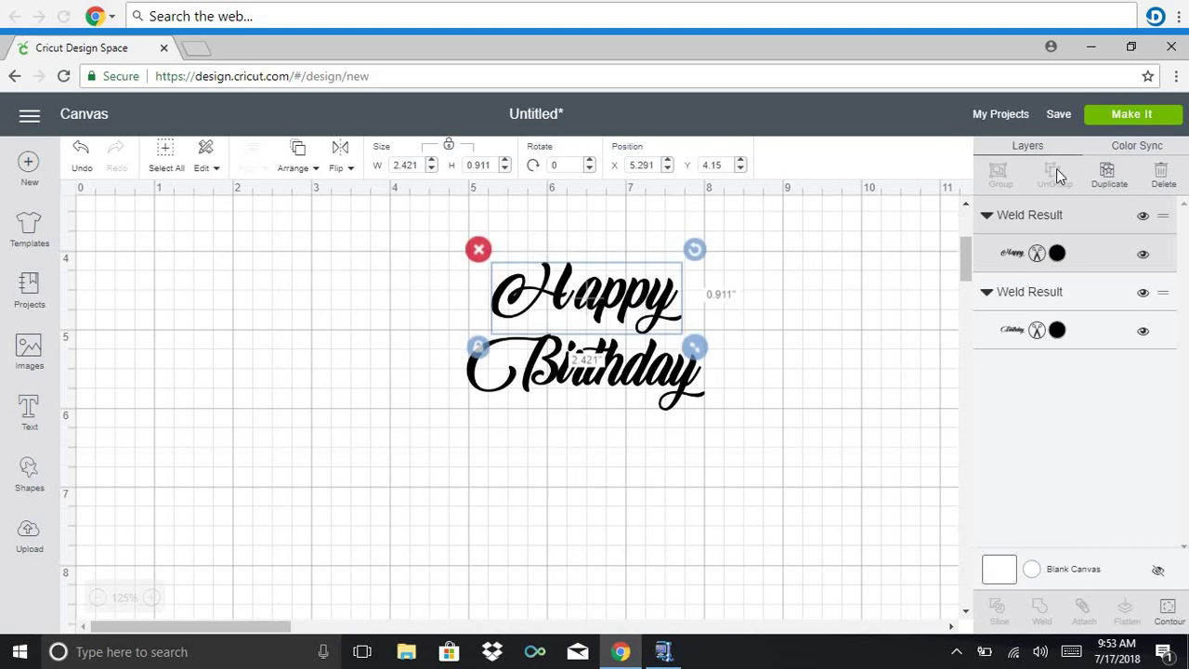
Open the Make It preview, showing Birthday and Happy side by side on a 12 x 12 in. mat
left_click(1119, 121)
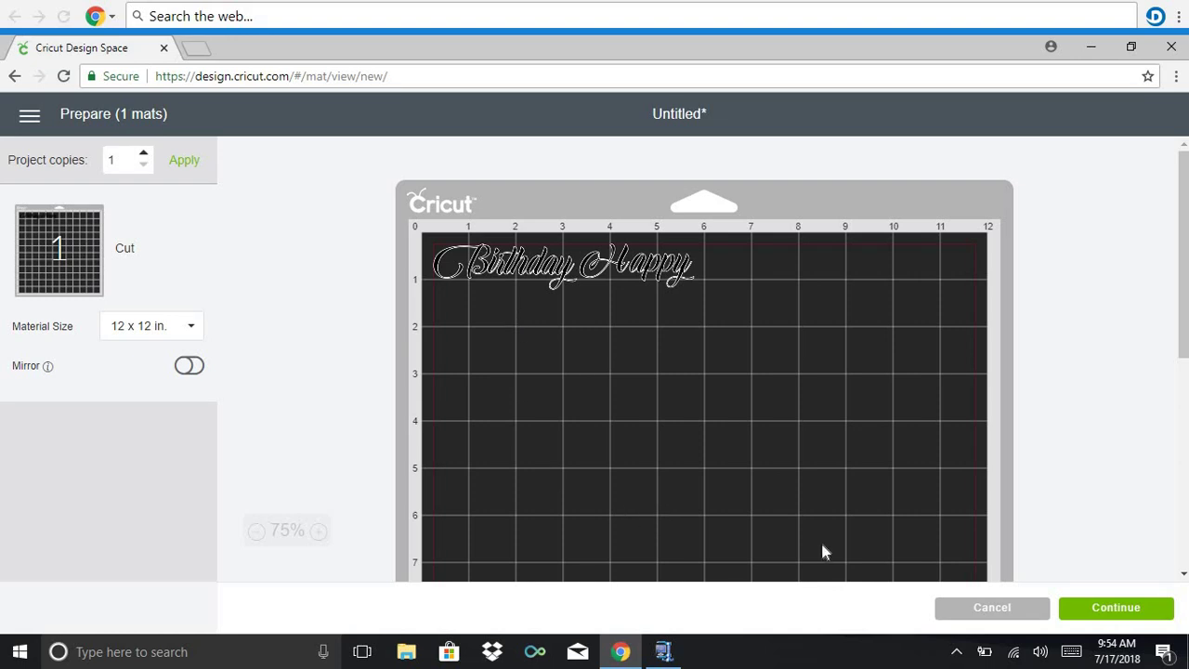
Back on the canvas, attach Happy and Birthday into one 3.032 x 1.878 in. group
left_click(968, 609)
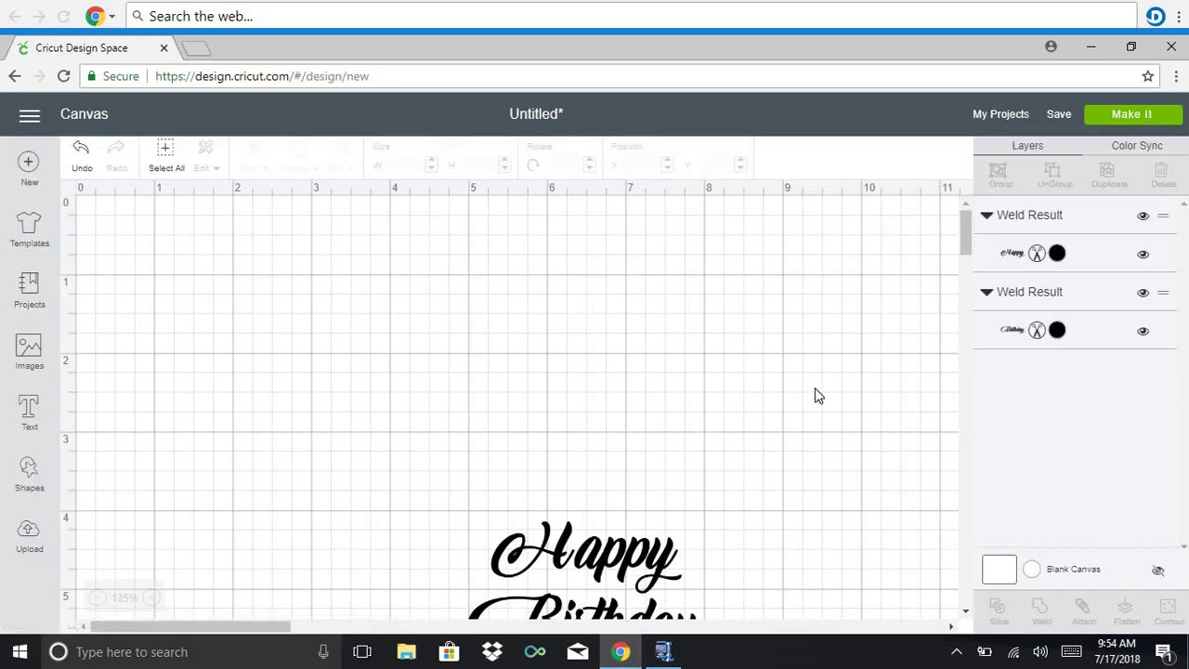
left_click_drag(970, 251, 971, 277)
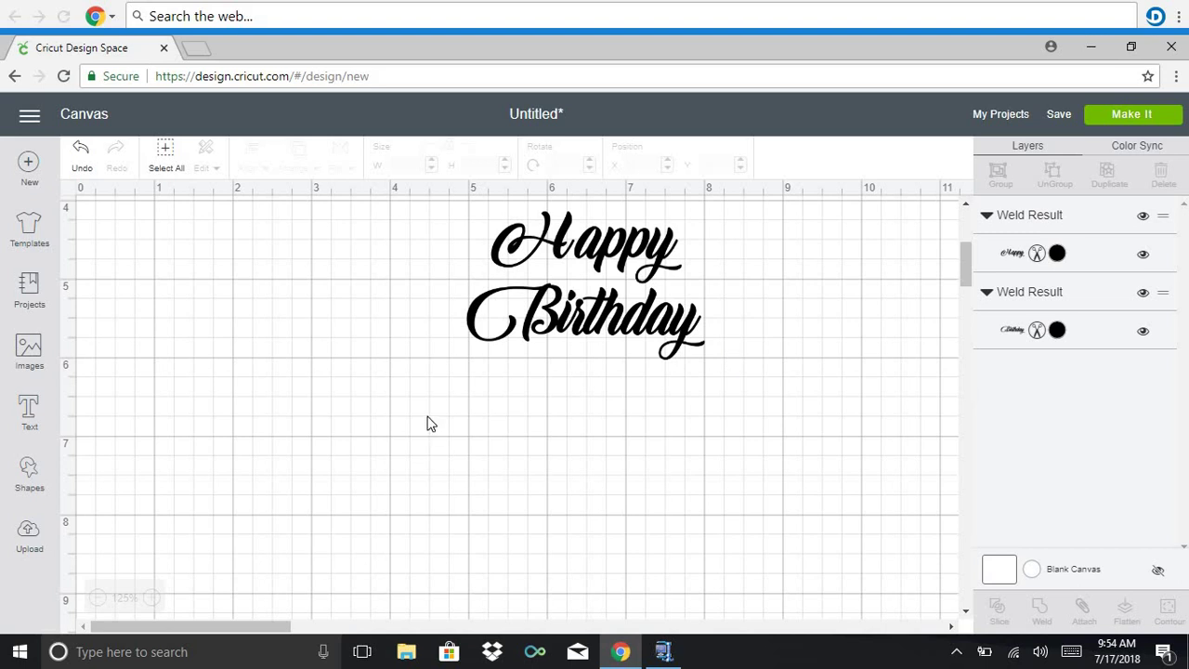
left_click_drag(427, 419, 749, 220)
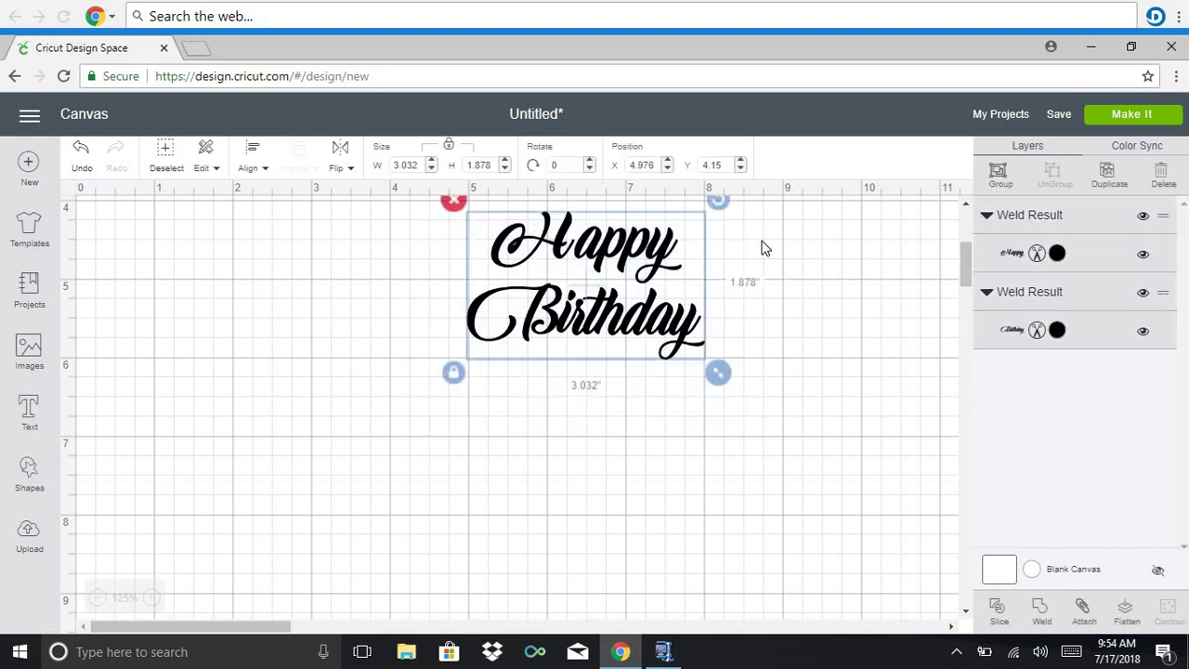
left_click(1082, 608)
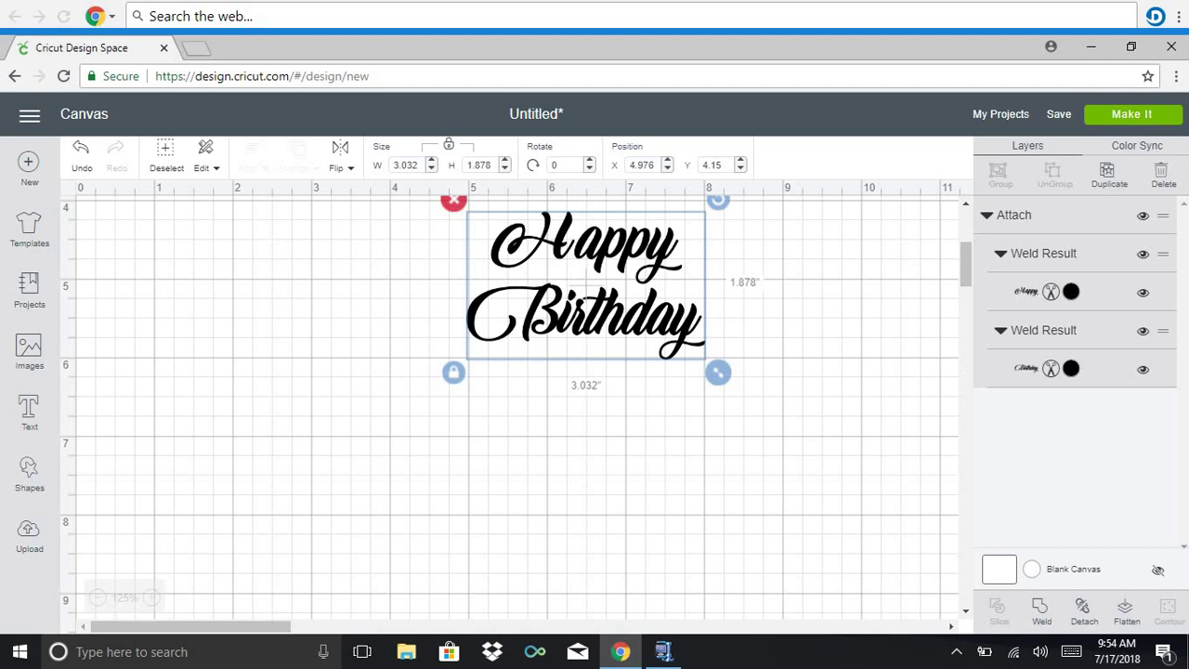
left_click(1122, 115)
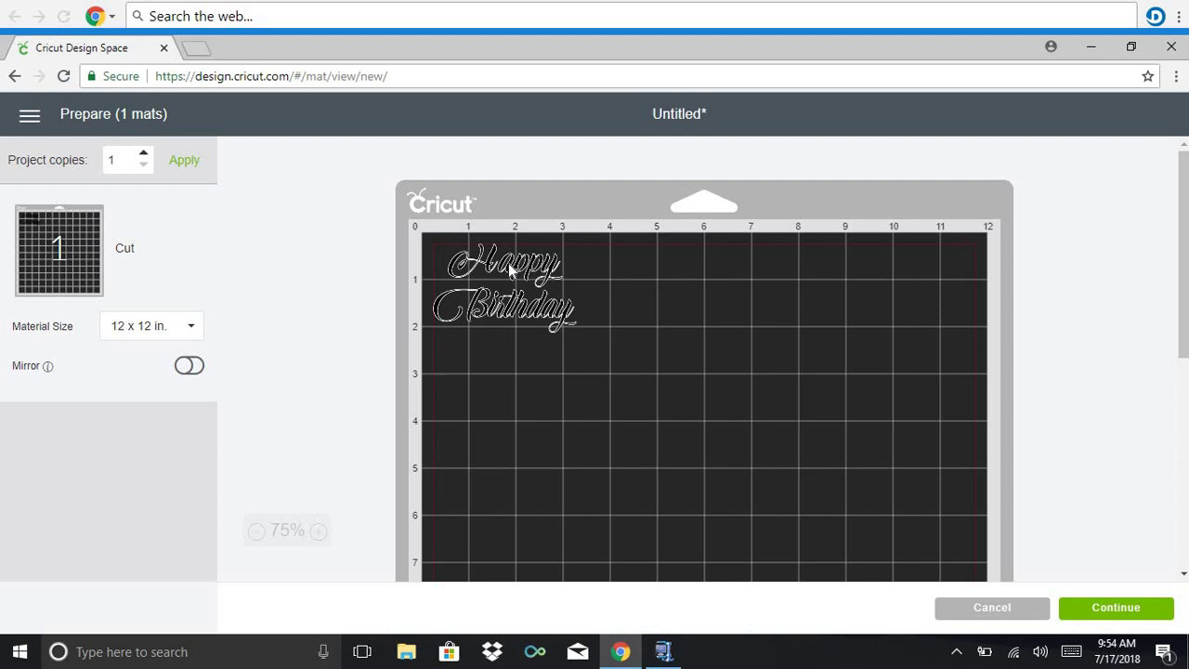
mouse_move(508, 262)
left_mouse_down()
mouse_move(575, 331)
mouse_move(512, 279)
mouse_move(520, 267)
left_mouse_up()
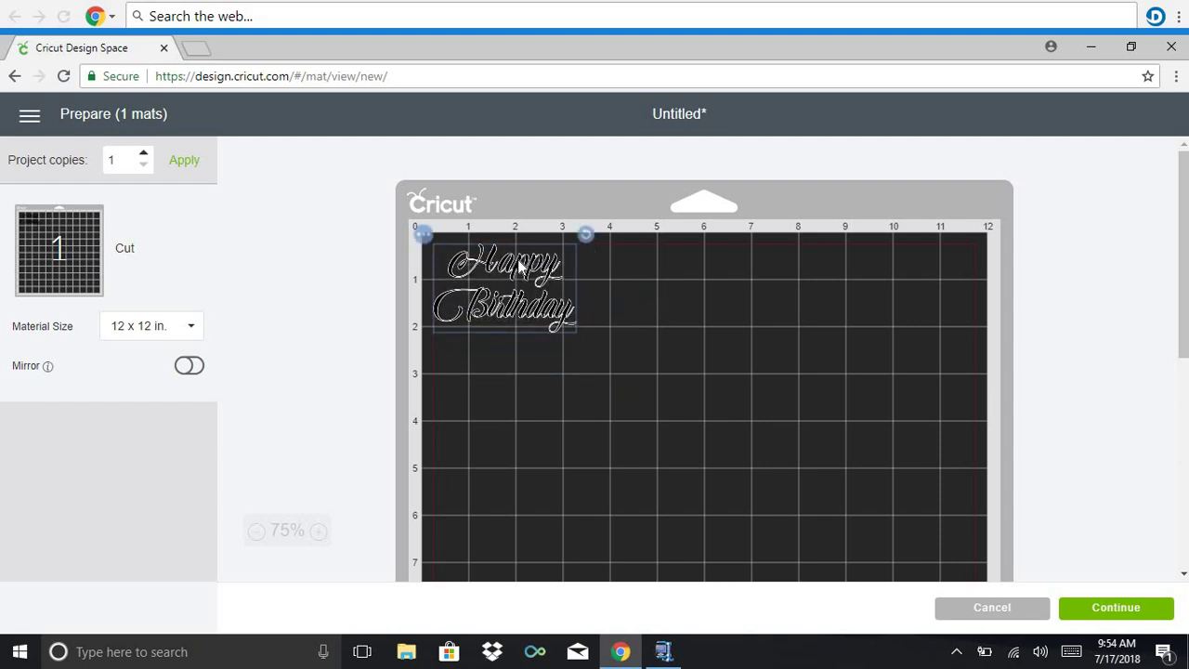
left_click(987, 608)
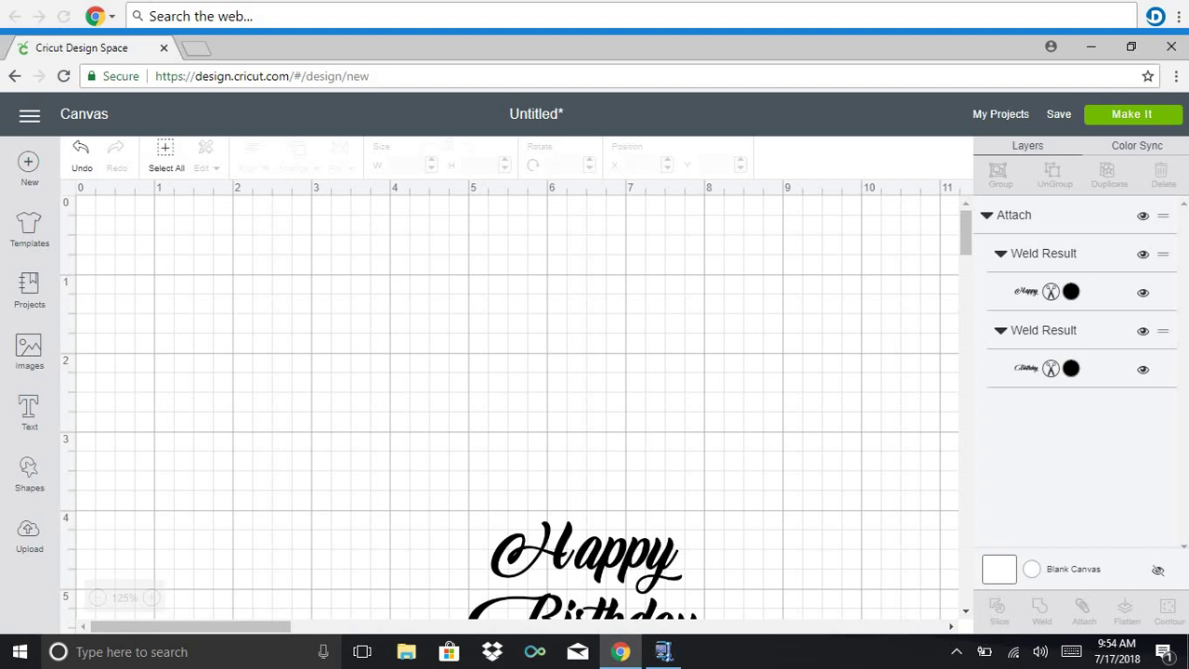
Add a heart shape, move the text onto it, and enlarge the heart to 4.06 x 3.842 in. at Y 0
left_click(31, 485)
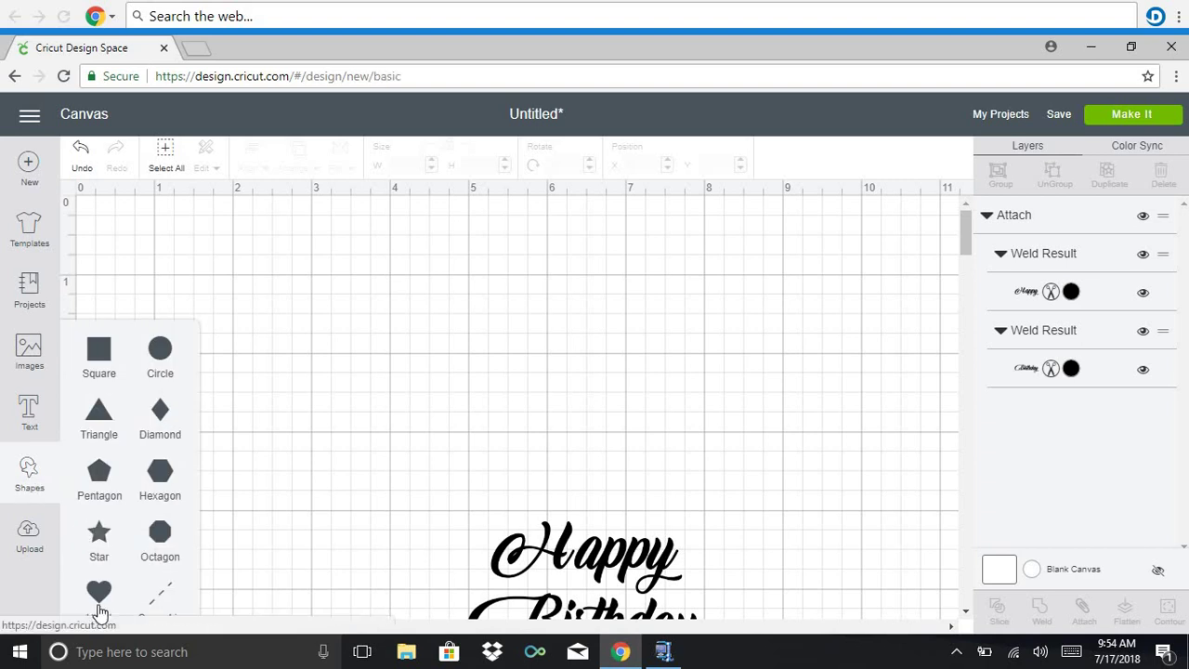
left_click(99, 595)
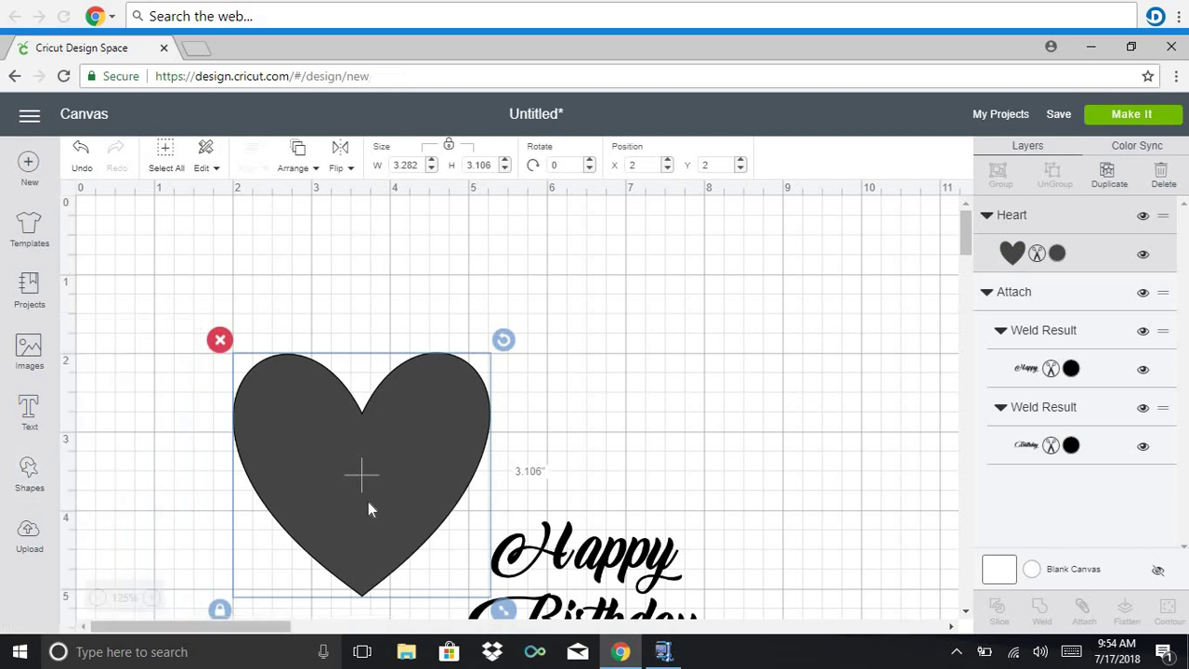
left_click_drag(359, 459, 421, 335)
left_click_drag(592, 583, 428, 306)
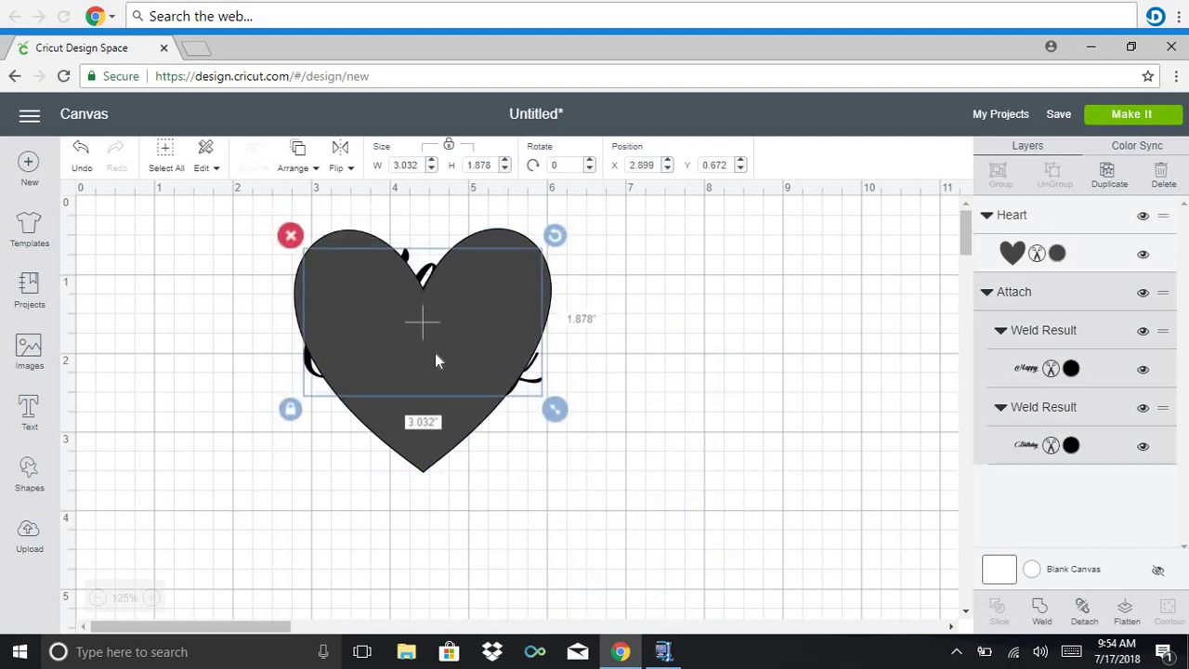
left_click(466, 356)
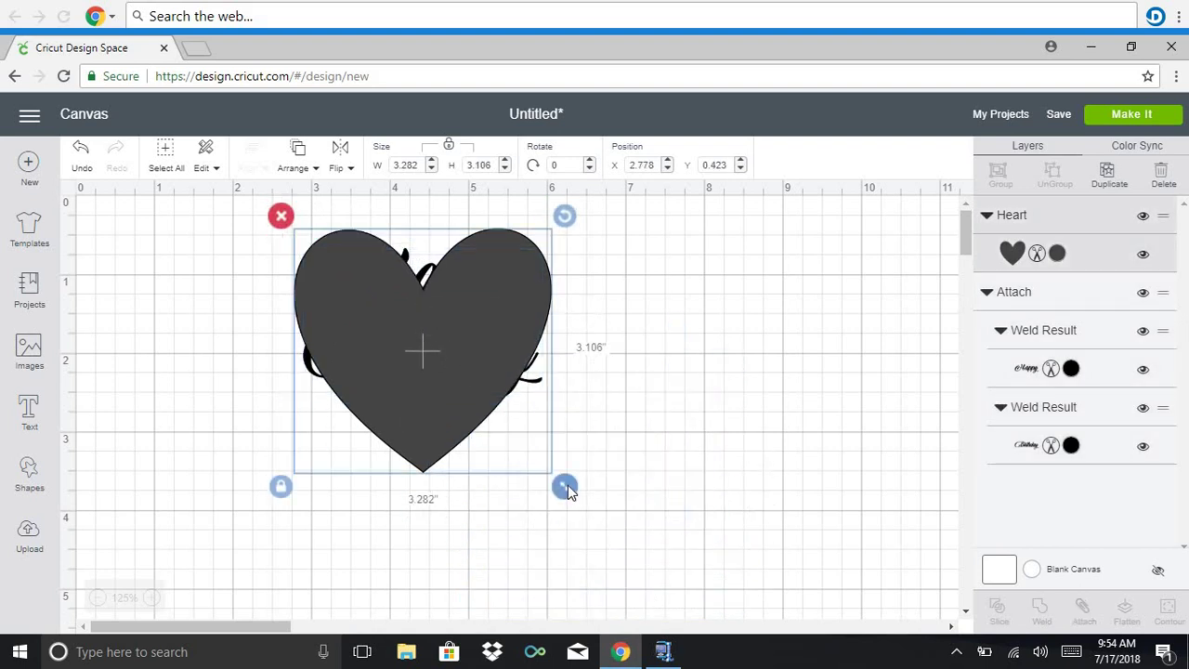
left_click_drag(599, 527, 643, 568)
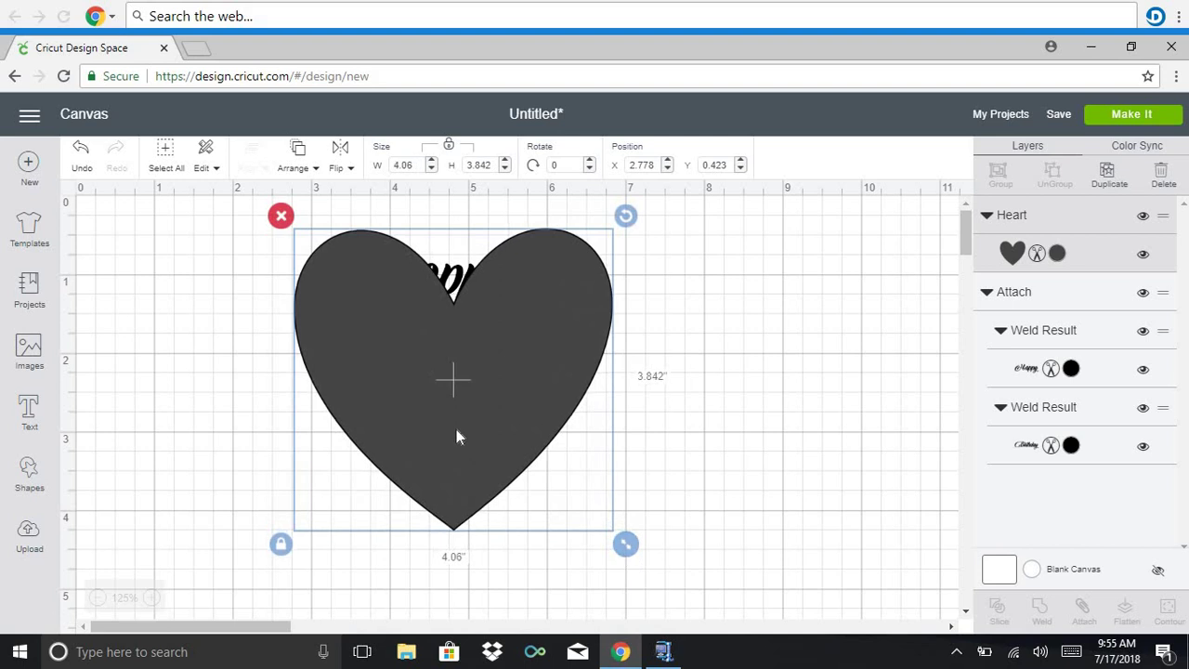
left_click_drag(446, 406, 433, 398)
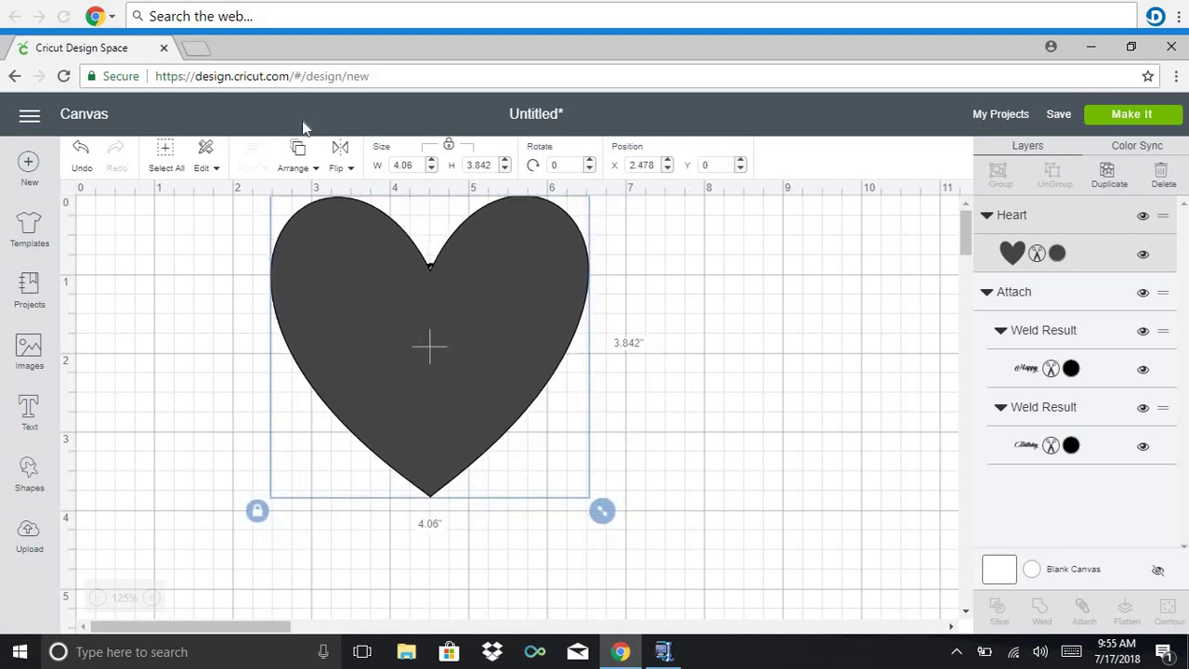
Send the heart behind the Happy Birthday text and move the text lower inside it
left_click(307, 171)
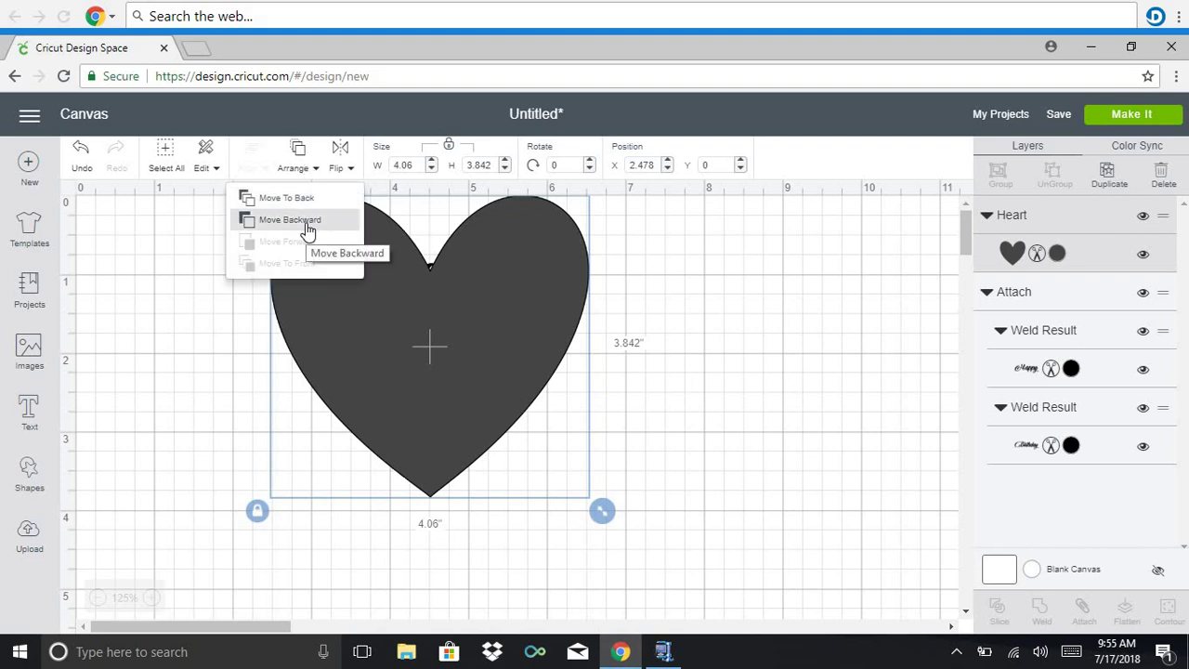
left_click(307, 226)
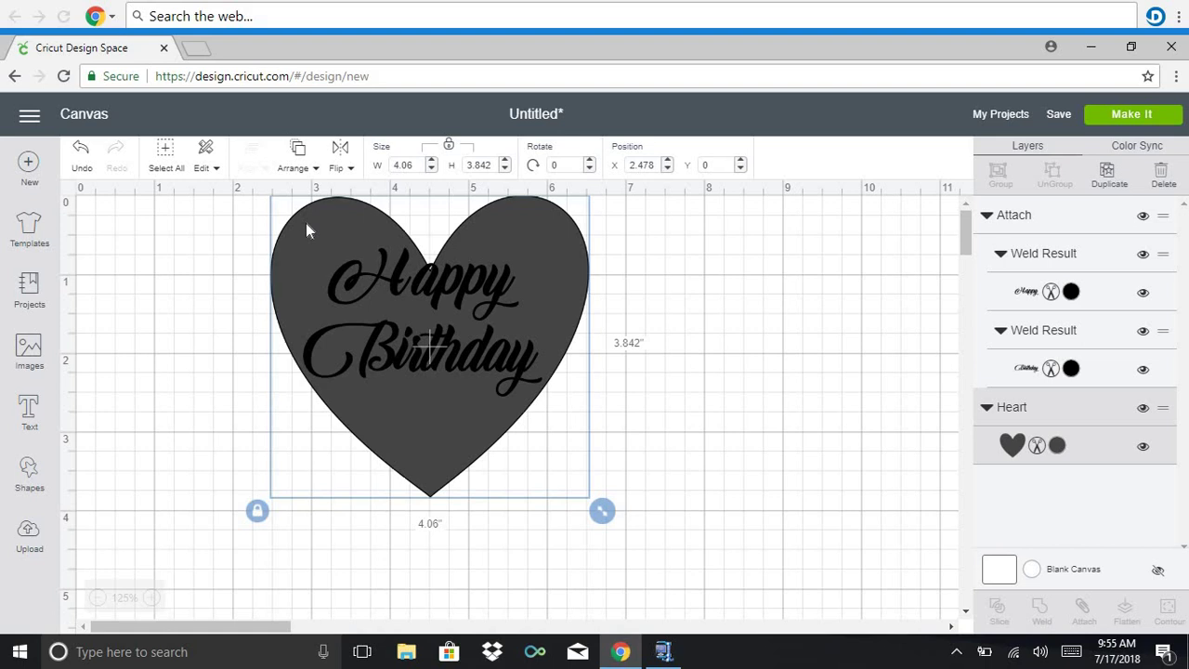
left_click(429, 289)
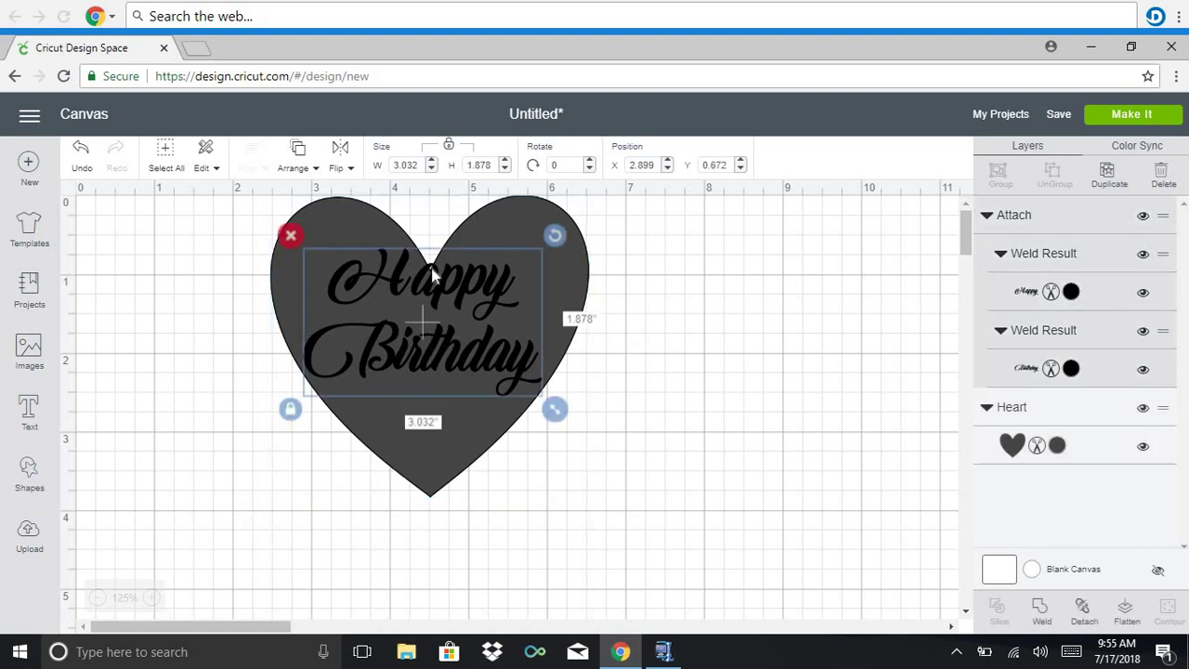
left_click_drag(429, 280, 430, 295)
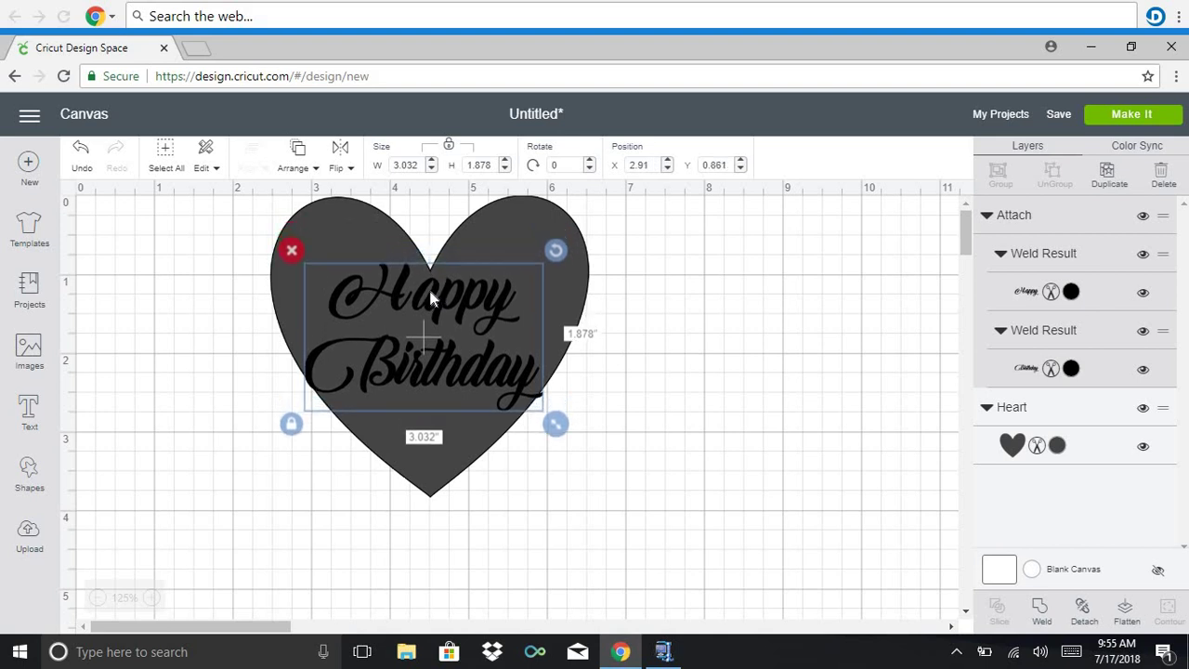
Enlarge the heart to 4.349 by 4.116 inches and shift it slightly left
left_click(473, 435)
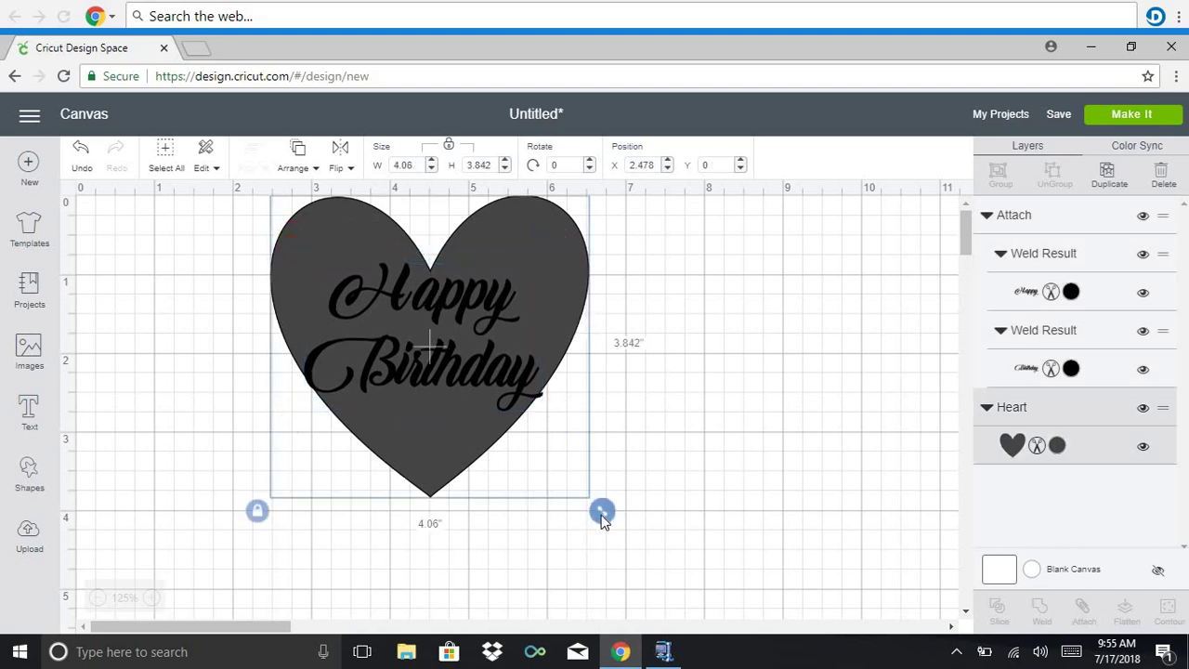
left_click_drag(601, 513, 624, 536)
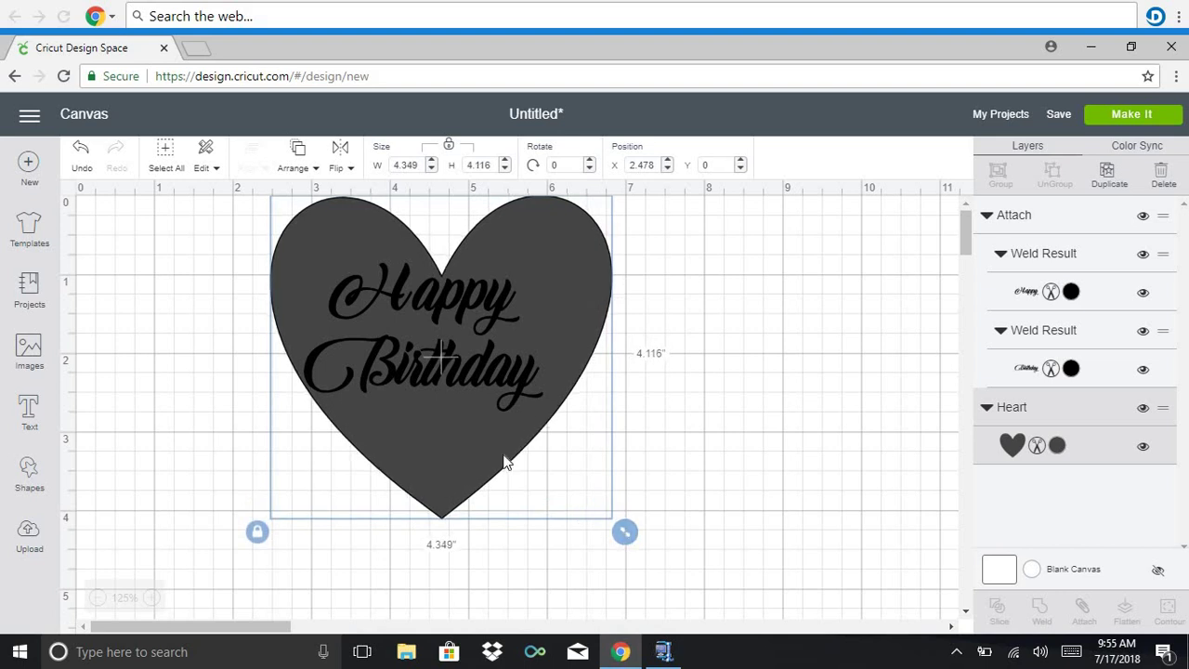
left_click_drag(506, 462, 498, 463)
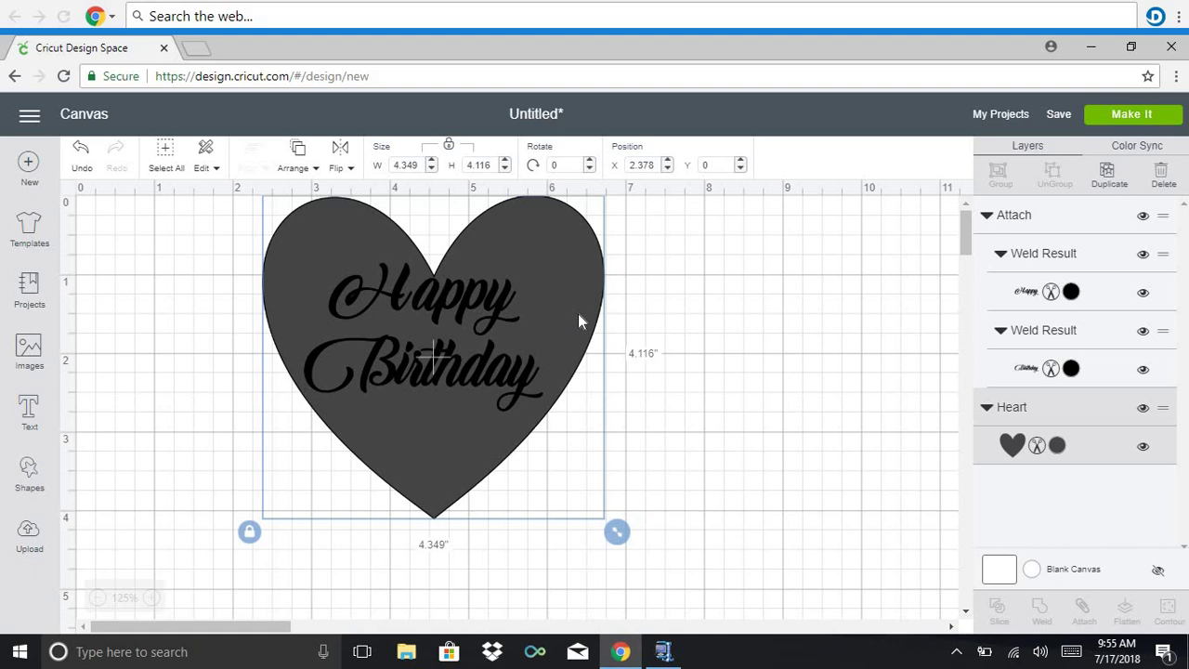
left_click(496, 365)
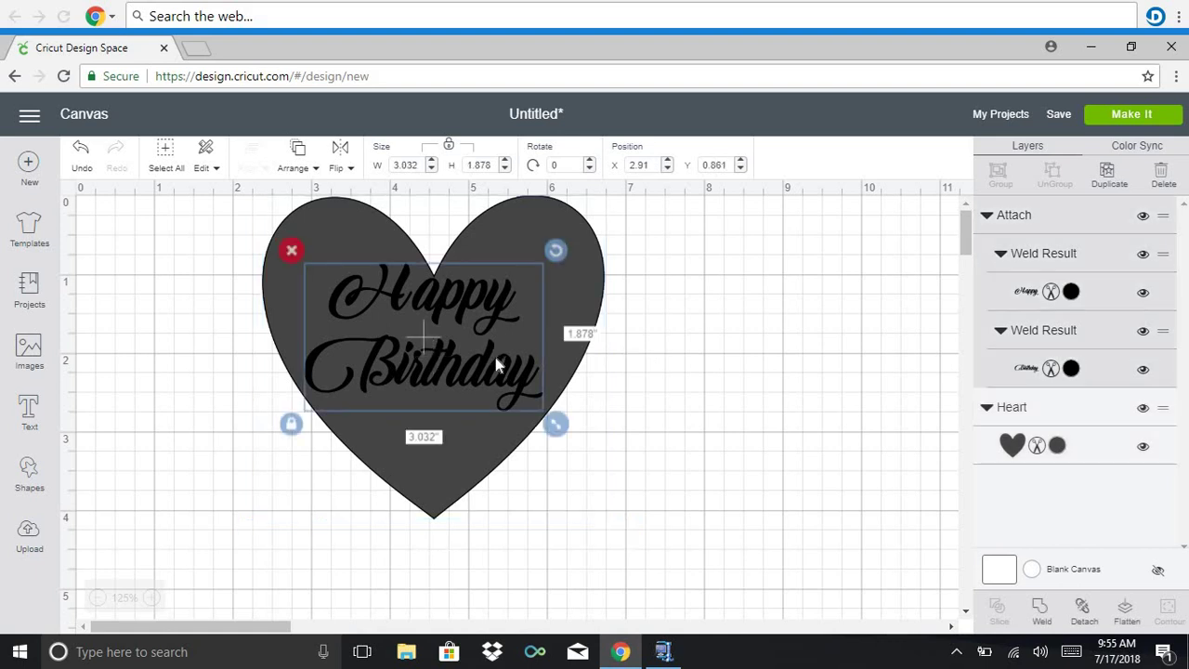
left_click(567, 316)
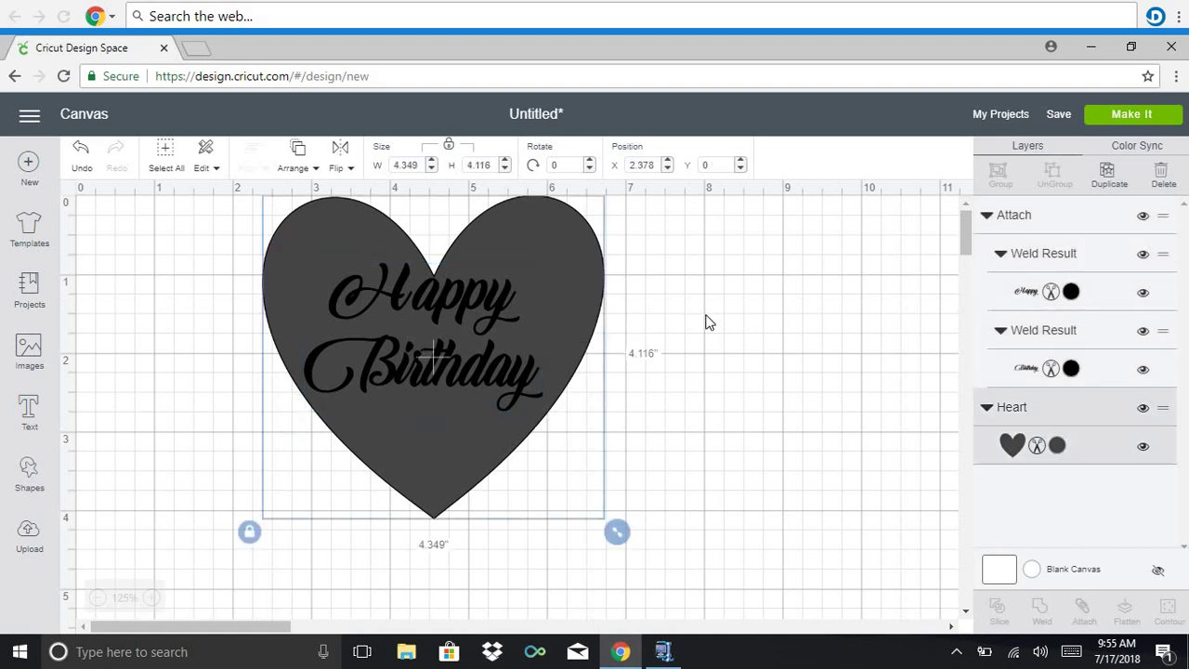
left_click_drag(732, 325, 401, 327)
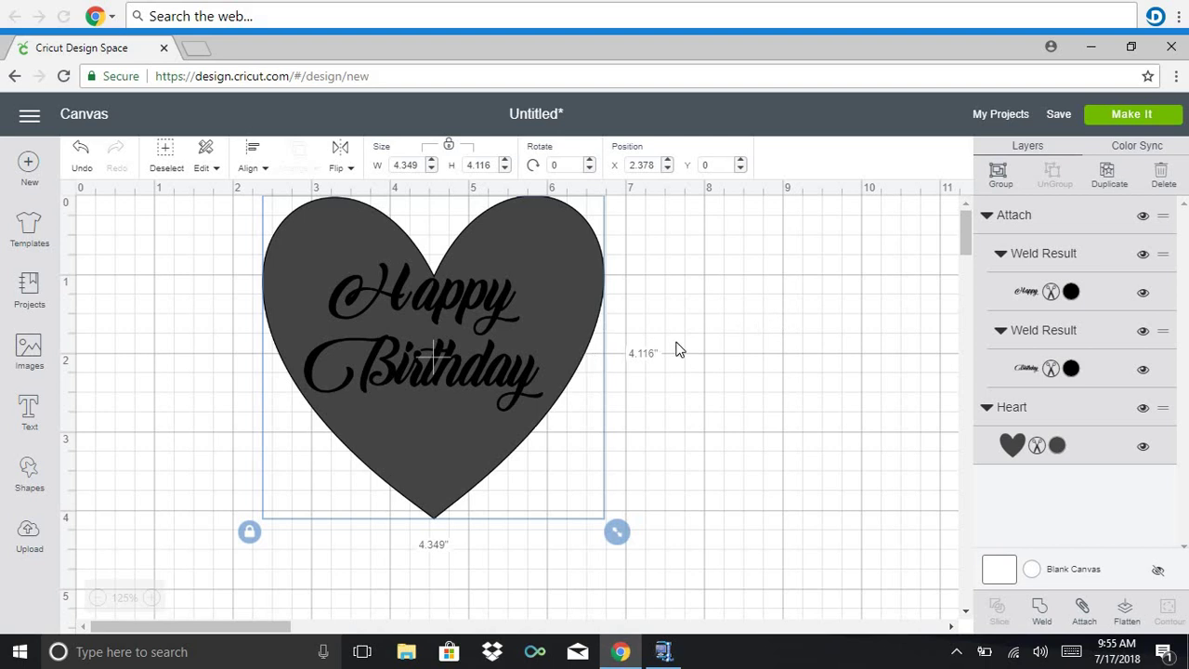
mouse_move(527, 353)
left_mouse_down()
mouse_move(650, 344)
mouse_move(446, 456)
mouse_move(516, 370)
left_mouse_up()
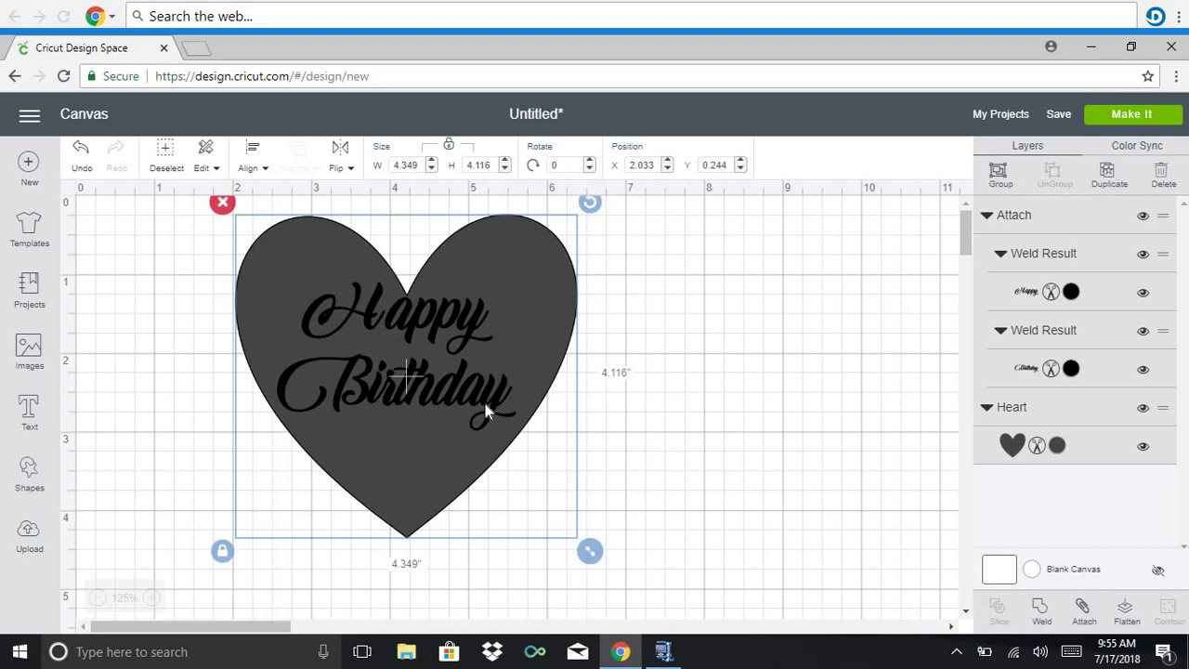
left_click_drag(452, 355, 465, 353)
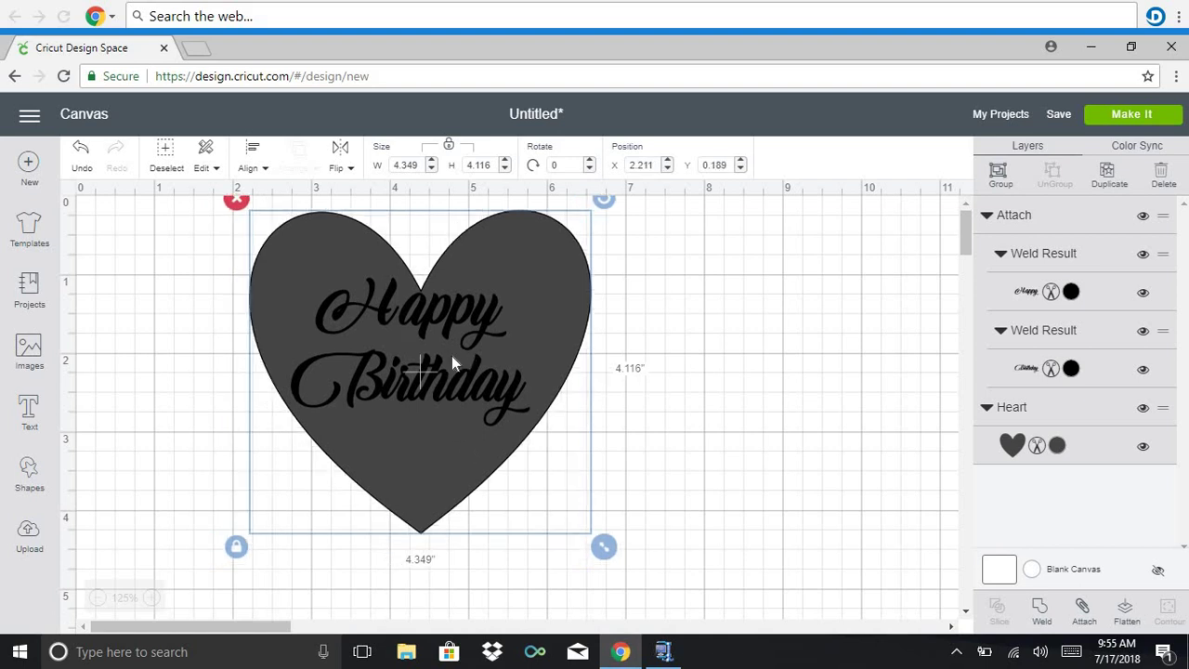
left_click(743, 356)
left_click(461, 340)
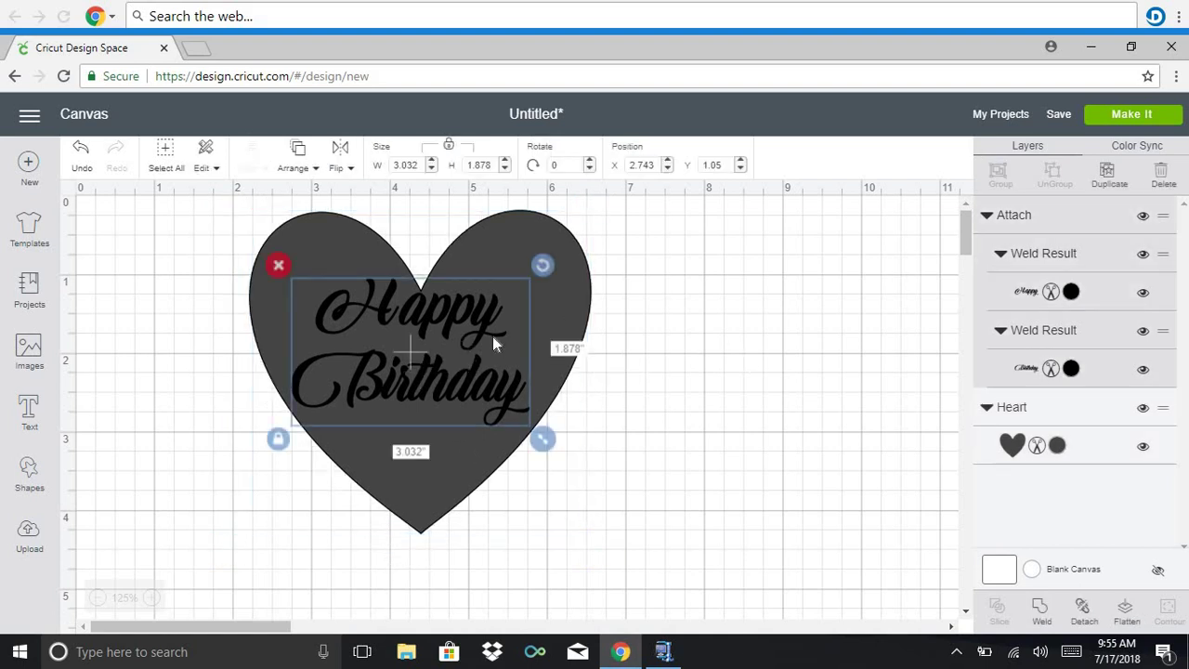
left_click(562, 327)
left_click_drag(667, 338, 407, 402)
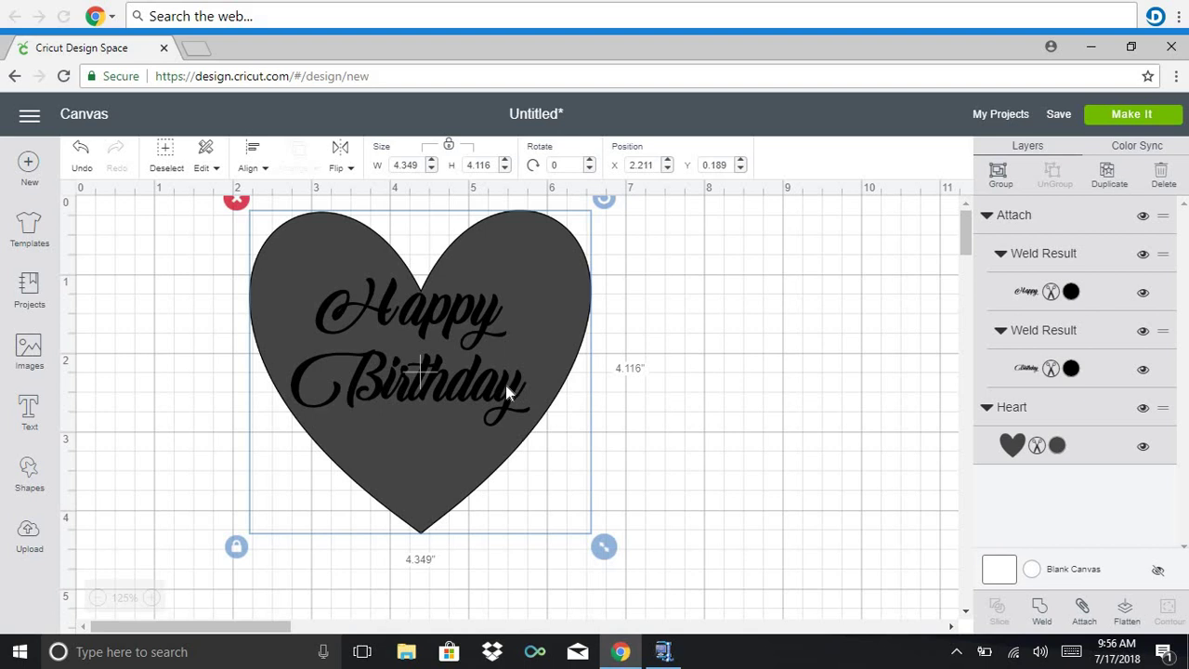
left_click_drag(507, 385, 505, 417)
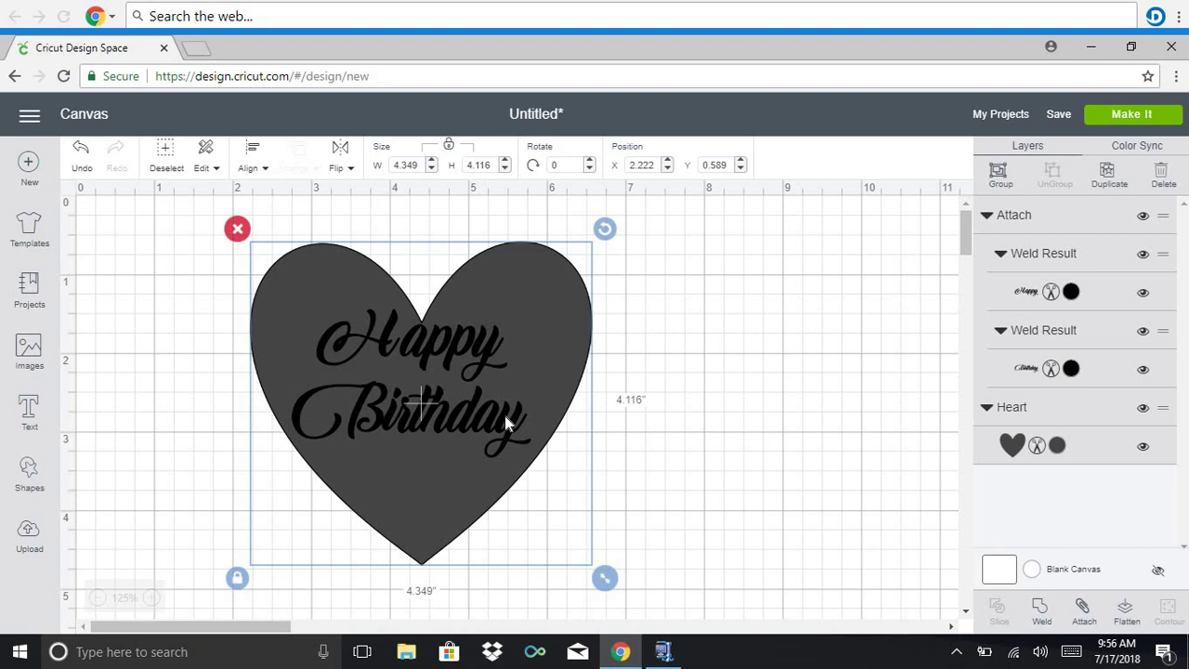
left_click_drag(504, 424, 537, 415)
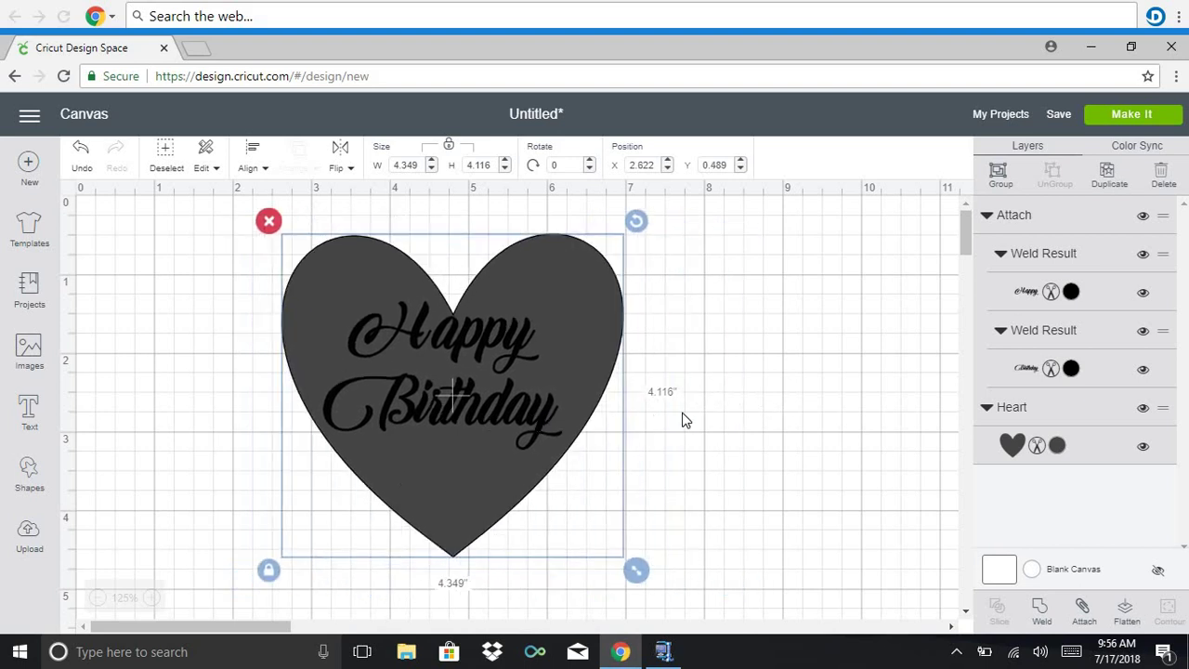
left_click(683, 420)
left_click_drag(682, 409, 535, 409)
left_click_drag(517, 449, 518, 455)
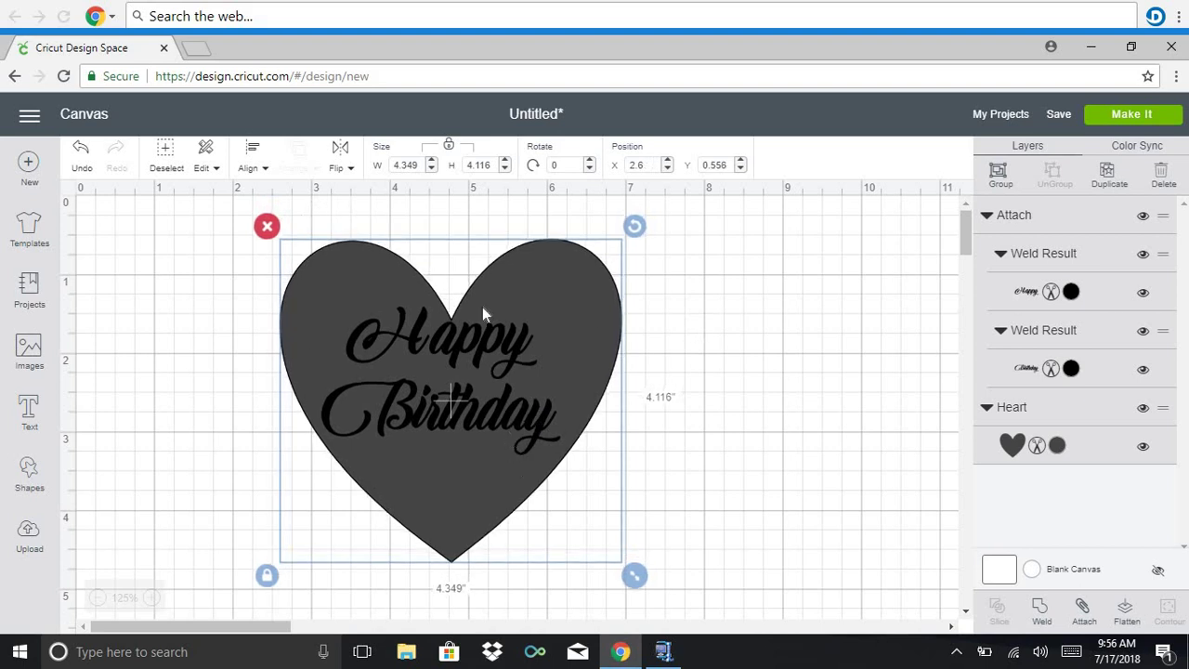
left_click(394, 245)
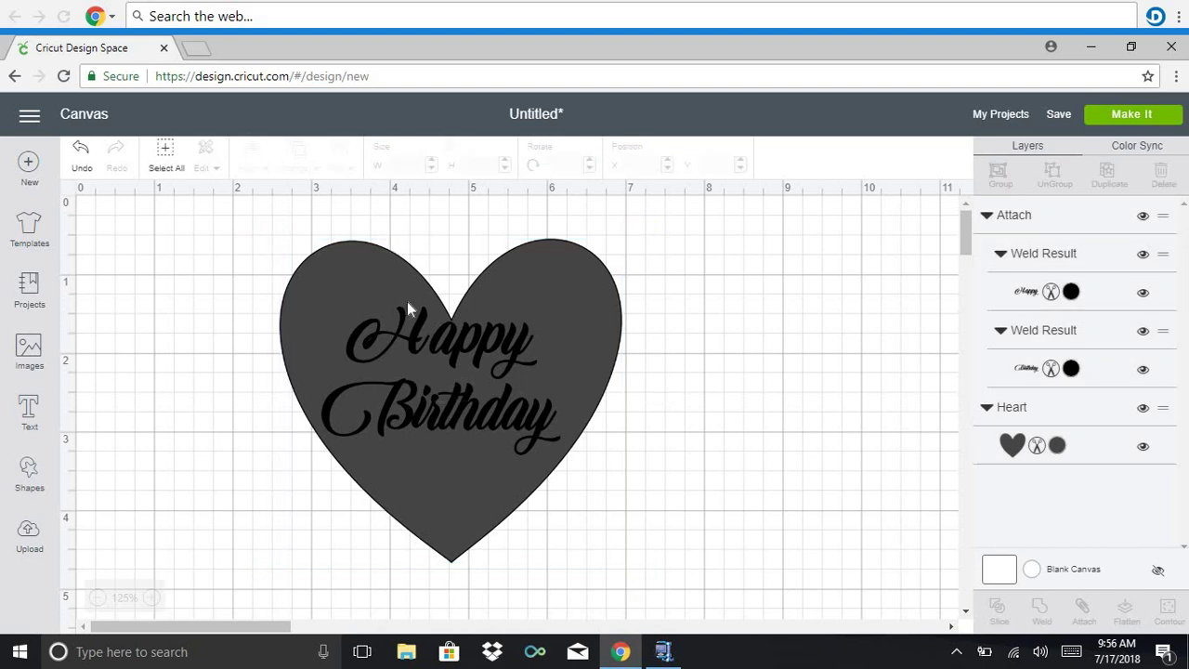
left_click_drag(449, 336, 413, 341)
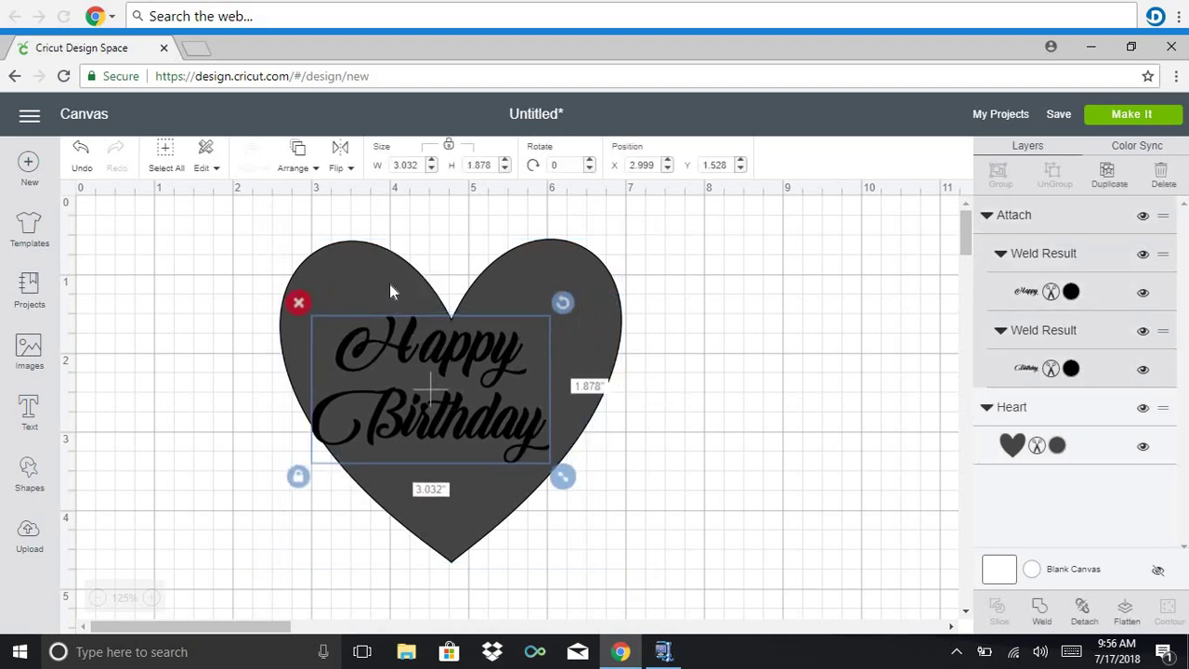
left_click(389, 283)
left_click(409, 364)
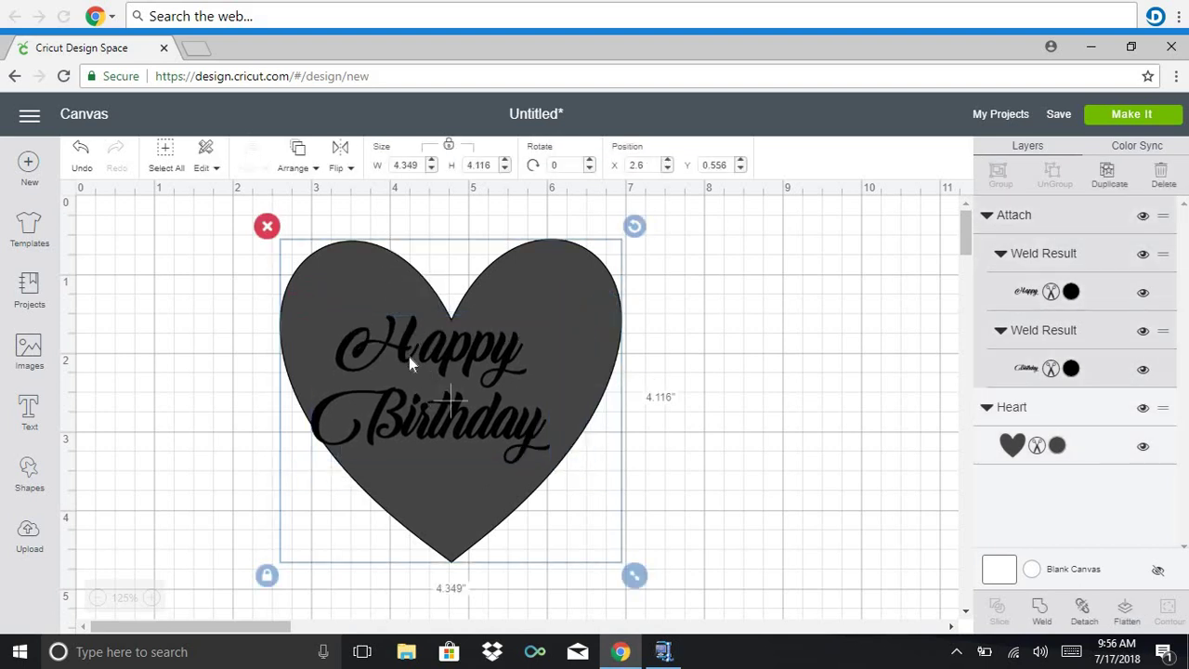
left_click_drag(410, 357, 434, 351)
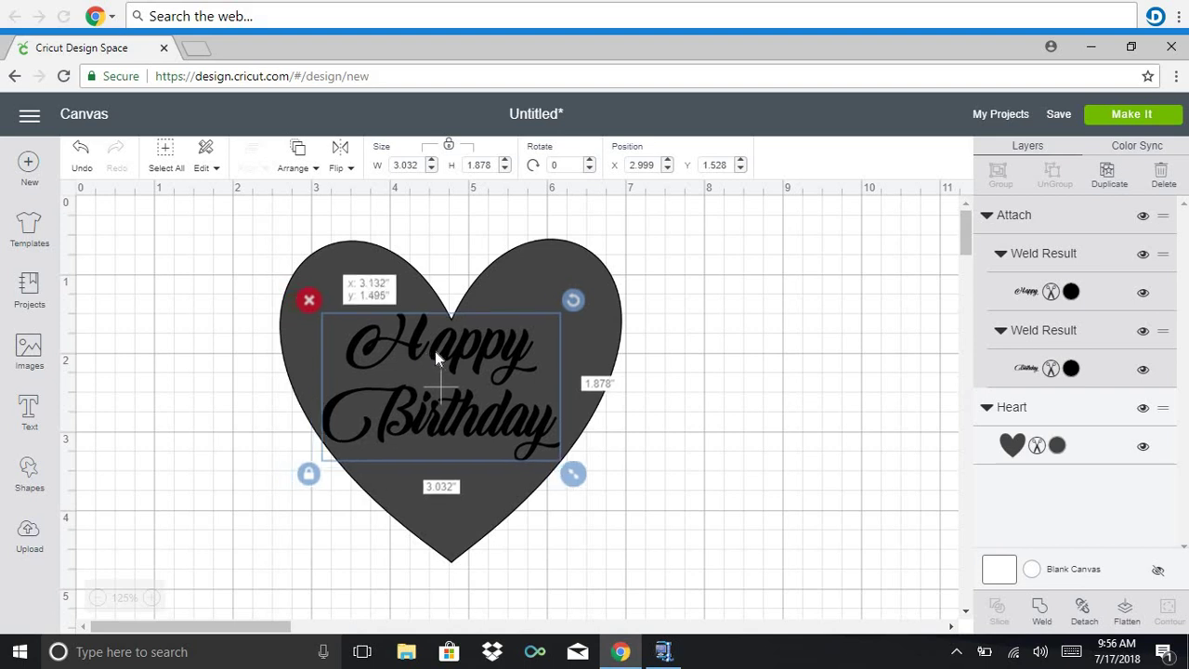
left_click(353, 273)
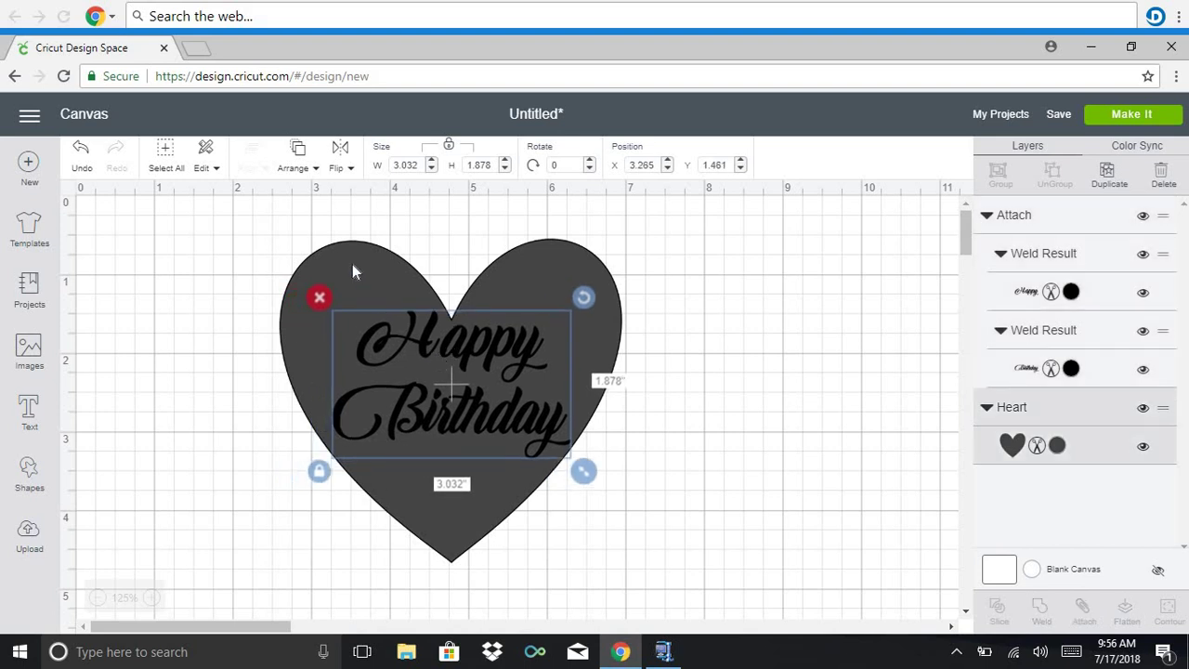
left_click(370, 212)
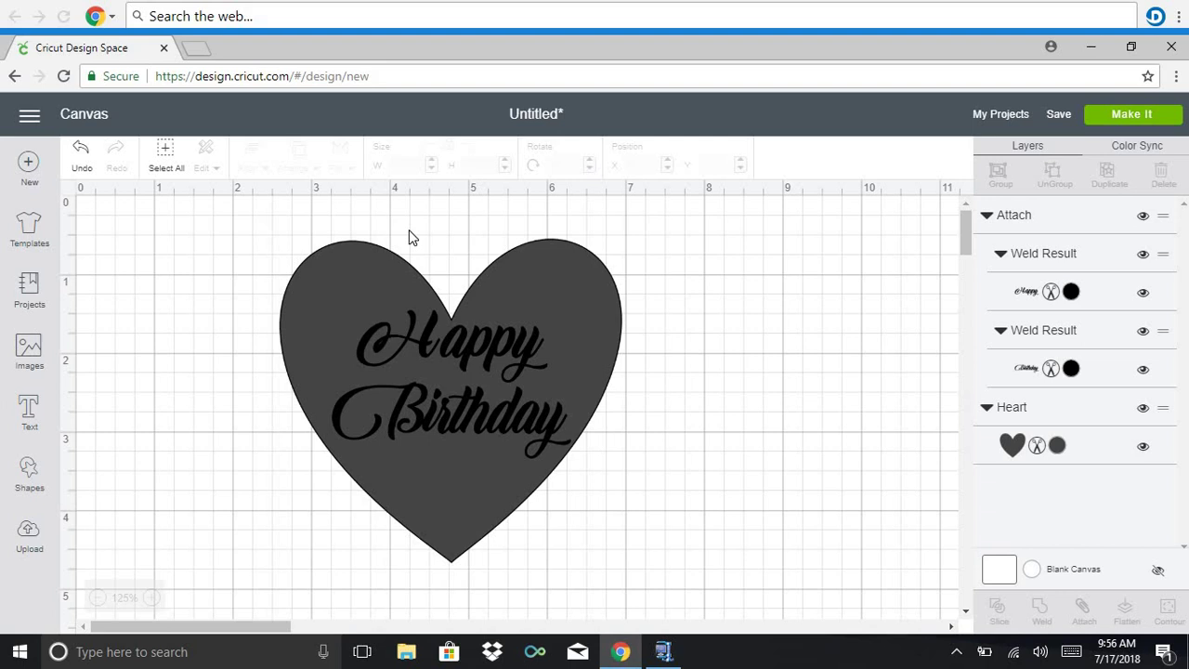
left_click_drag(409, 233, 456, 468)
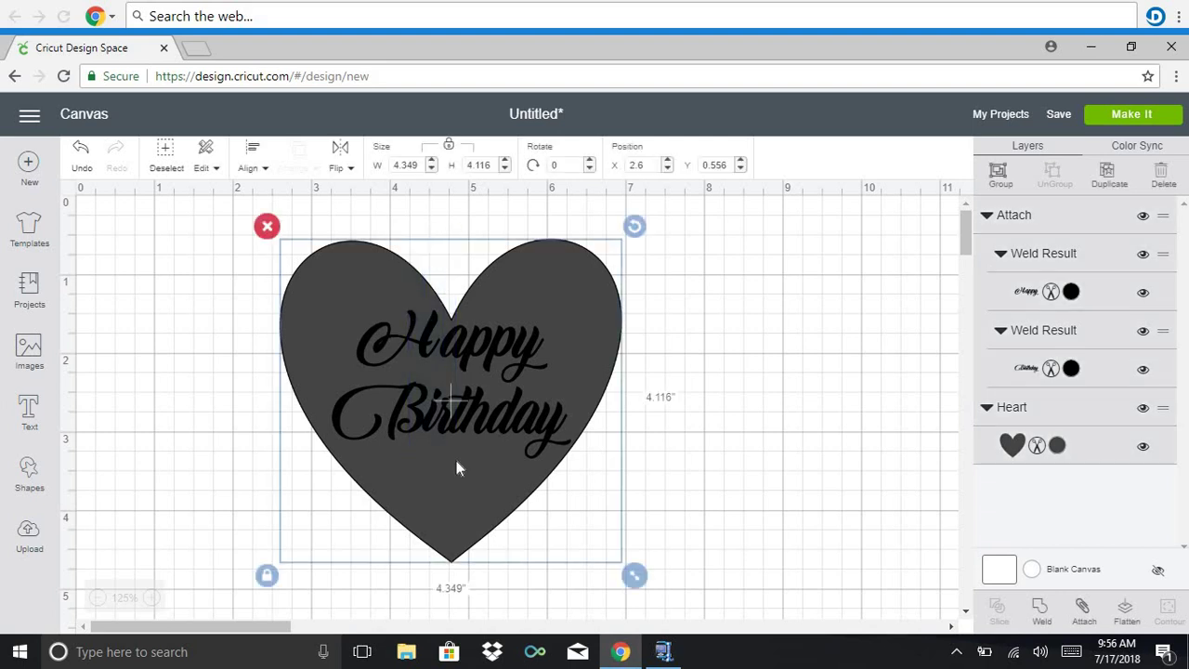
left_click(406, 217)
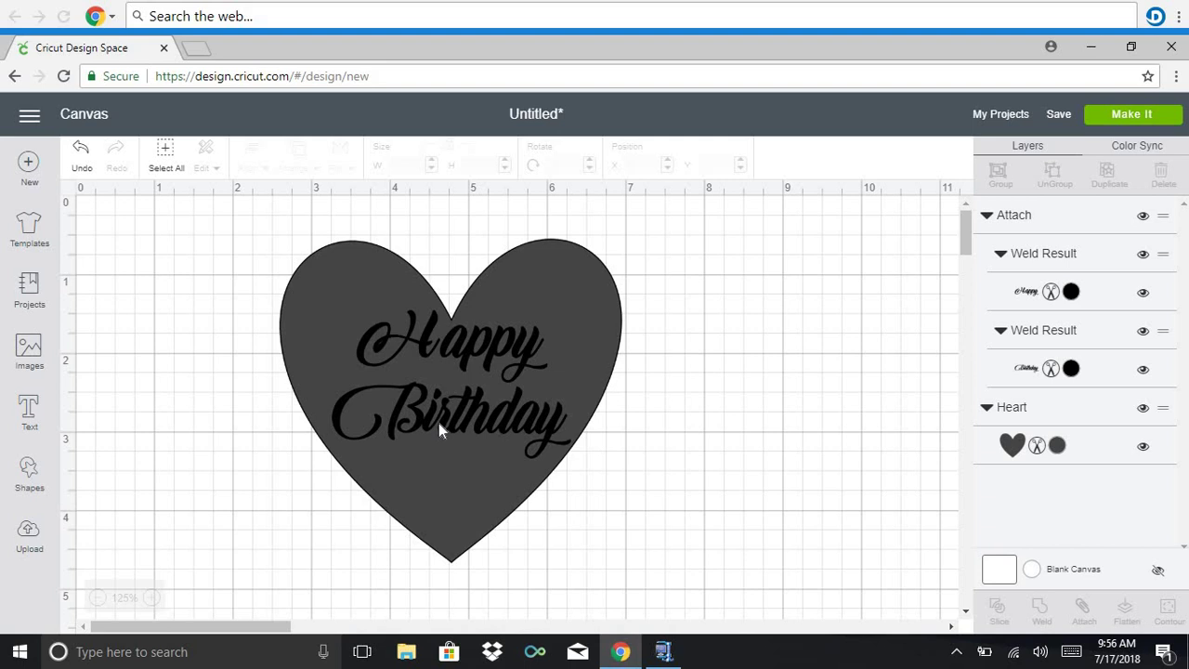
Move the Happy Birthday text off the heart, detach the words, and move Birthday
left_click_drag(436, 428, 757, 490)
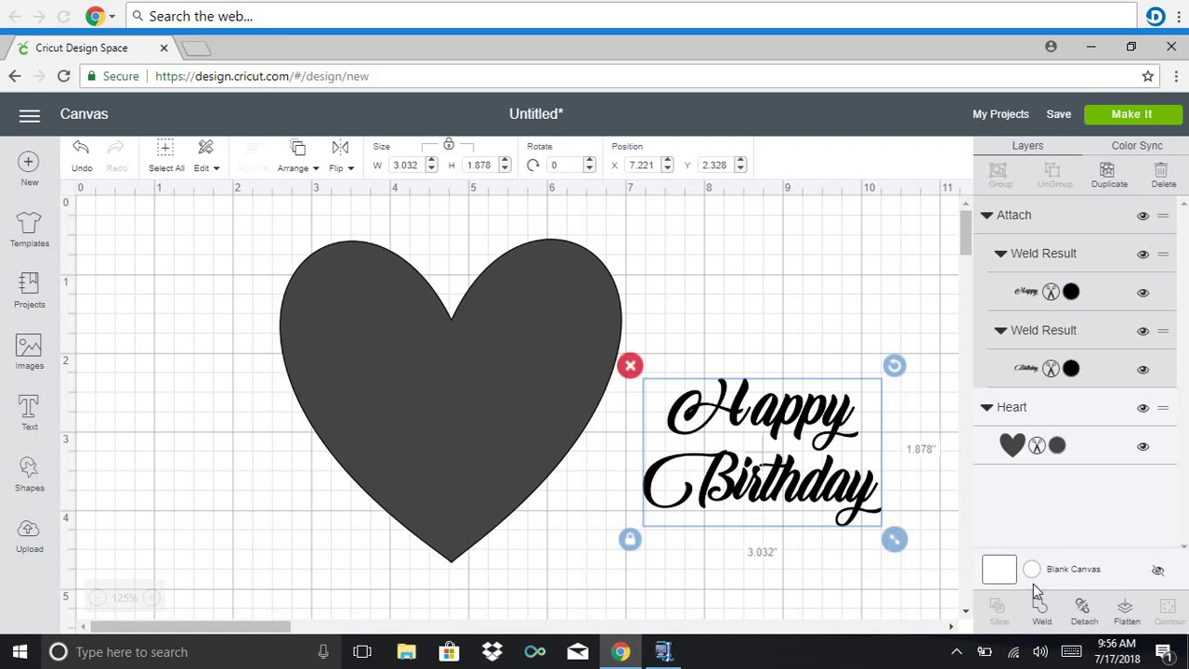
left_click(1089, 617)
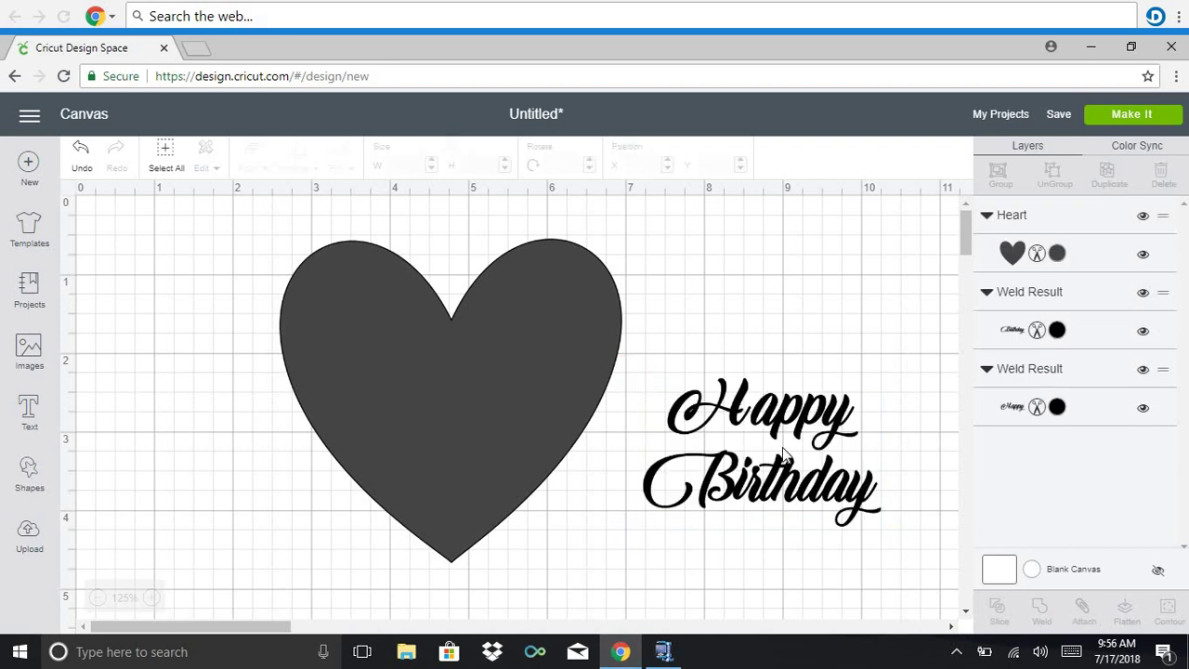
left_click_drag(785, 481, 742, 466)
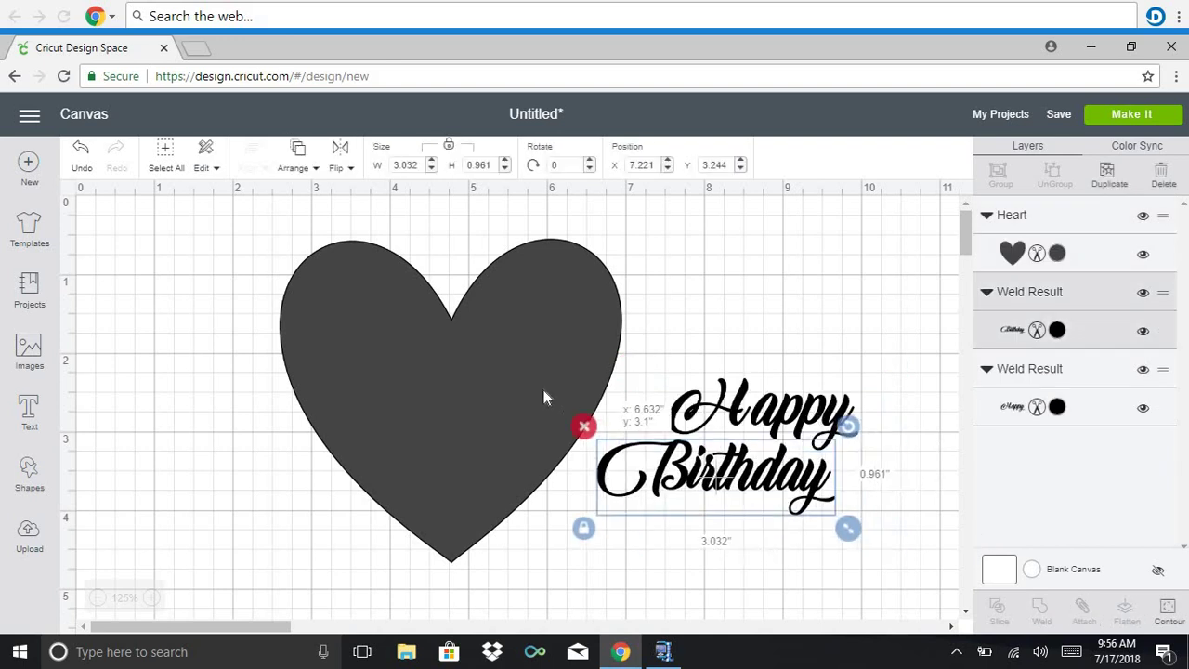
left_click_drag(545, 398, 449, 372)
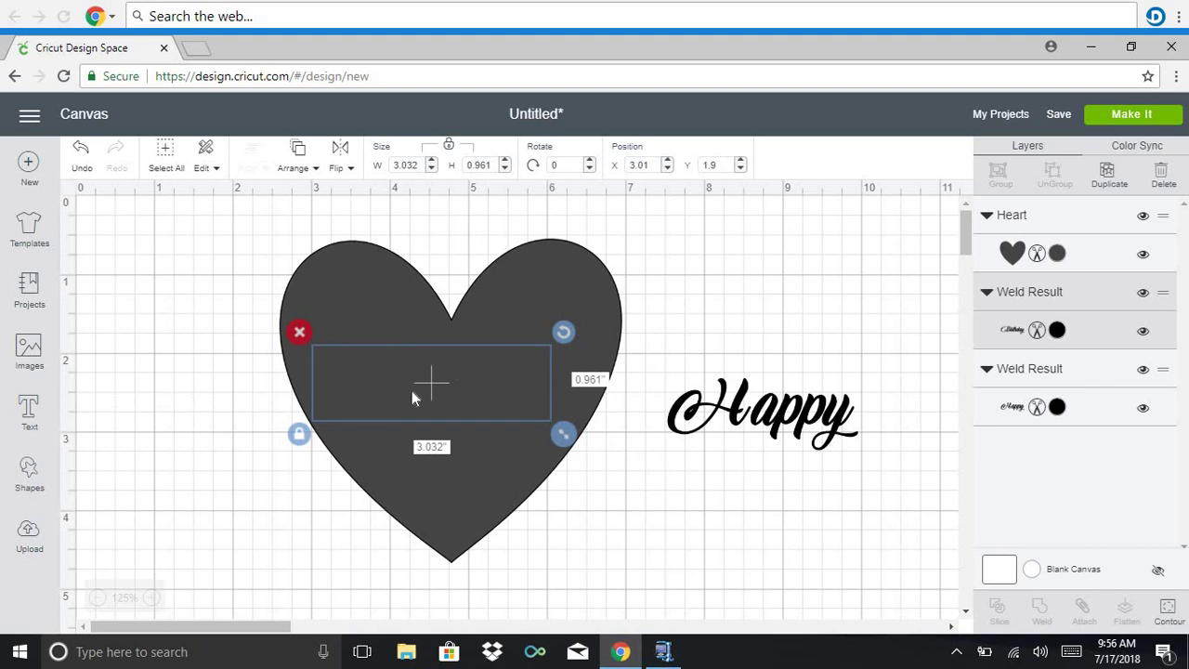
Reposition the heart below the words and stack Happy above Birthday
left_click_drag(316, 448, 288, 451)
left_click_drag(216, 408, 418, 370)
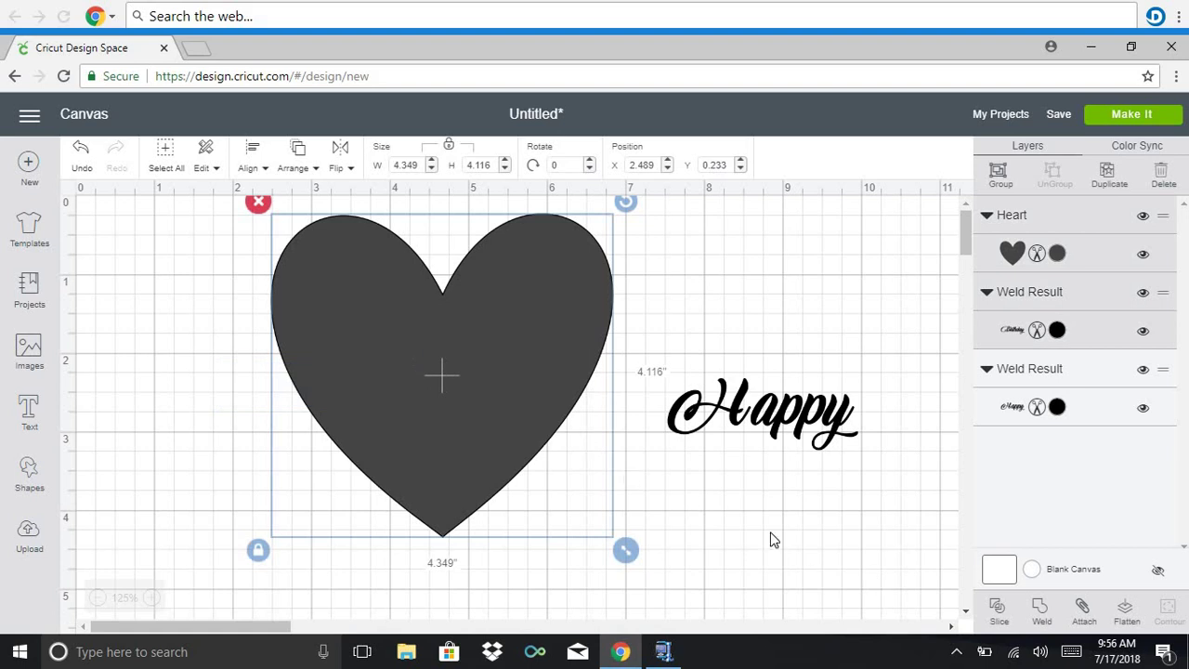
left_click_drag(523, 409, 582, 616)
left_click(671, 497)
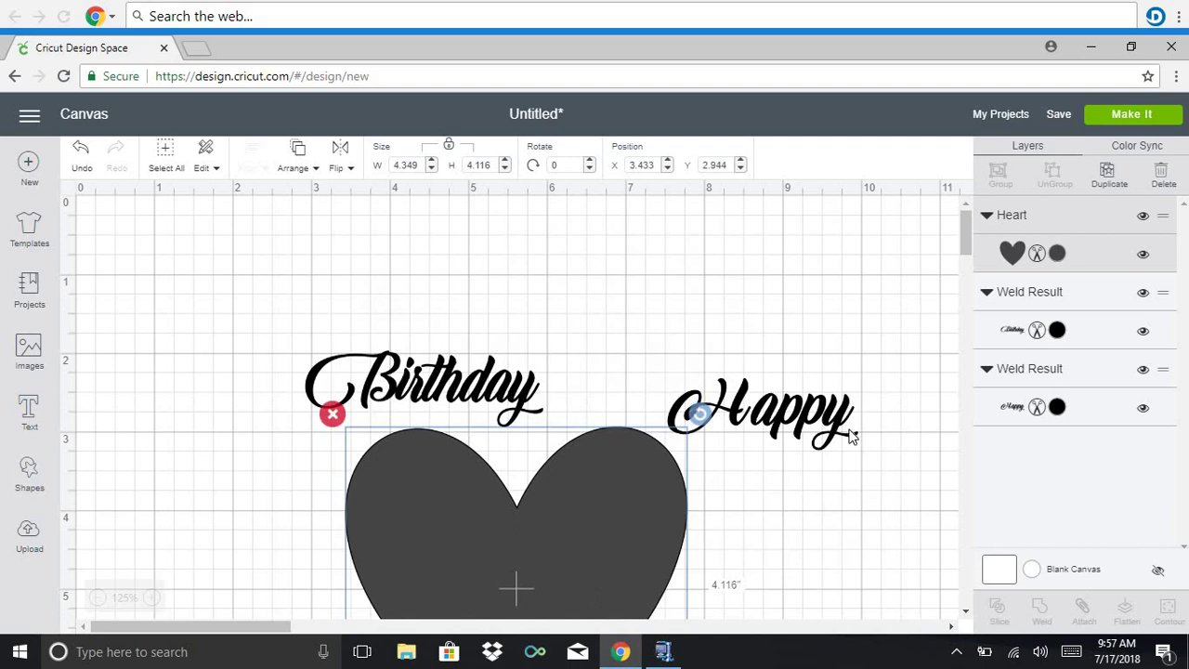
left_click_drag(813, 420, 486, 326)
left_click(639, 334)
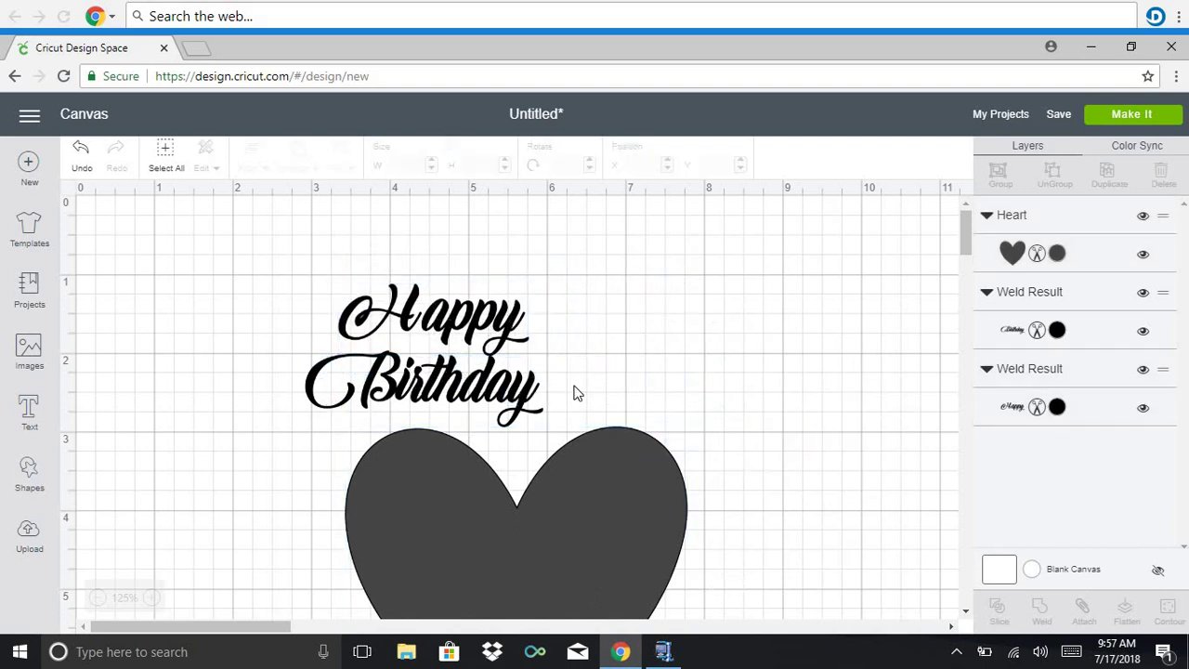
Drag the heart over the stacked words and select the heart with the words beneath it
left_click_drag(567, 394, 381, 293)
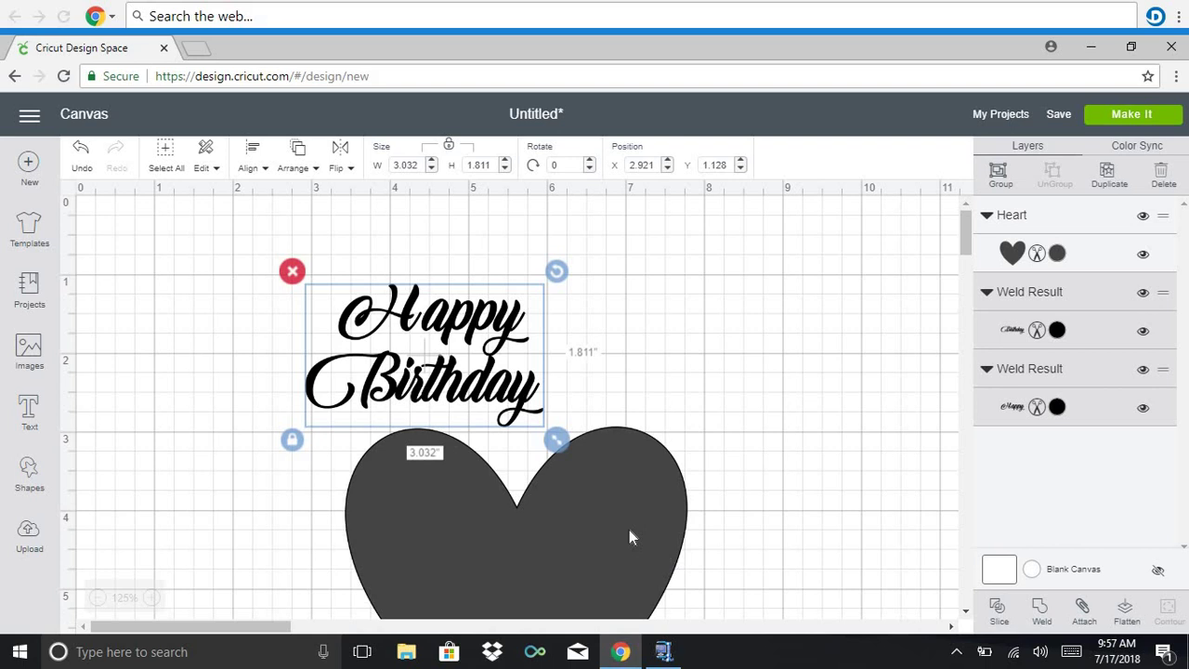
left_click_drag(629, 534, 558, 369)
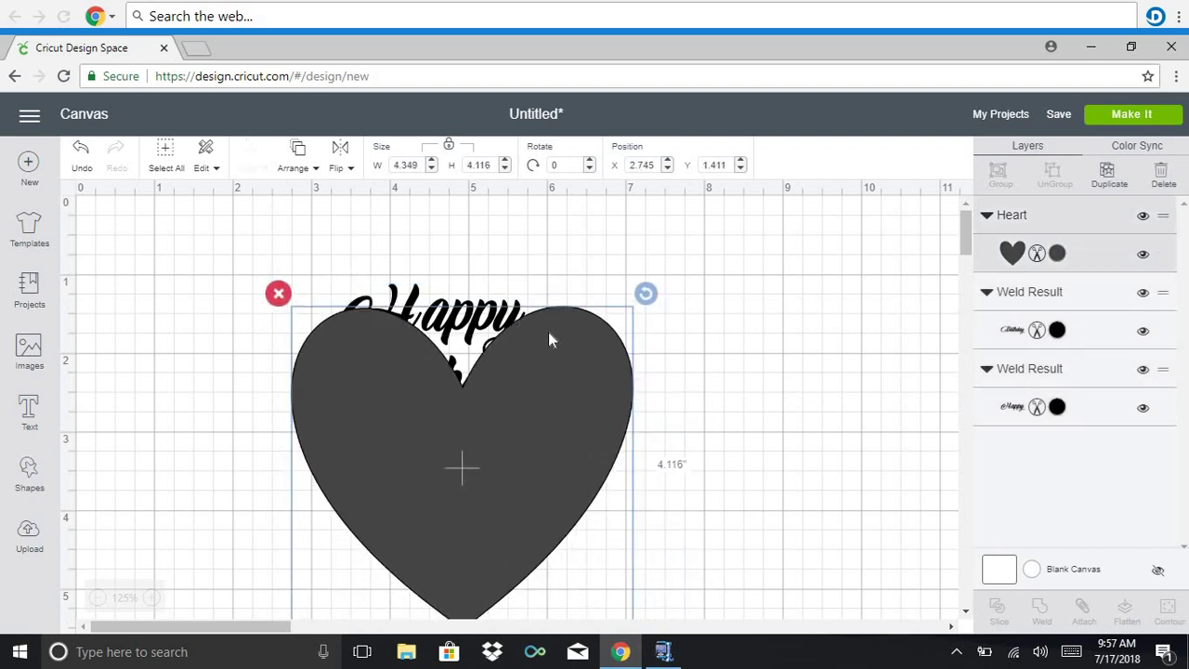
left_click_drag(543, 416, 525, 326)
left_click(698, 401)
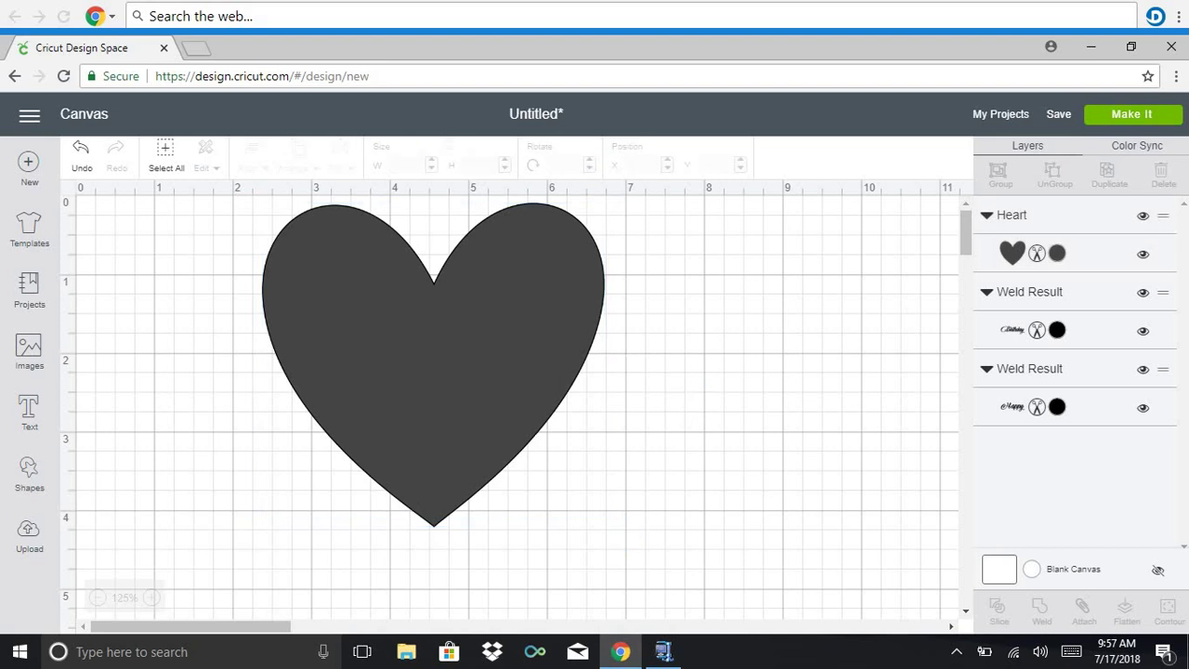
left_click_drag(697, 400, 432, 372)
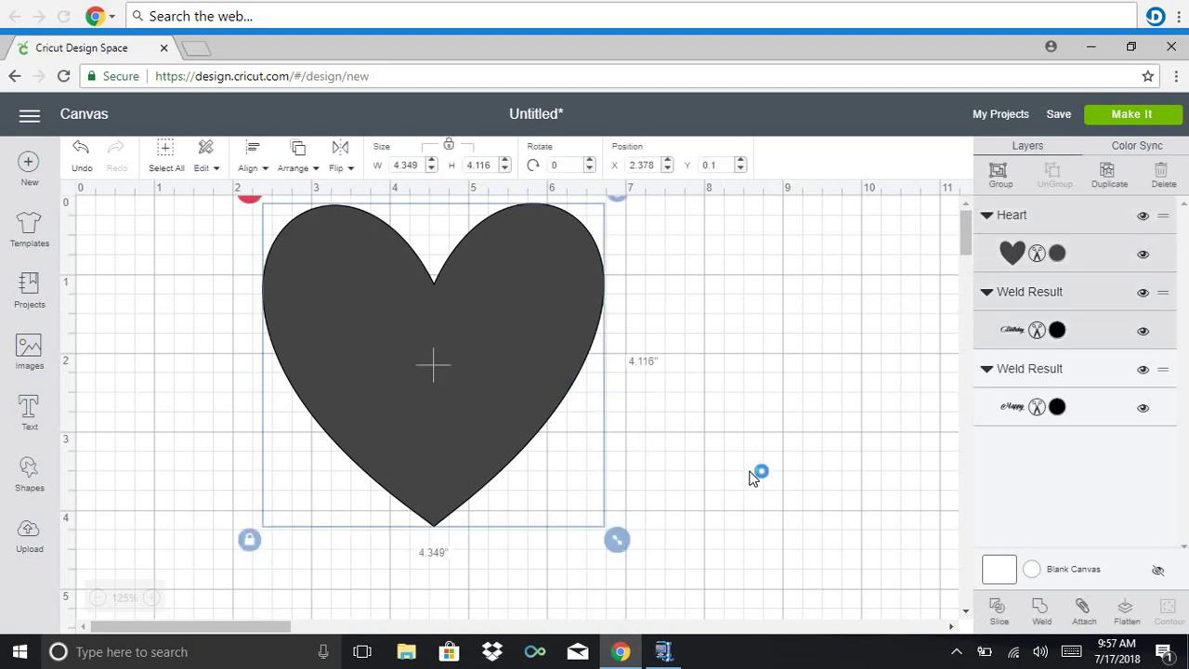
Slice Birthday out of the heart and move both leftover Birthday pieces to the left
left_click(997, 611)
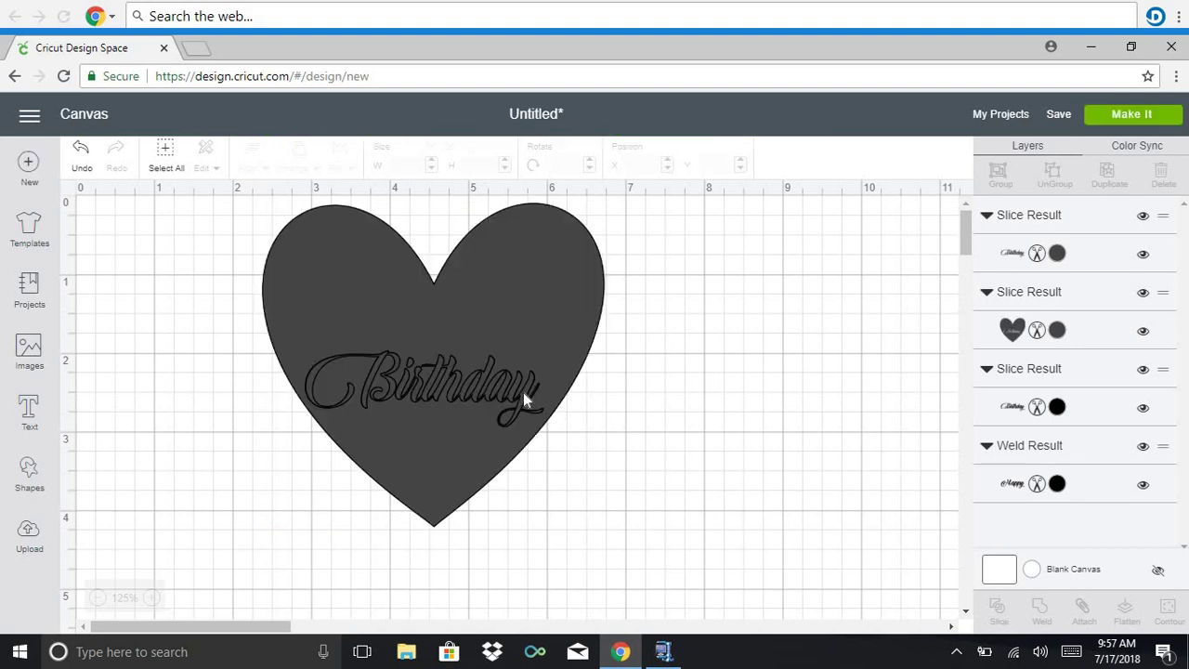
left_click_drag(522, 399, 825, 422)
left_click_drag(395, 376, 404, 523)
left_click_drag(441, 390, 650, 249)
left_click_drag(452, 385, 275, 522)
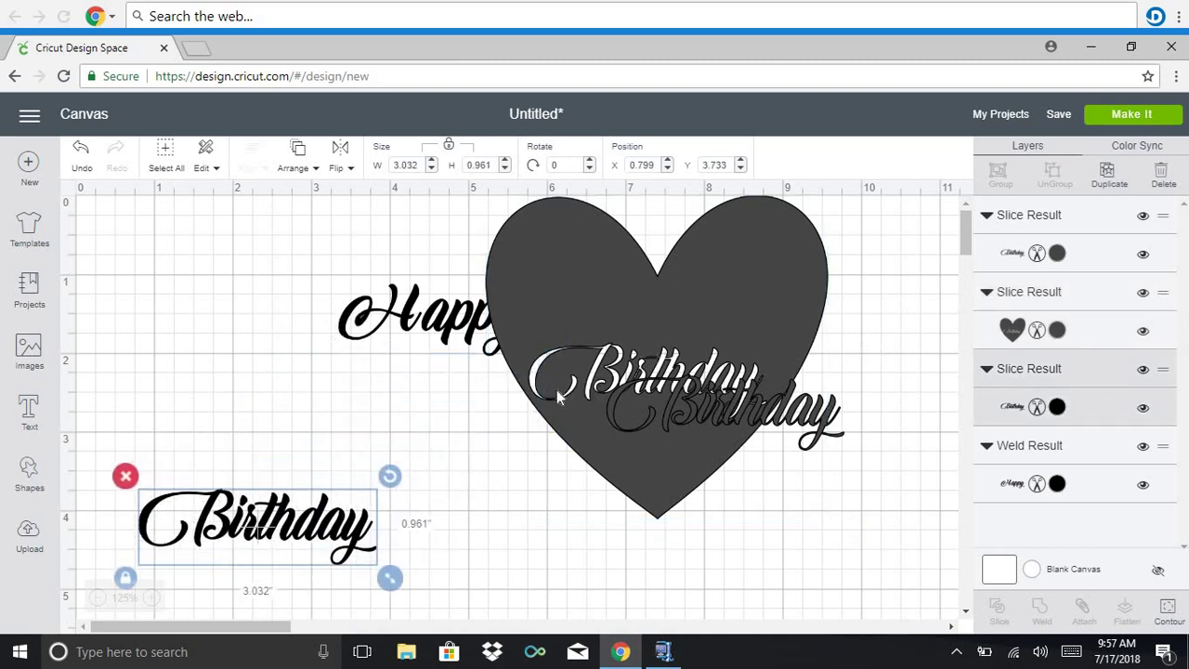
left_click_drag(622, 408, 100, 366)
left_click(412, 318)
Place Happy on the heart above Birthday and bring it to the front
left_click_drag(411, 318, 677, 315)
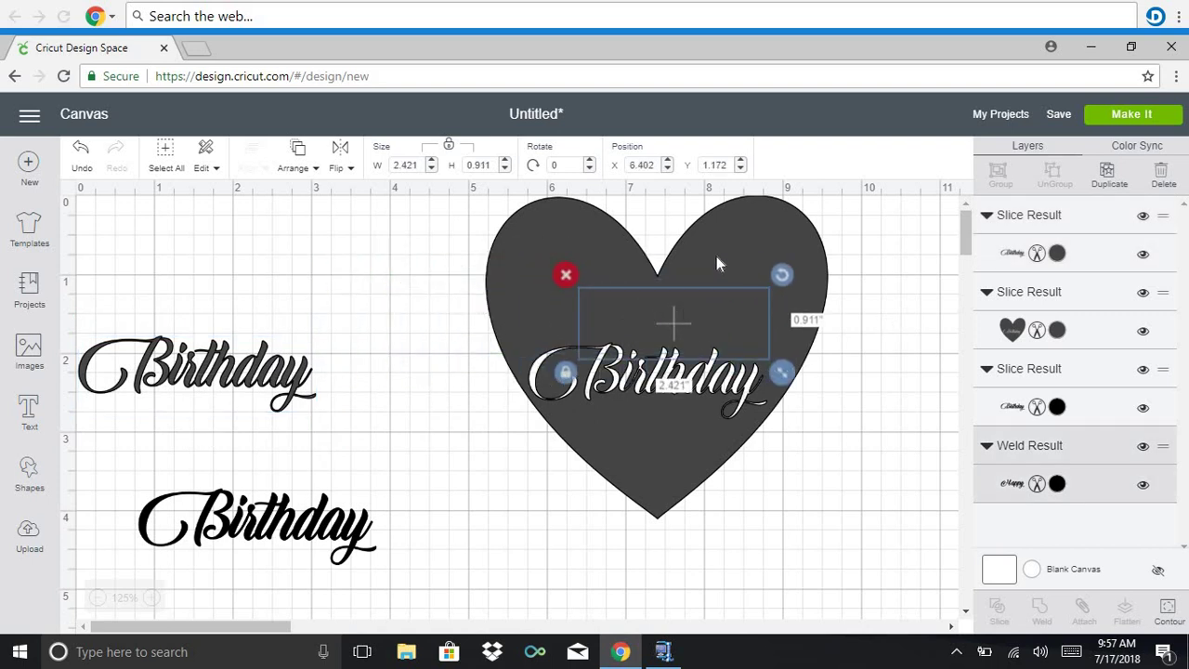
left_click(294, 167)
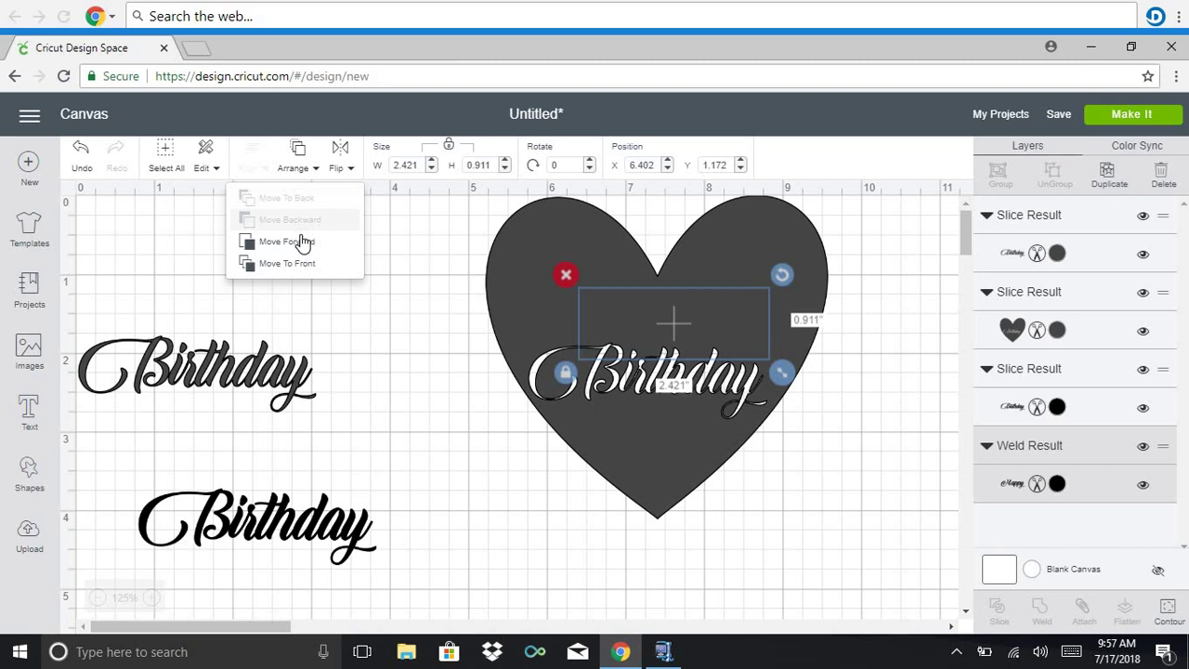
left_click(271, 245)
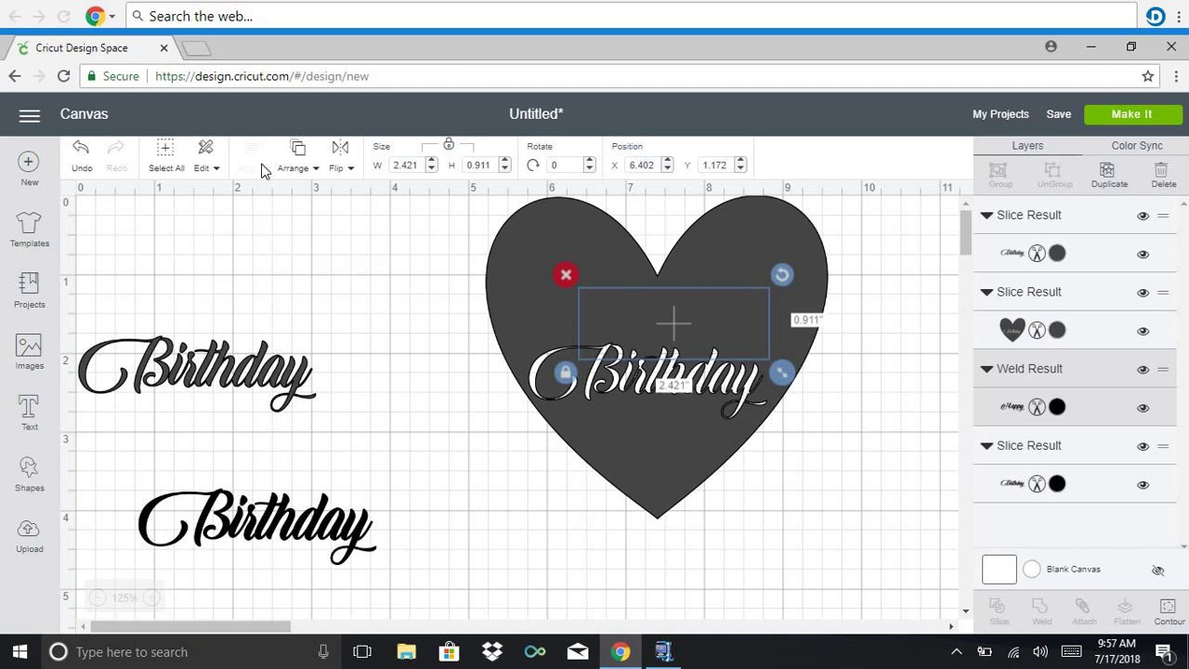
left_click(308, 174)
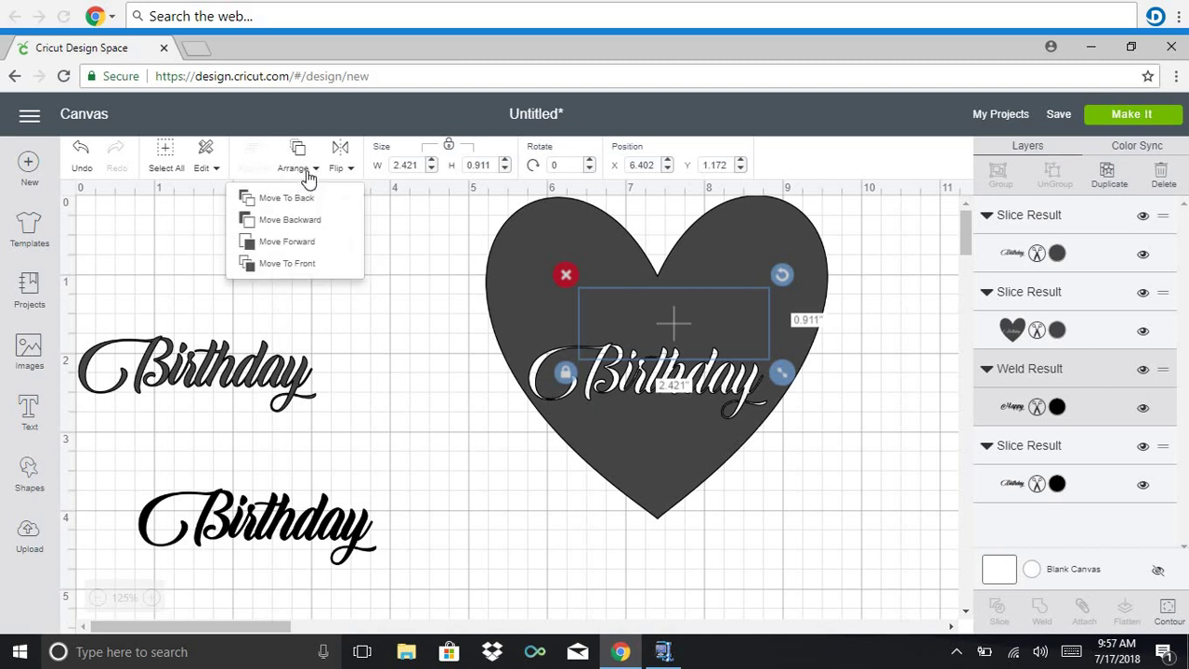
left_click(294, 264)
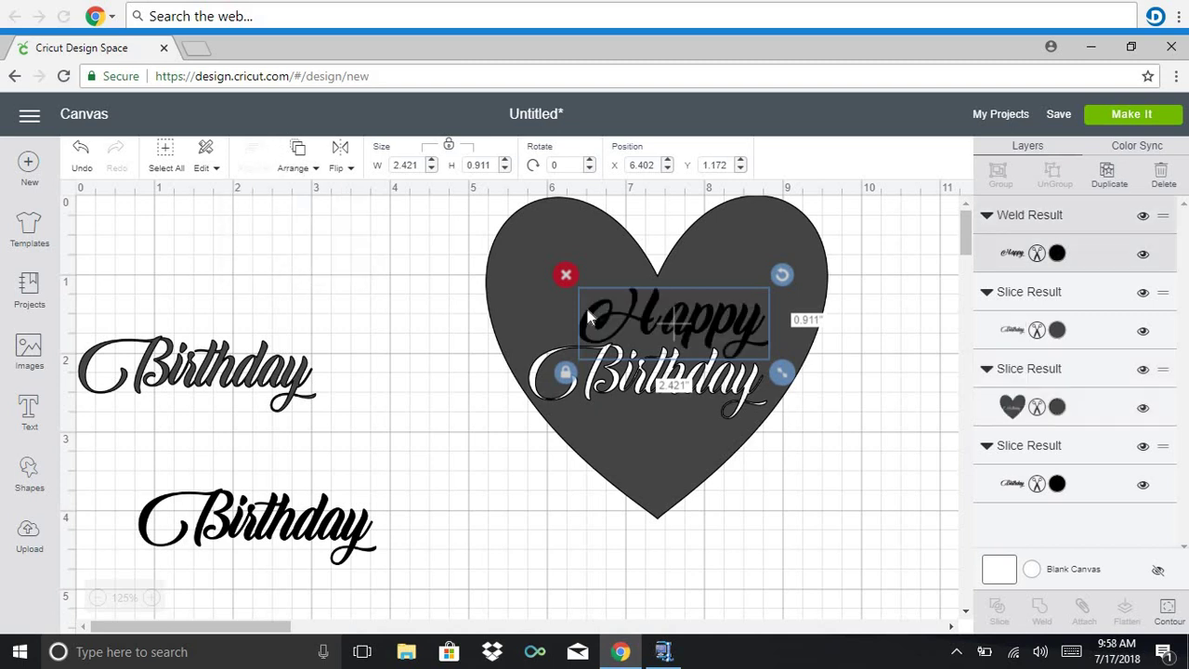
left_click_drag(663, 322, 645, 317)
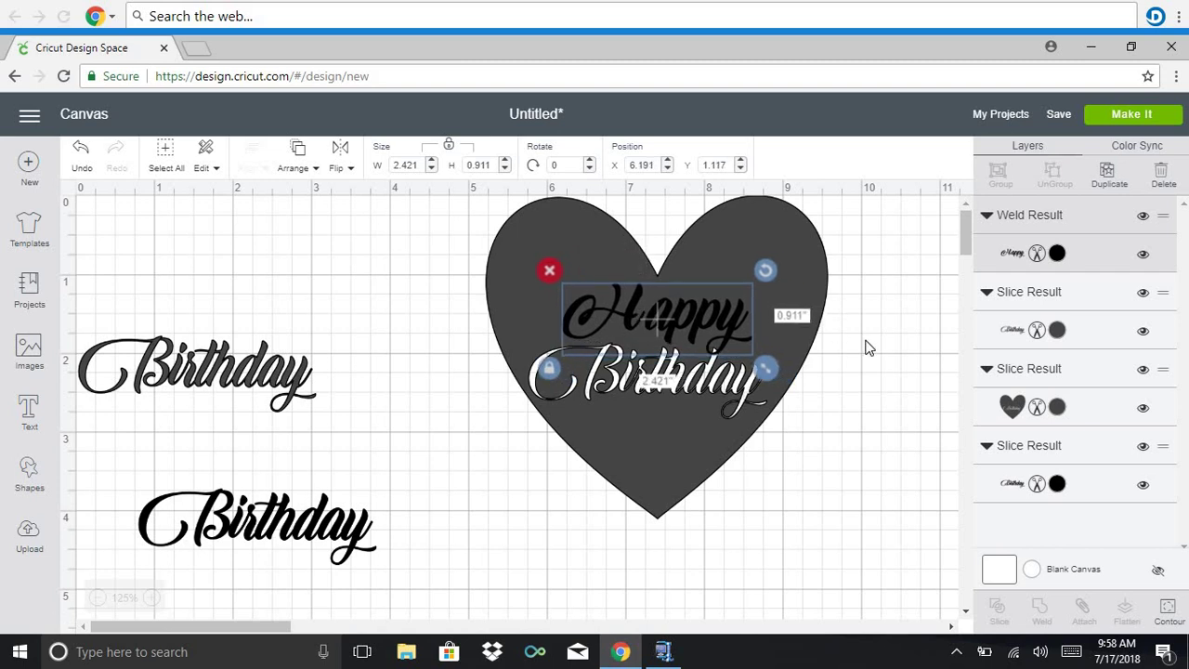
Send Happy back two levels so it sits just behind the heart
left_click(869, 351)
left_click_drag(870, 346, 800, 329)
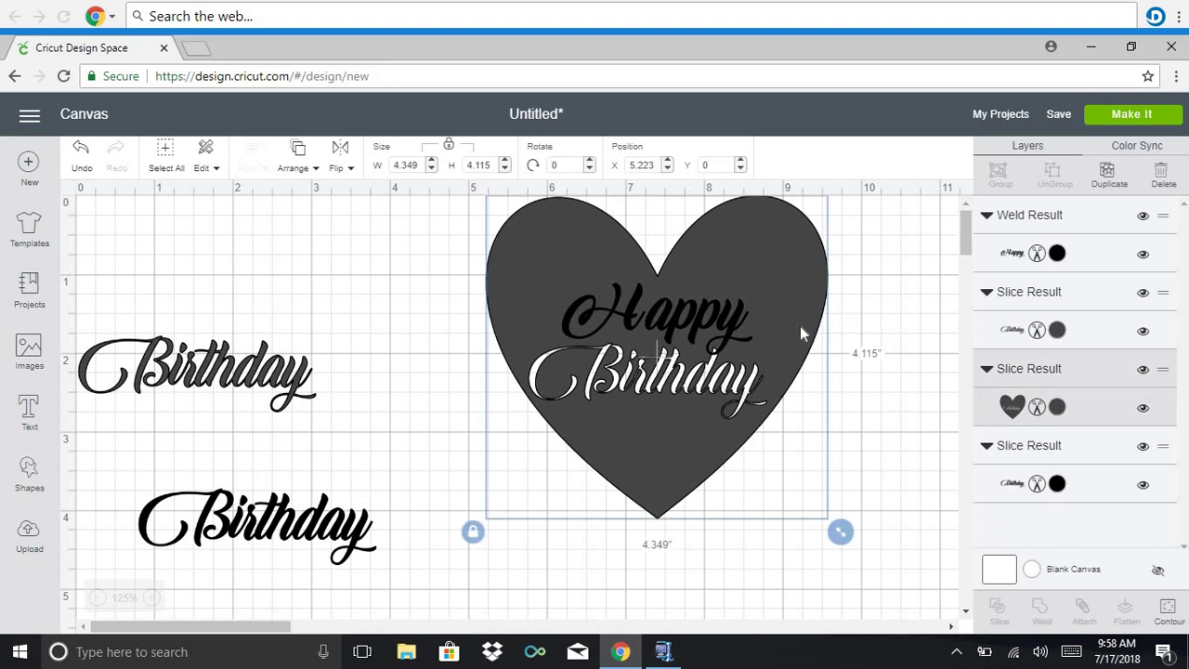
left_click(887, 422)
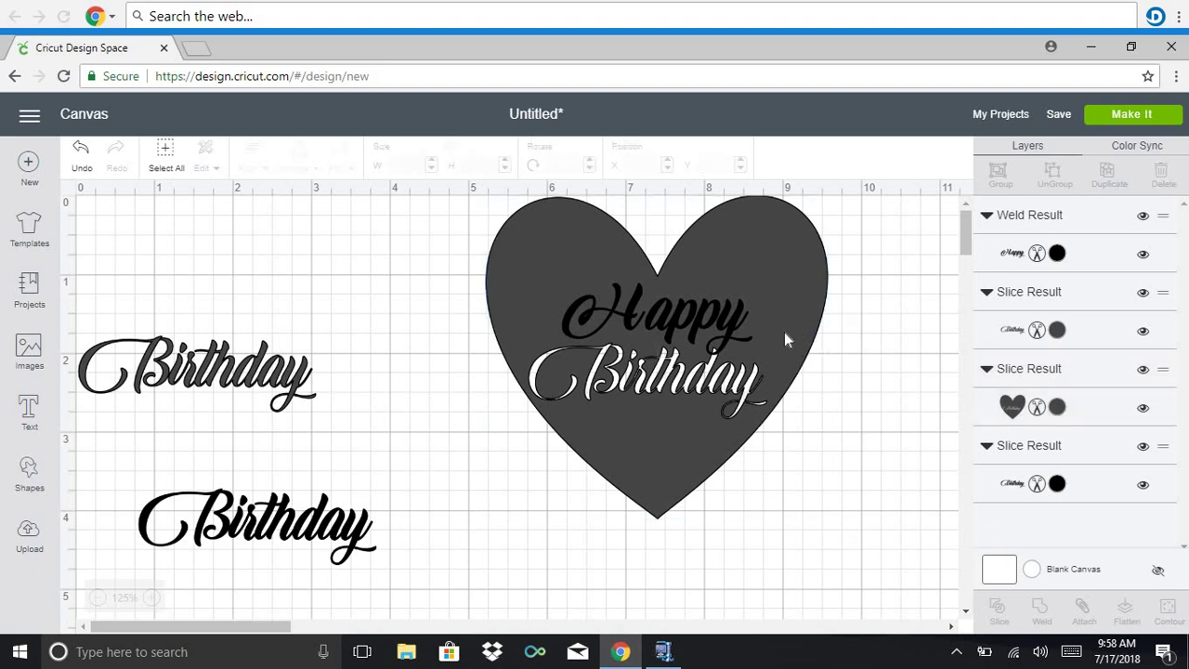
left_click(784, 332)
left_click(715, 320)
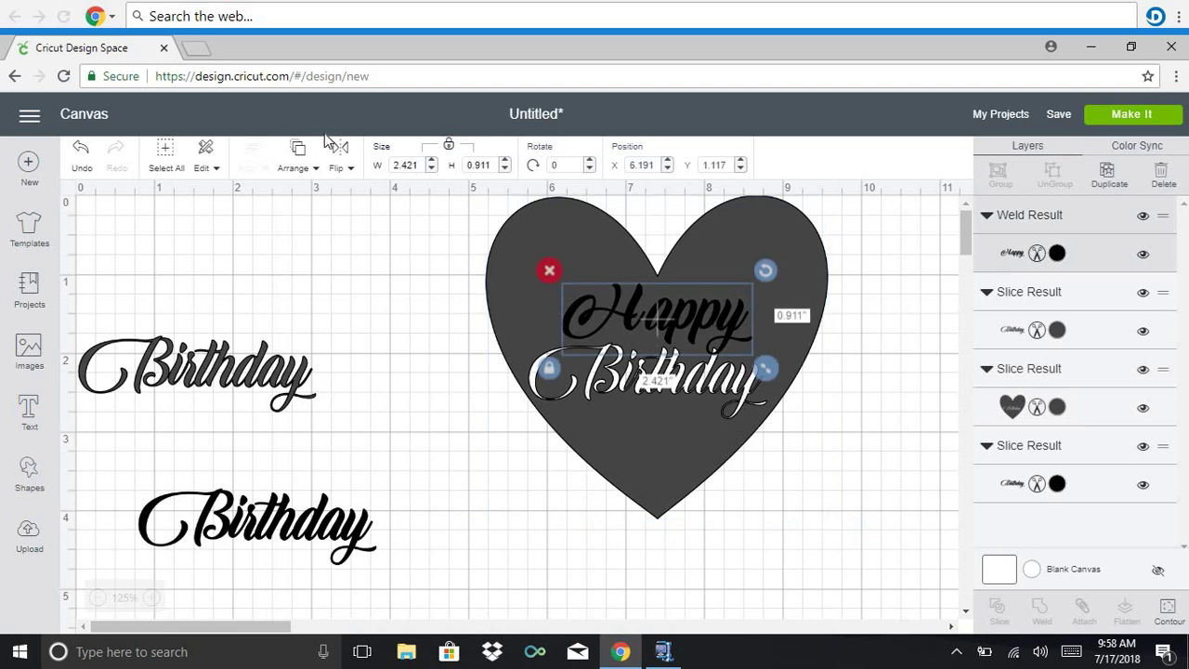
left_click(299, 165)
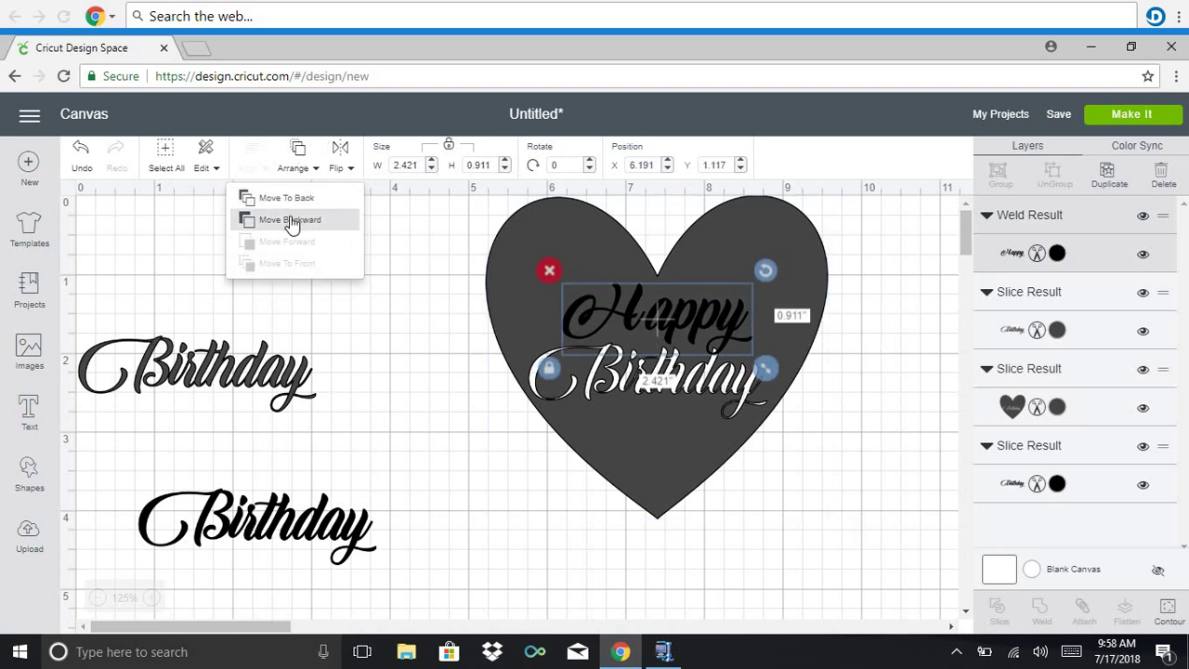
left_click(290, 218)
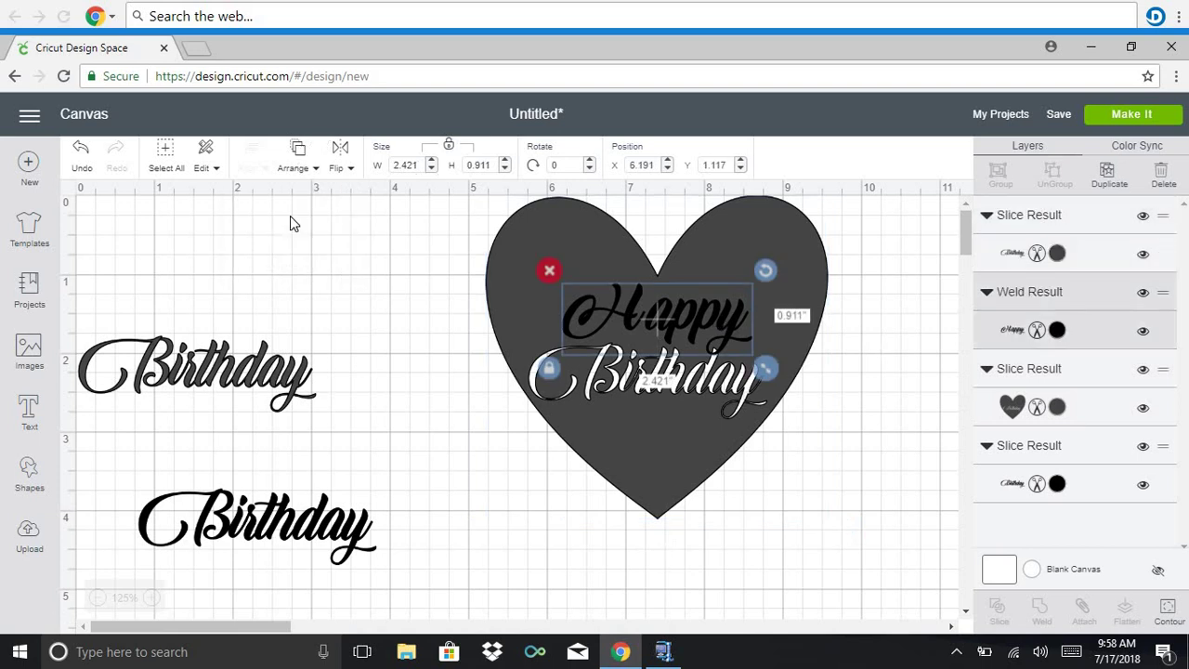
left_click(303, 157)
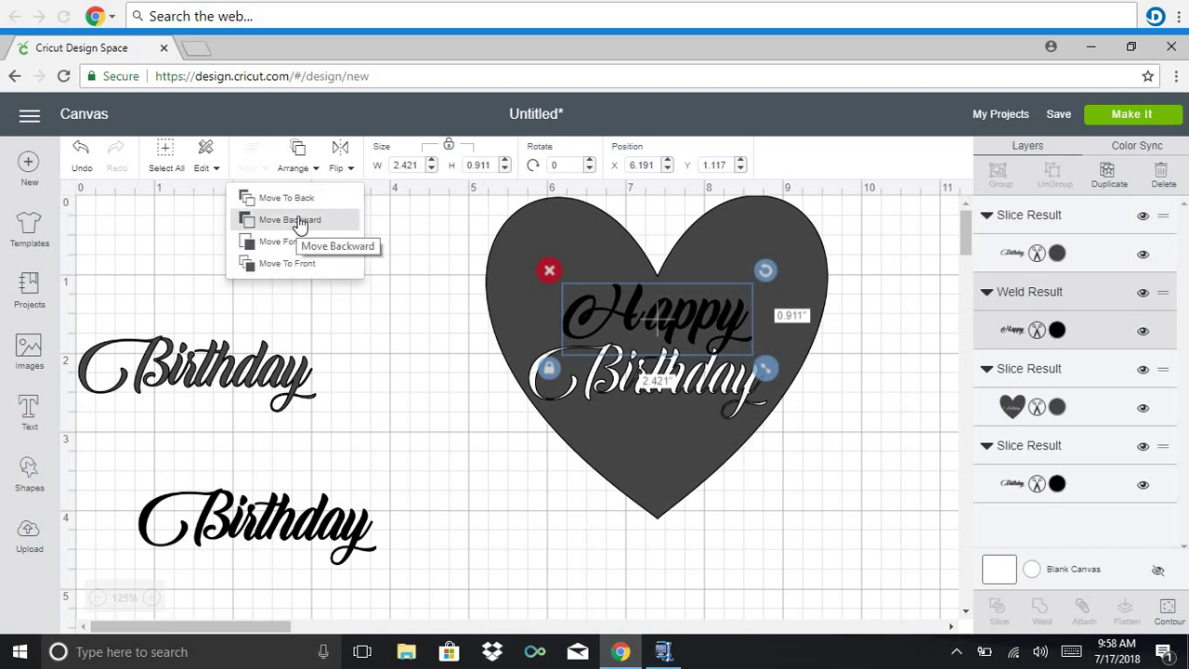
left_click(298, 220)
left_click(420, 308)
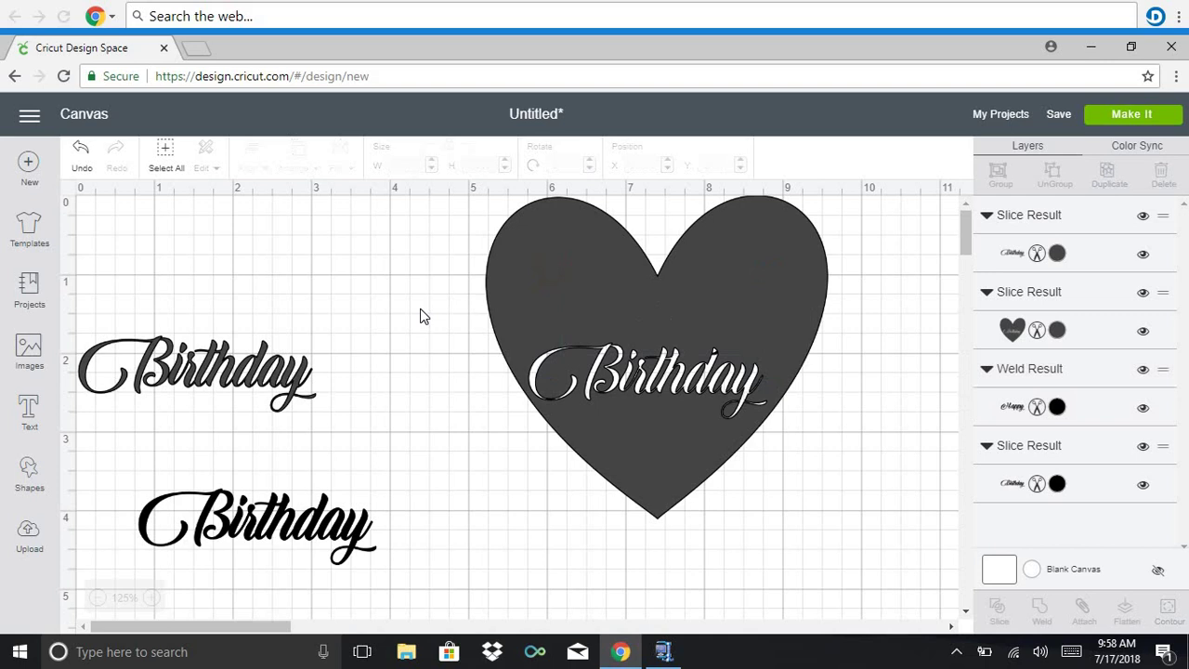
Slice Happy out of the heart, then pull out the loose Happy piece and delete it
left_click_drag(419, 308, 662, 294)
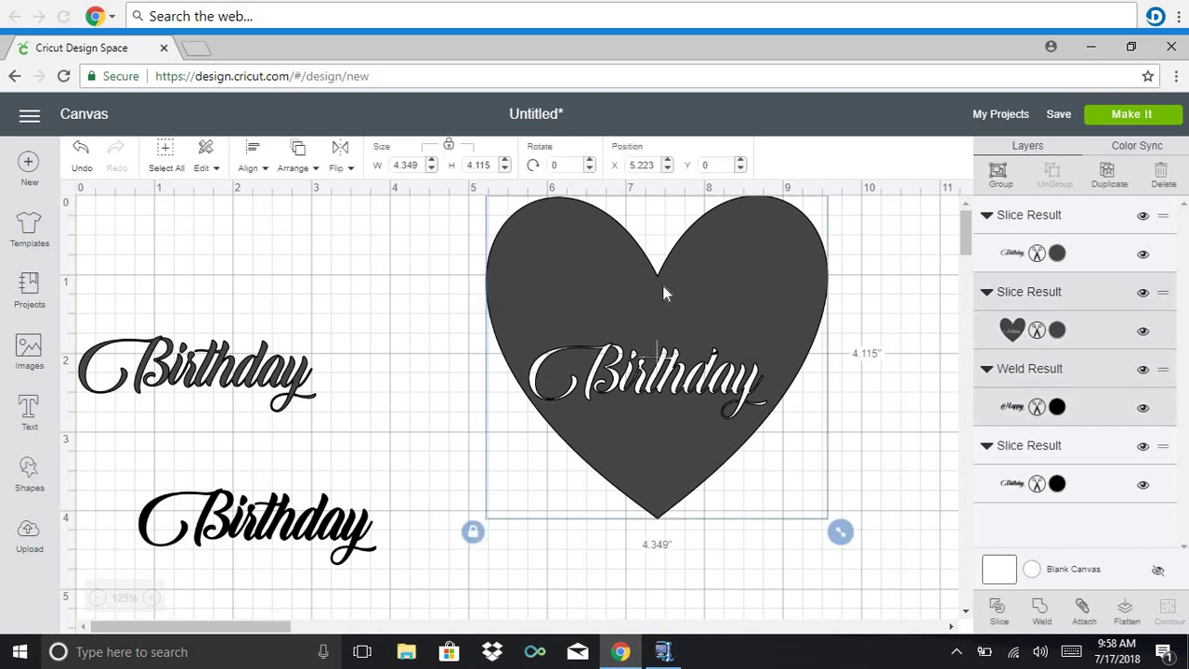
left_click(1000, 613)
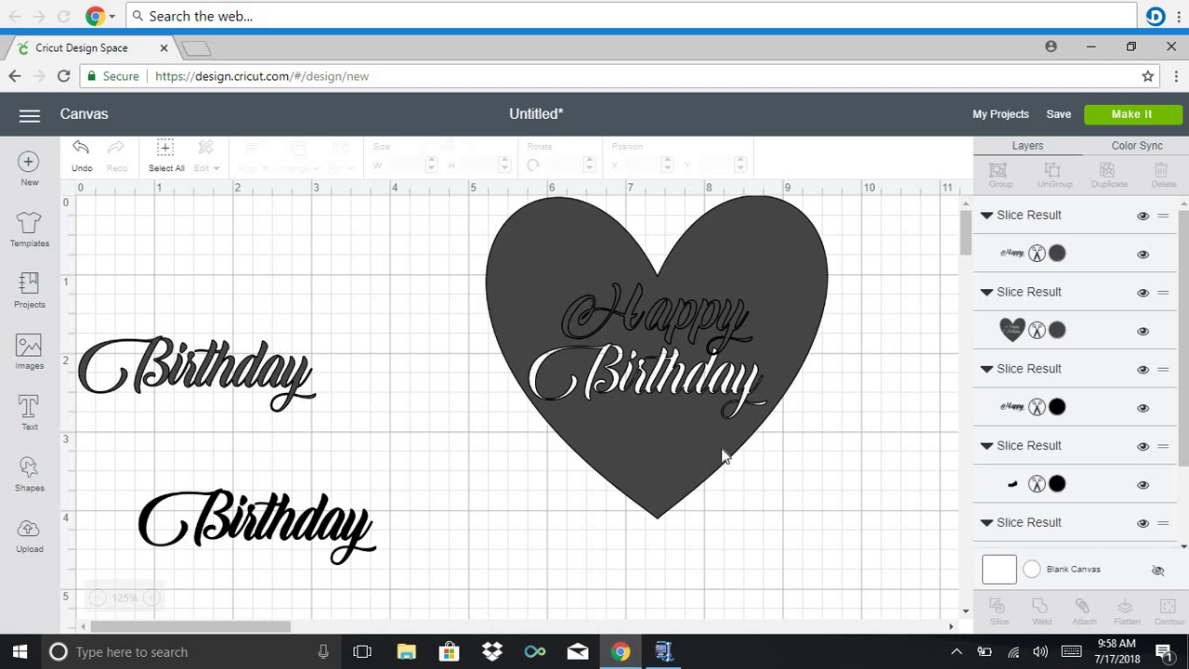
left_click_drag(651, 323, 309, 270)
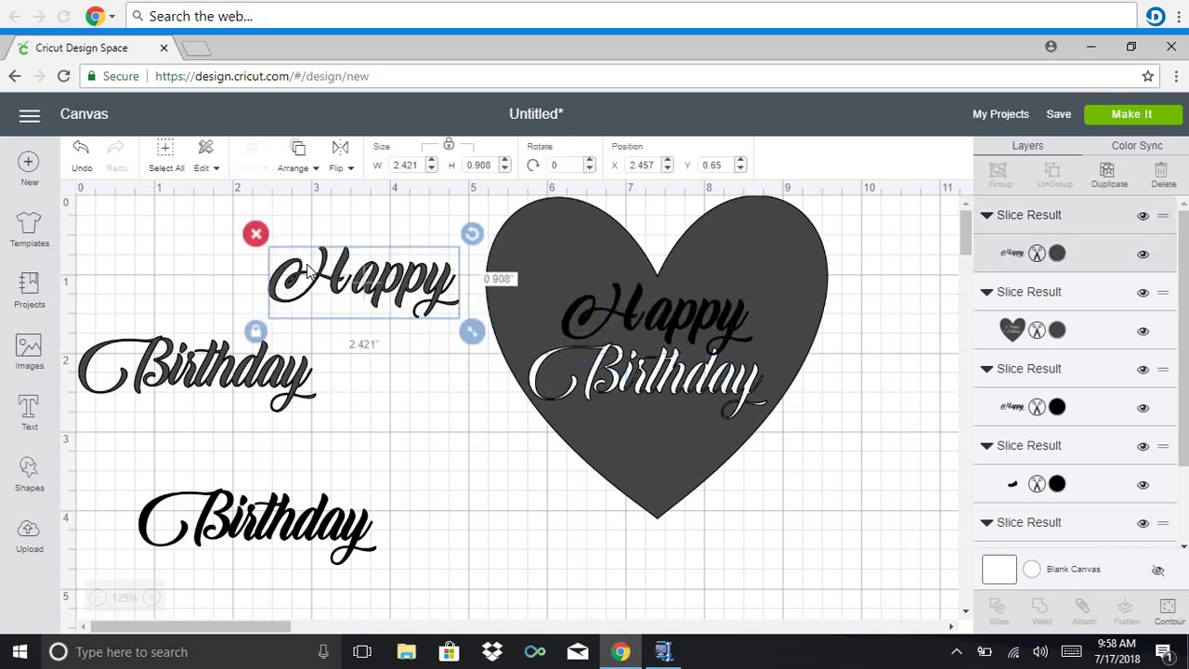
left_click(612, 313)
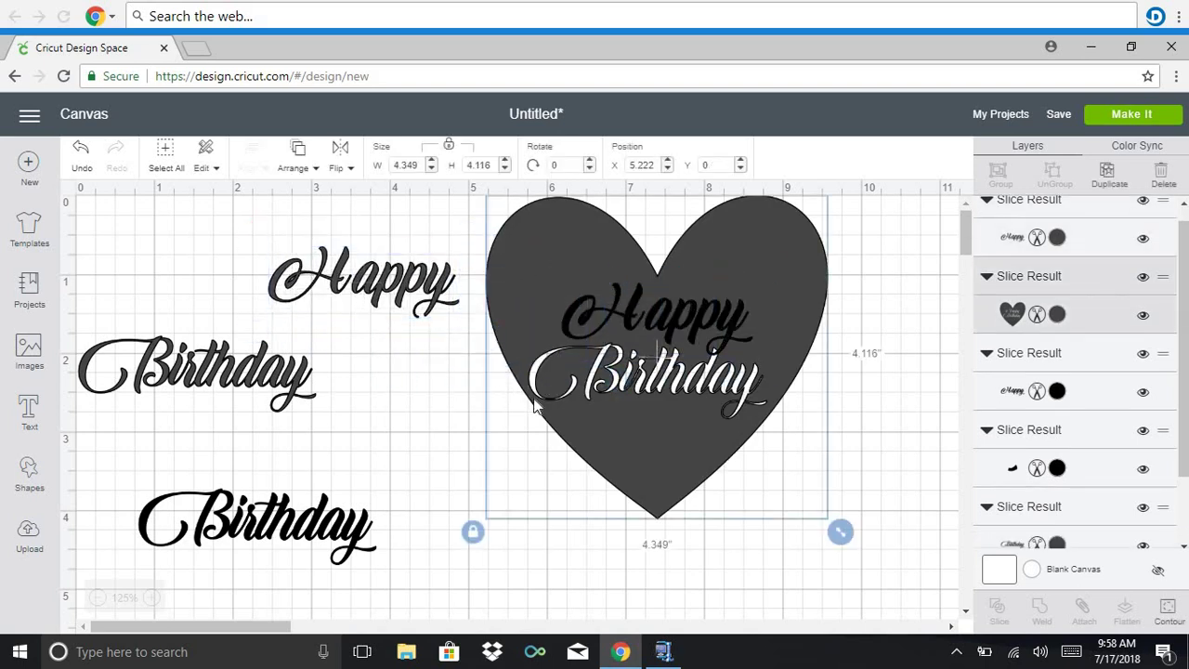
left_click_drag(612, 313, 535, 397)
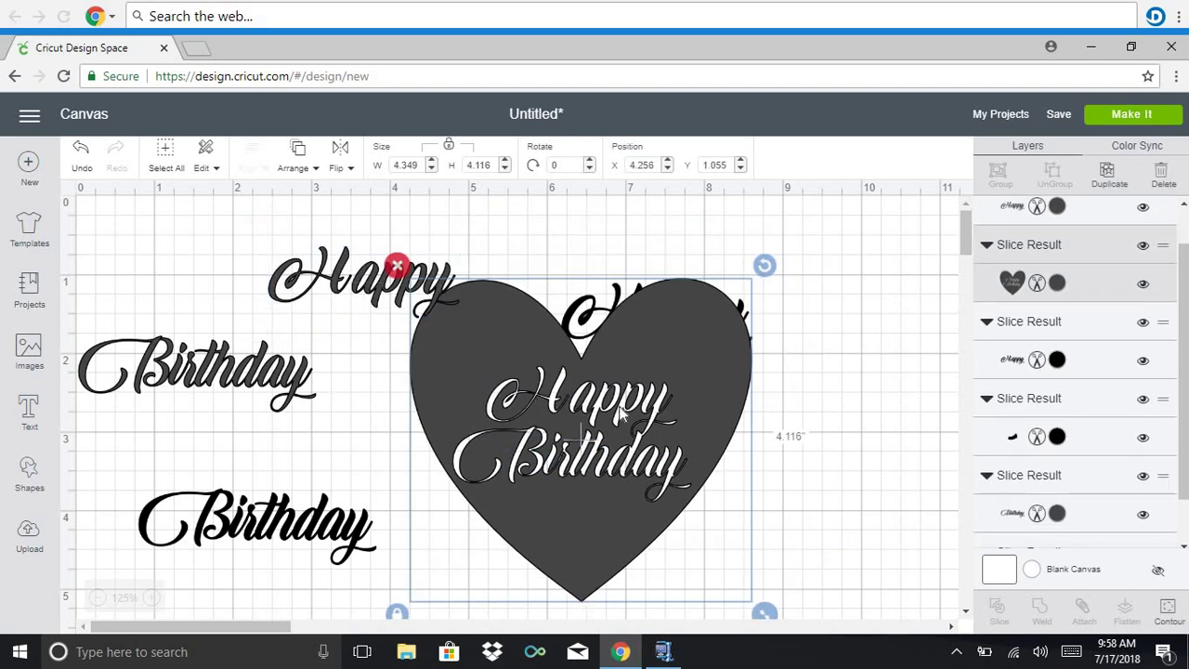
left_click(376, 288)
left_click(256, 234)
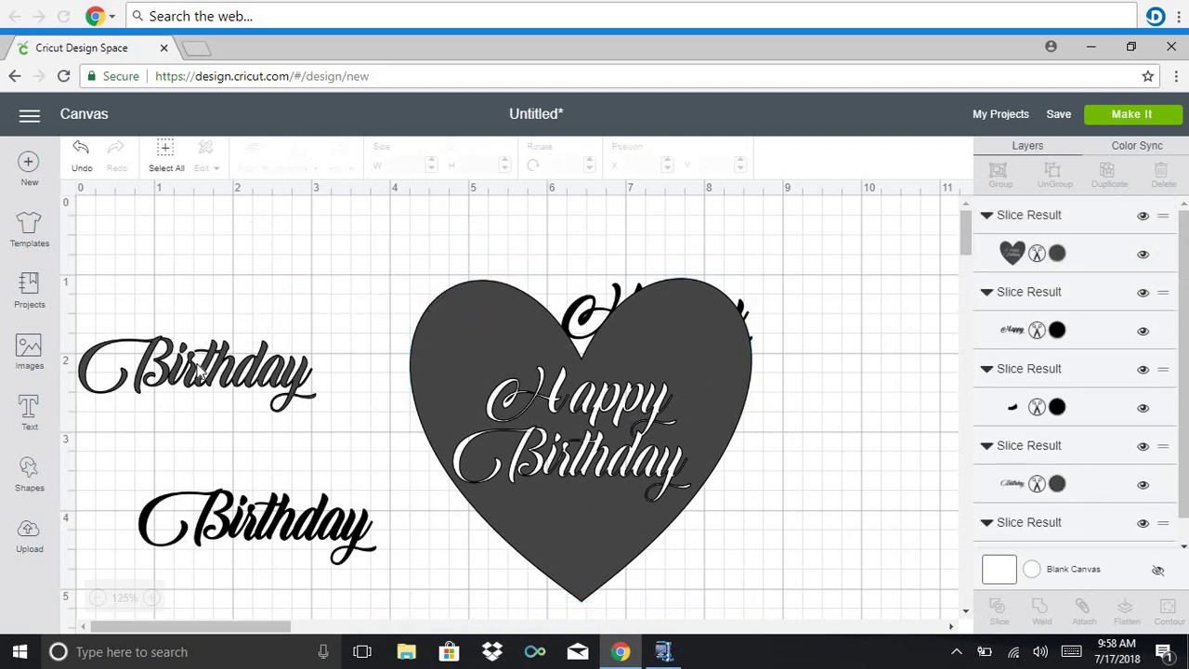
left_click(200, 371)
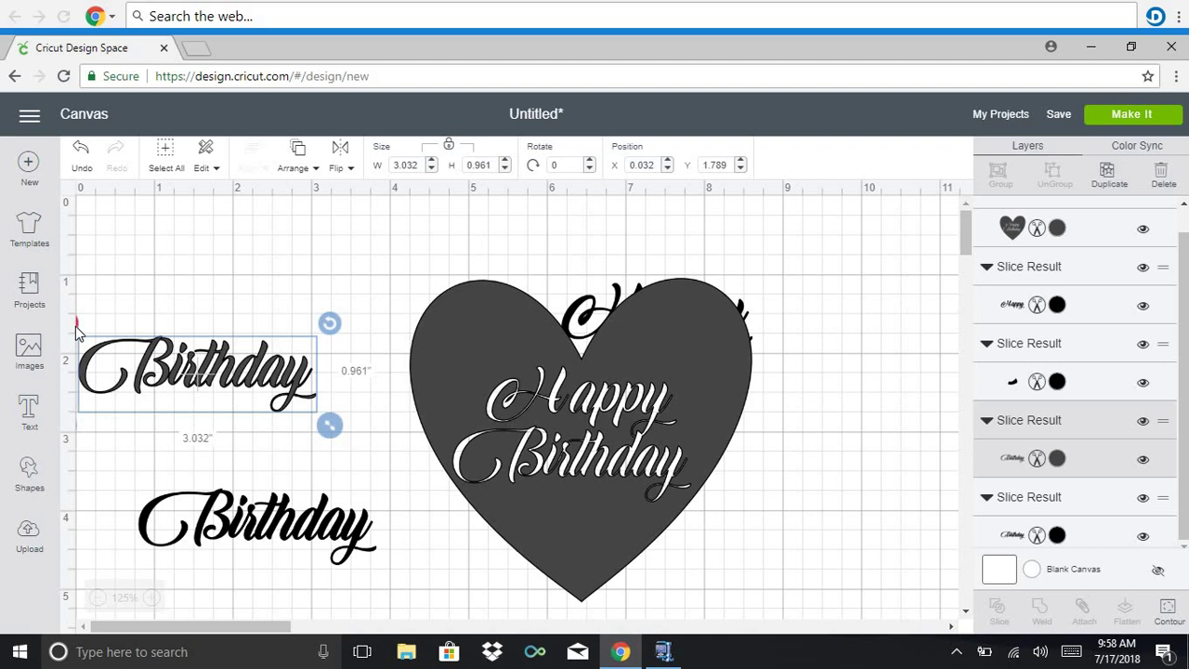
Delete the extra Birthday word and move the remaining Birthday up to the left
left_click_drag(131, 358, 175, 354)
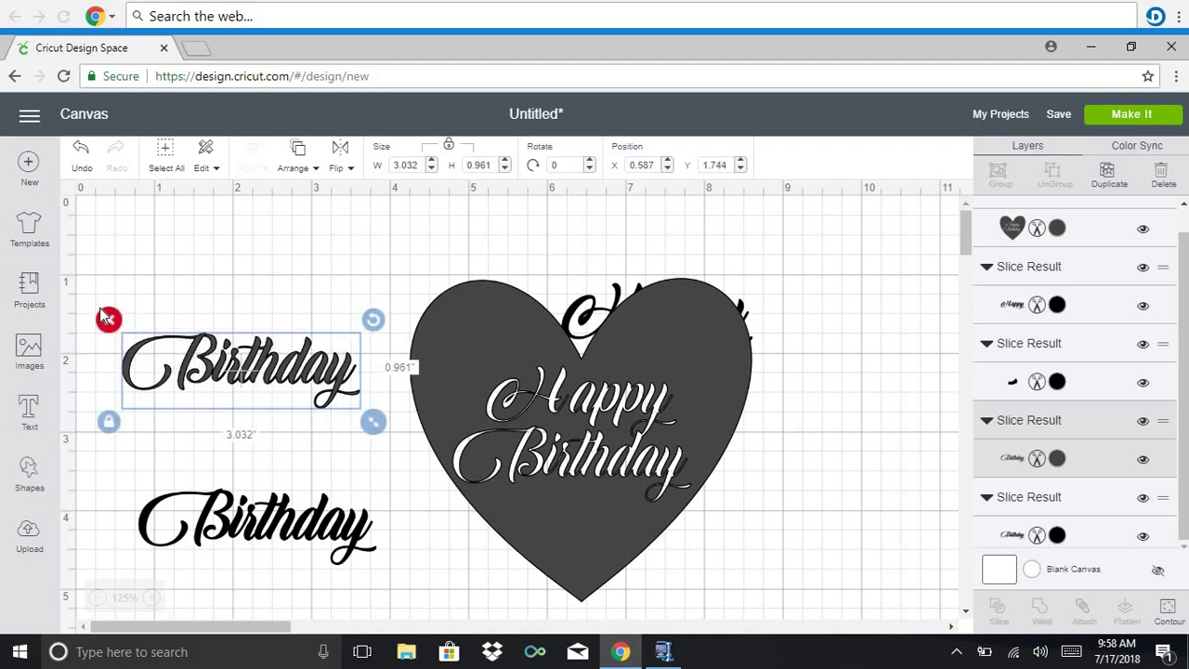
left_click(105, 316)
left_click_drag(240, 502, 225, 349)
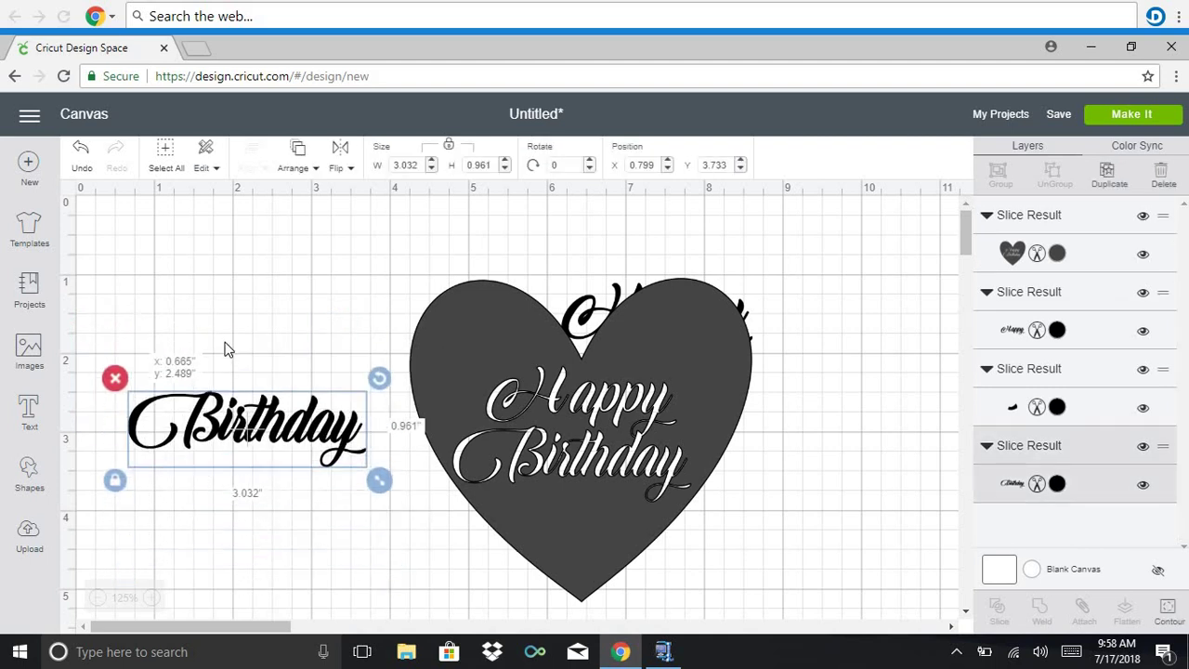
Move the black Happy left, place the heart to its right, and open the Make It preview
left_click_drag(592, 312, 449, 235)
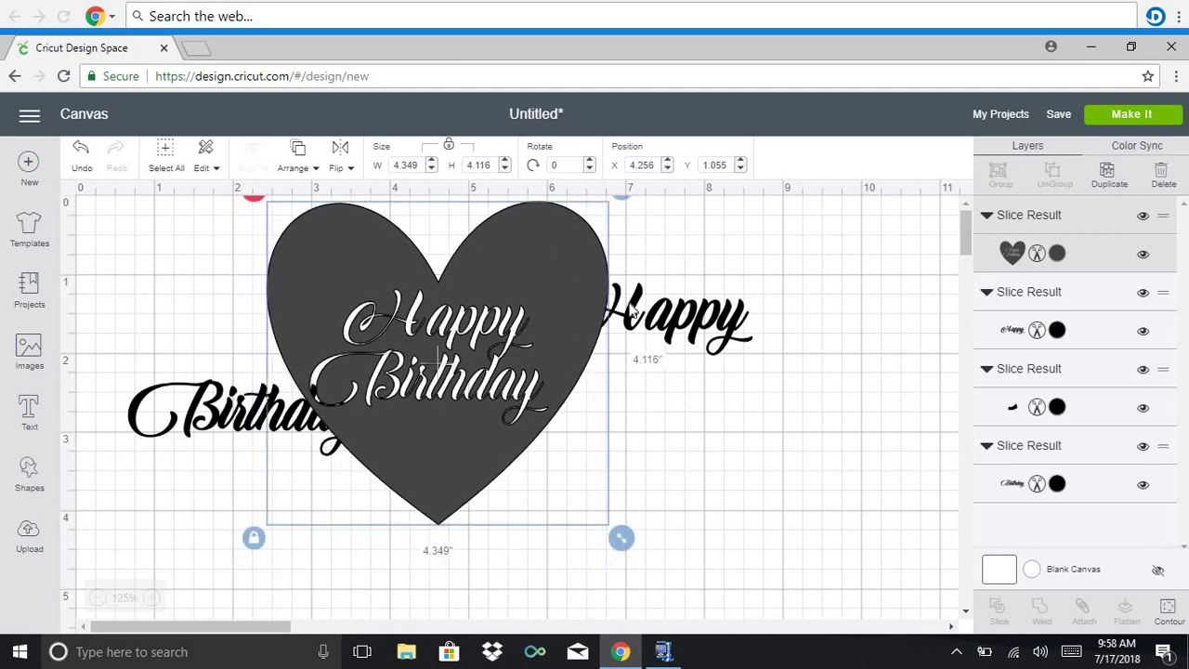
left_click_drag(634, 313, 446, 262)
left_click(650, 244)
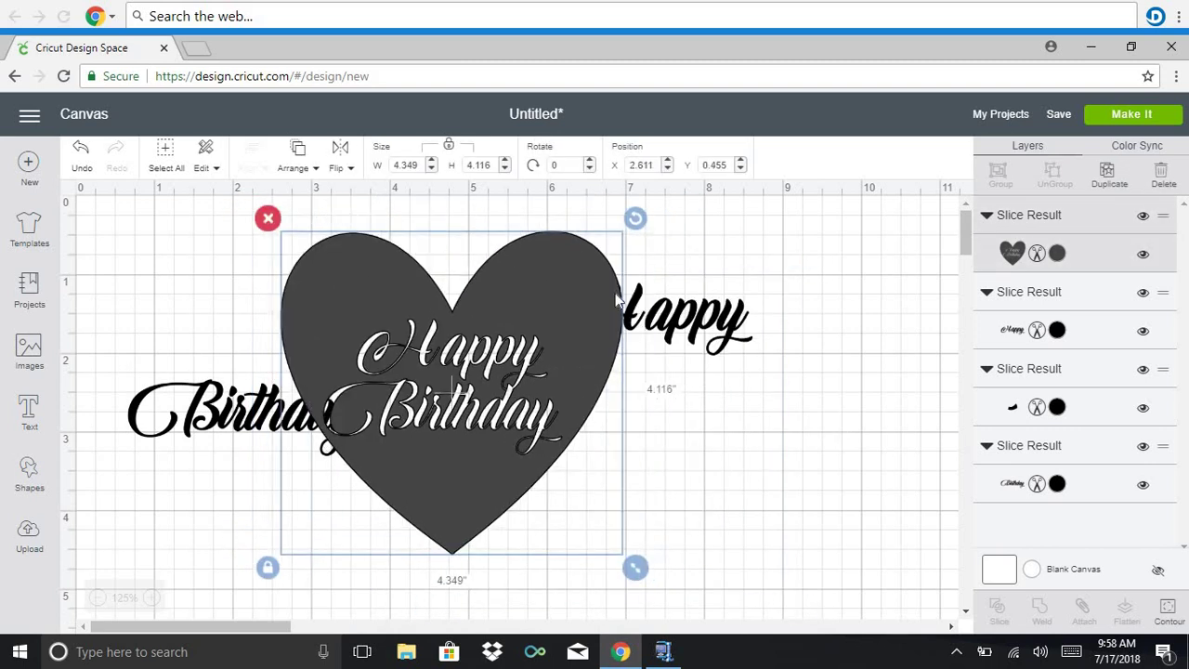
left_click_drag(697, 321, 221, 341)
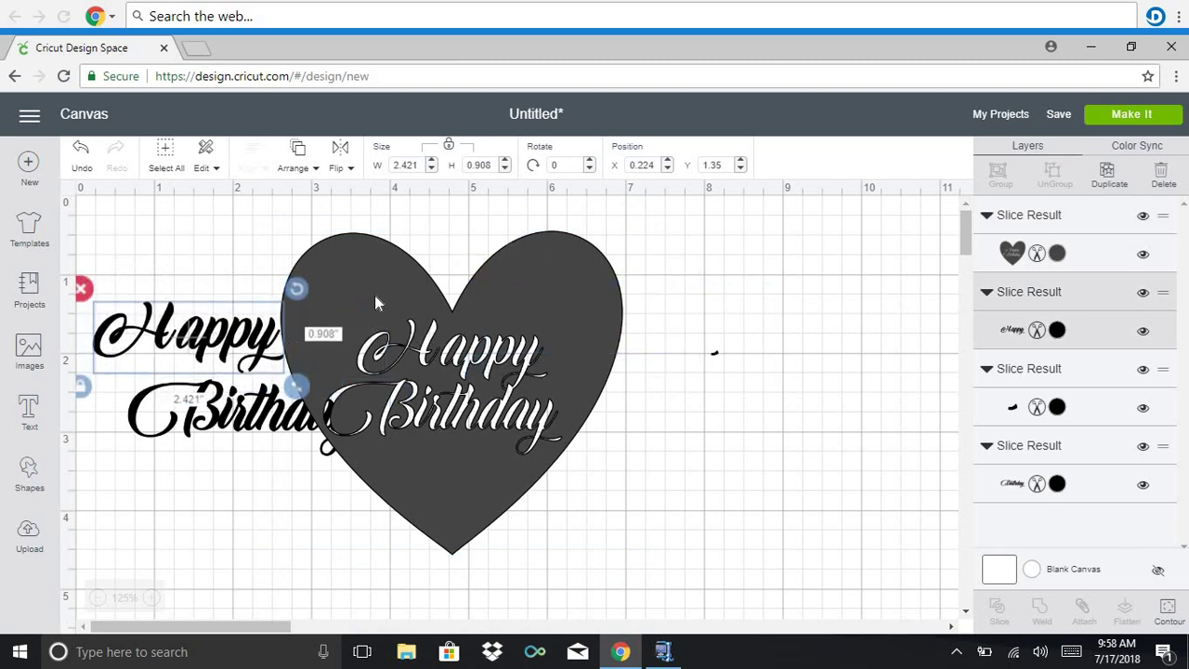
left_click_drag(376, 299, 580, 317)
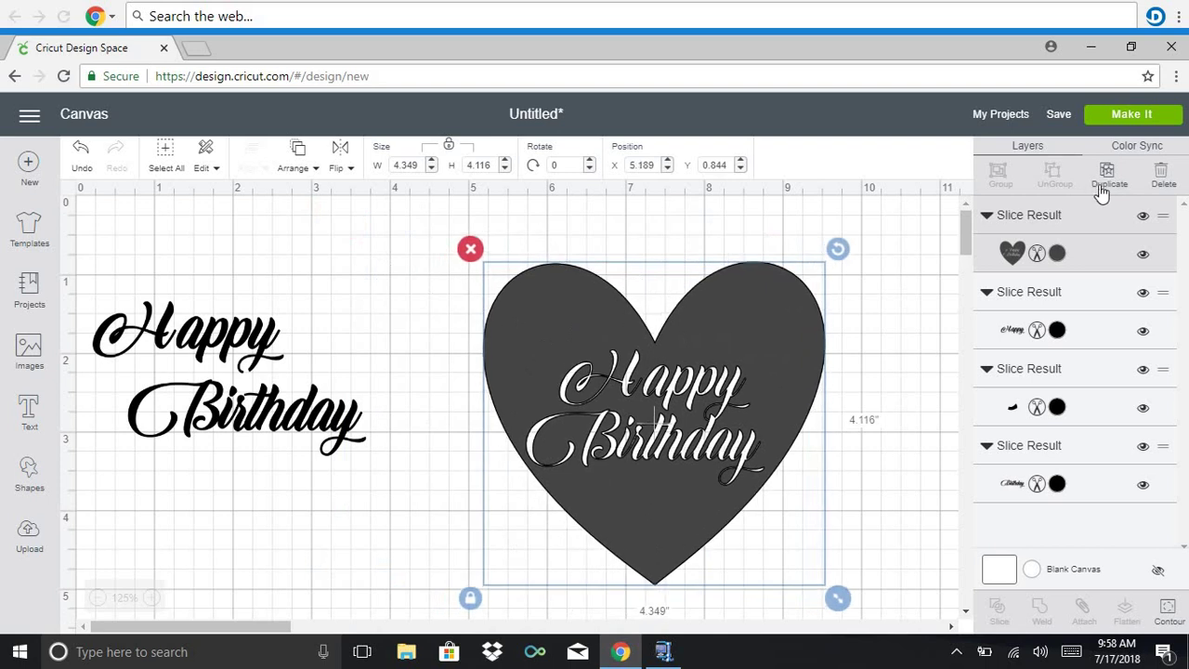
left_click(1130, 116)
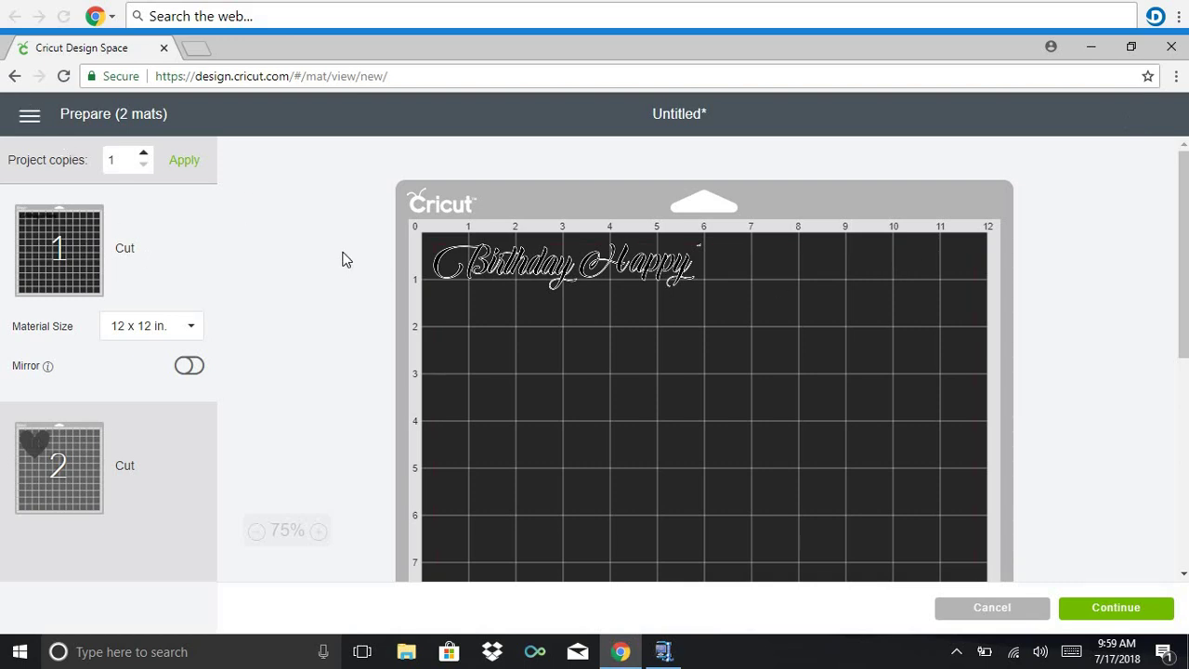
Hide the loose Happy and Birthday layers, then preview the heart alone on mat 2
left_click(960, 613)
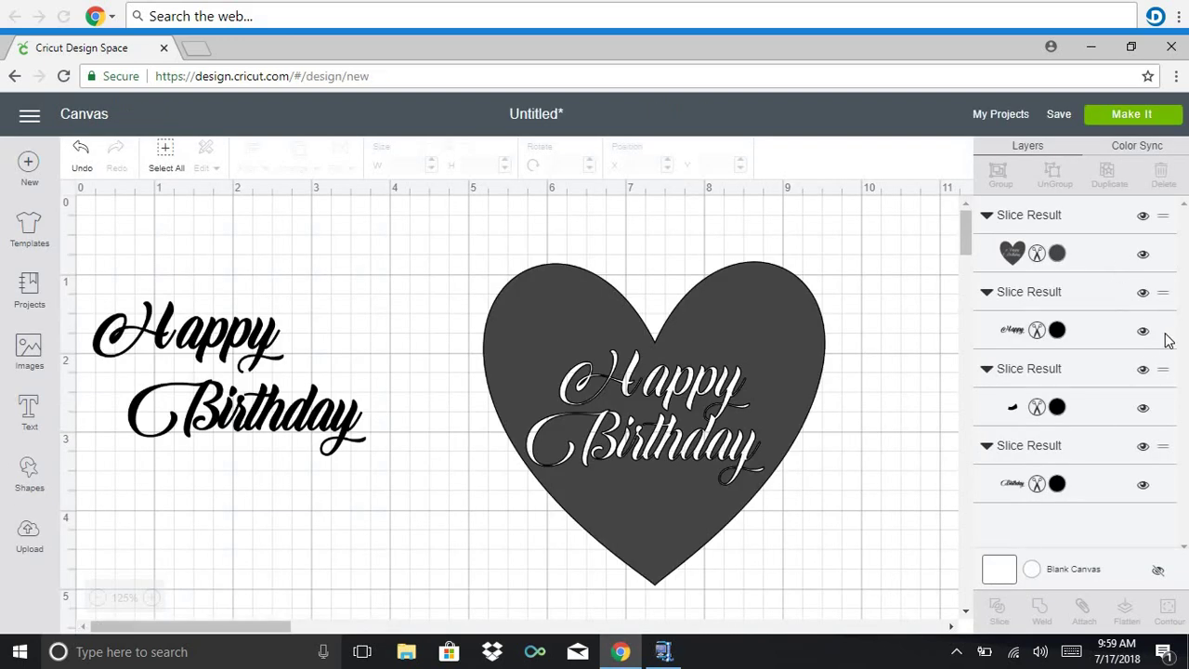
left_click(1143, 330)
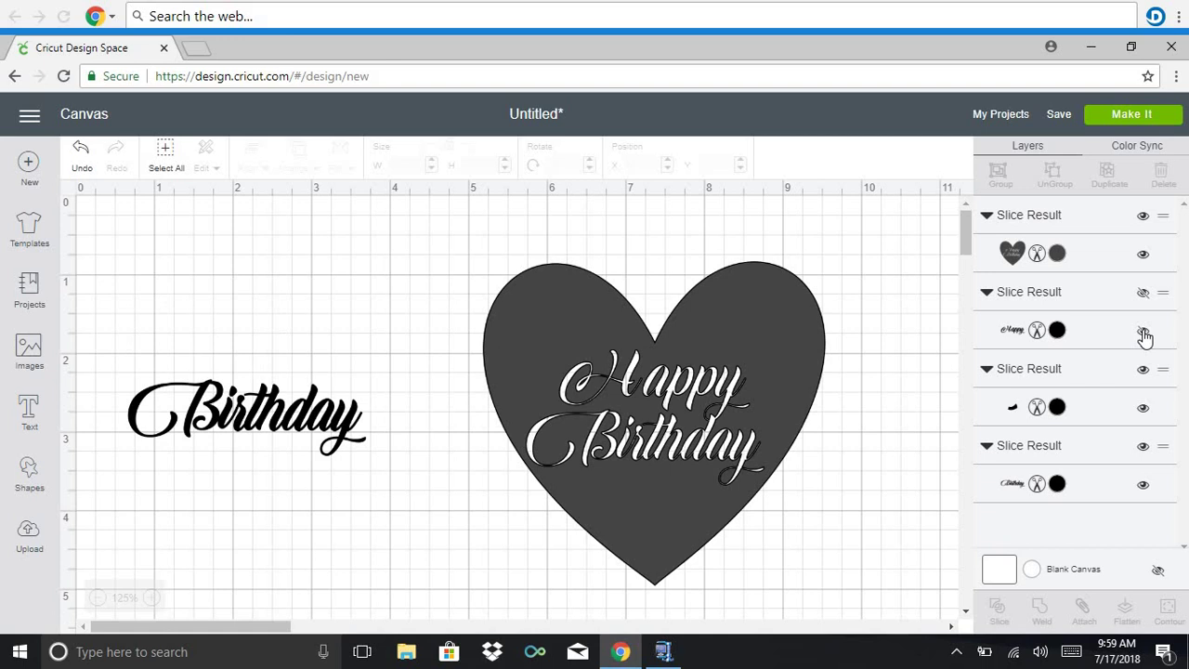
left_click(1144, 487)
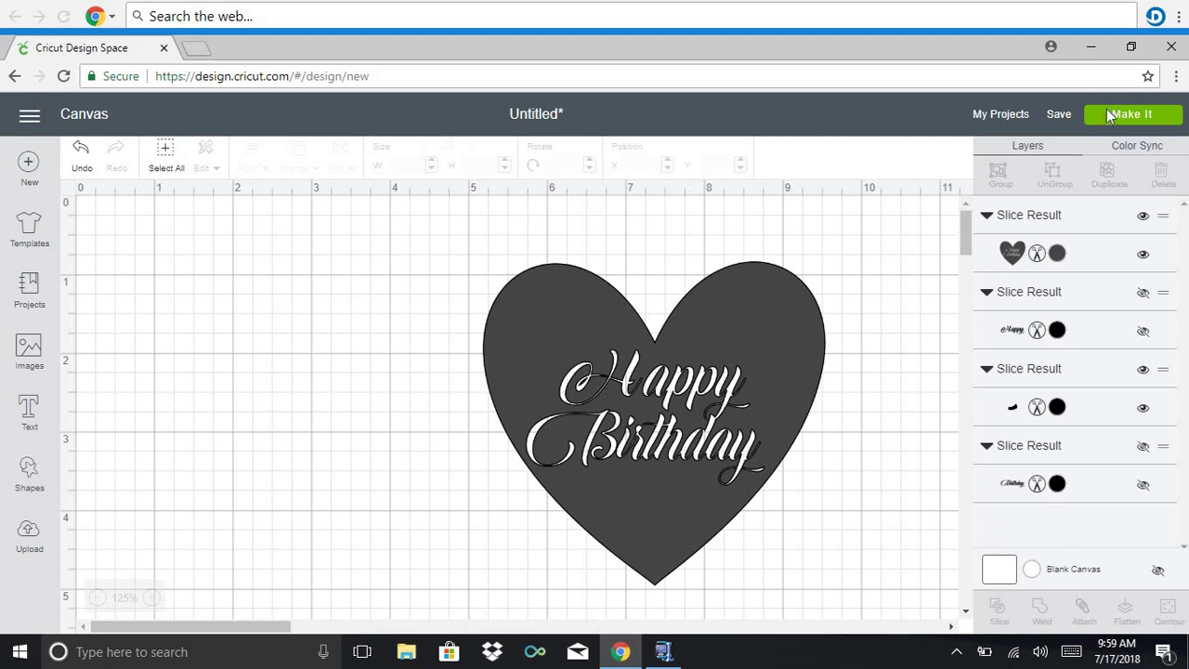
left_click(1149, 115)
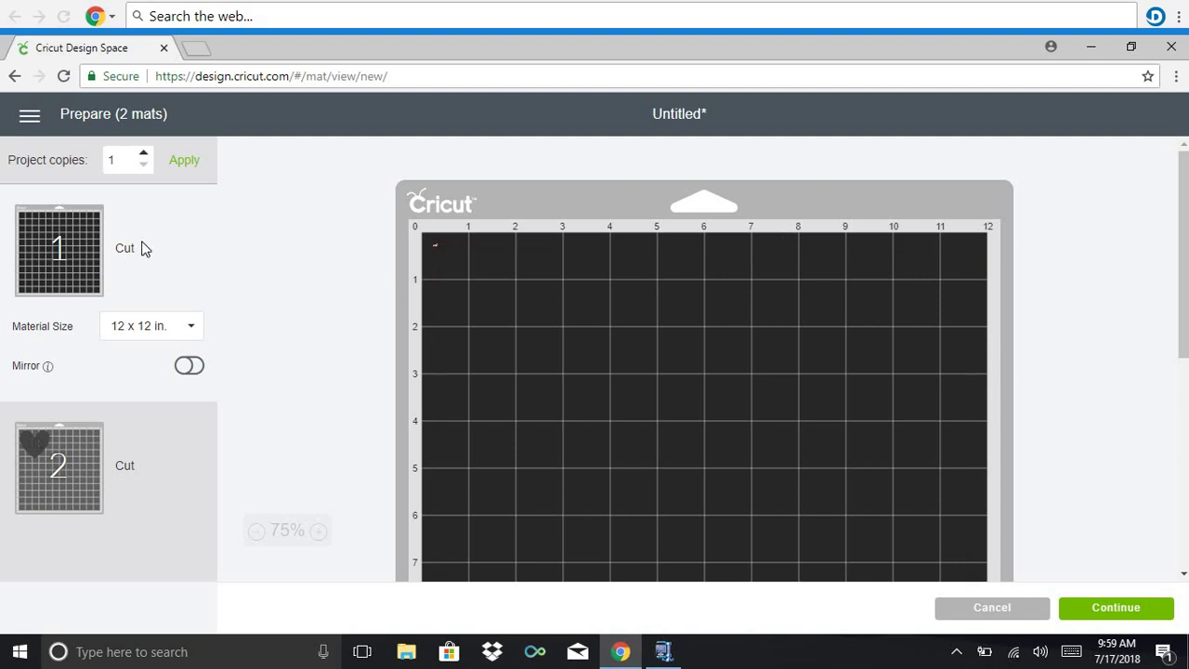
left_click(86, 464)
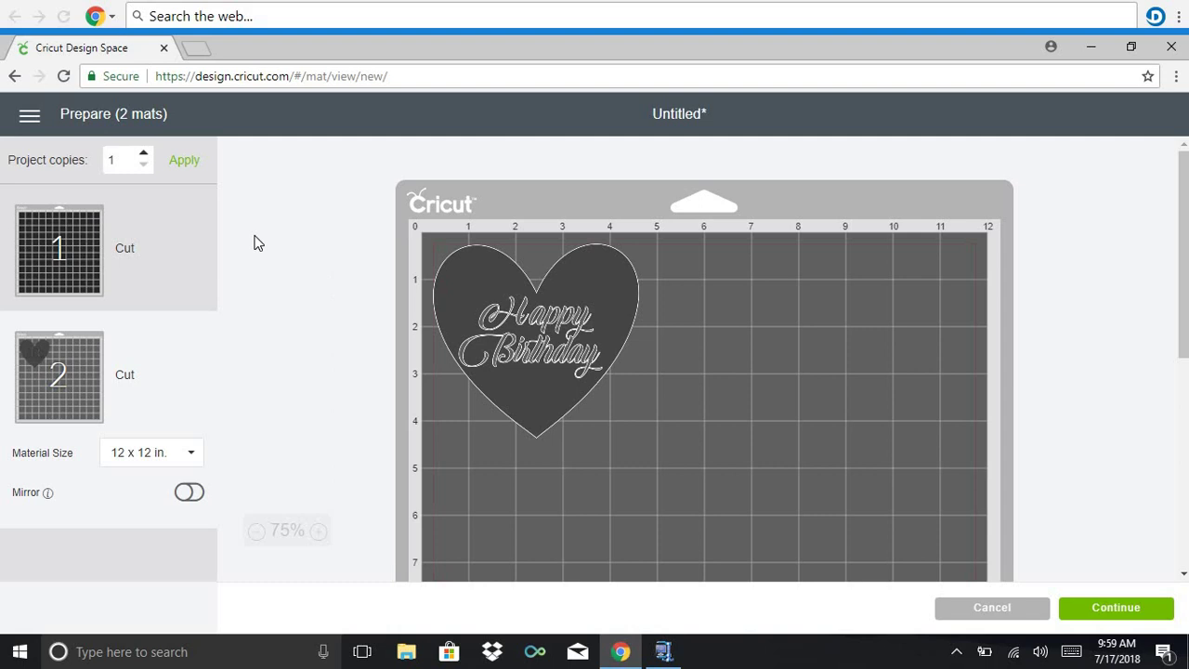
left_click(989, 610)
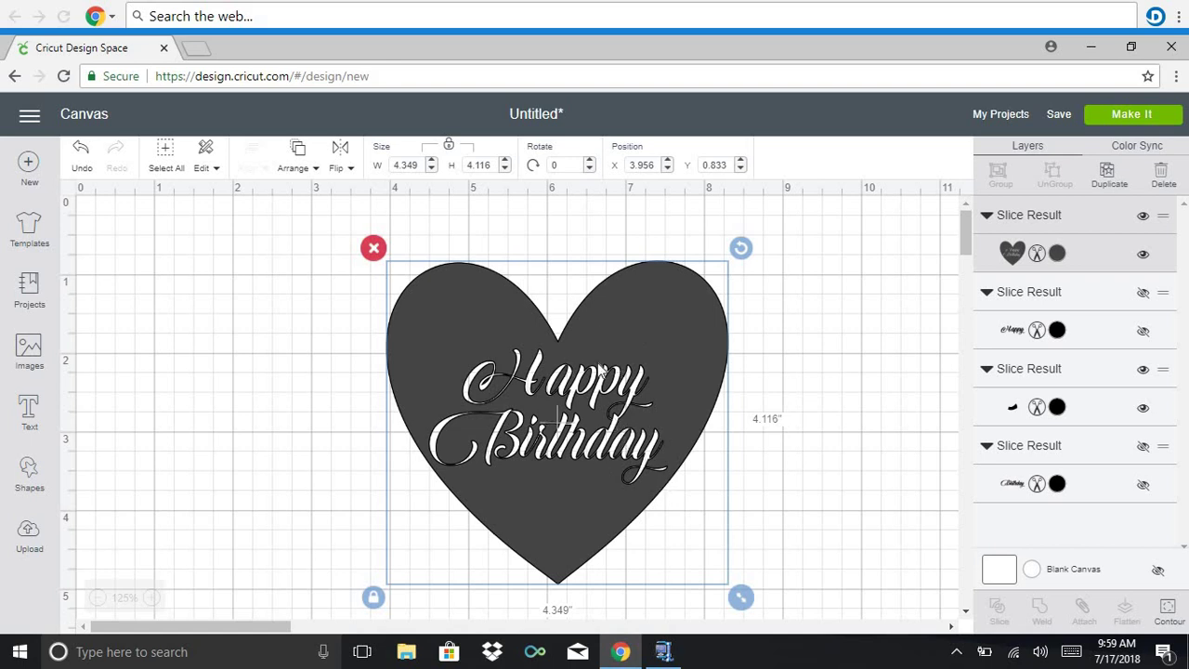
In Hide Contour, switch off the cut lines of the Happy letters and leaf piece
left_click(1169, 616)
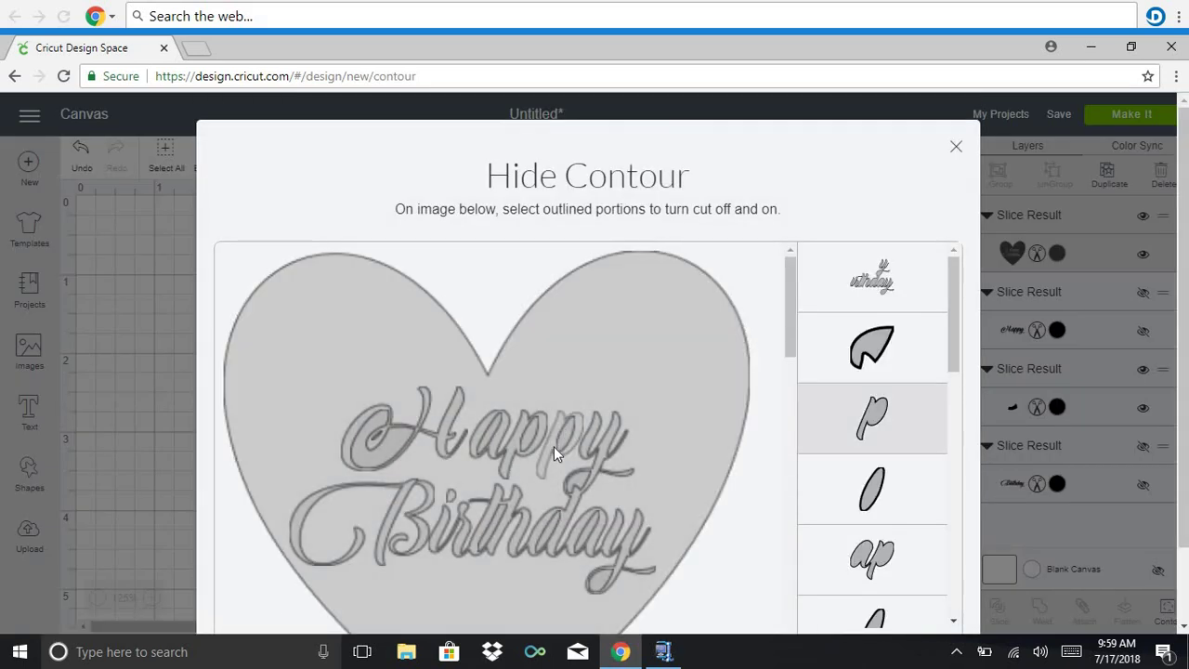
left_click(554, 446)
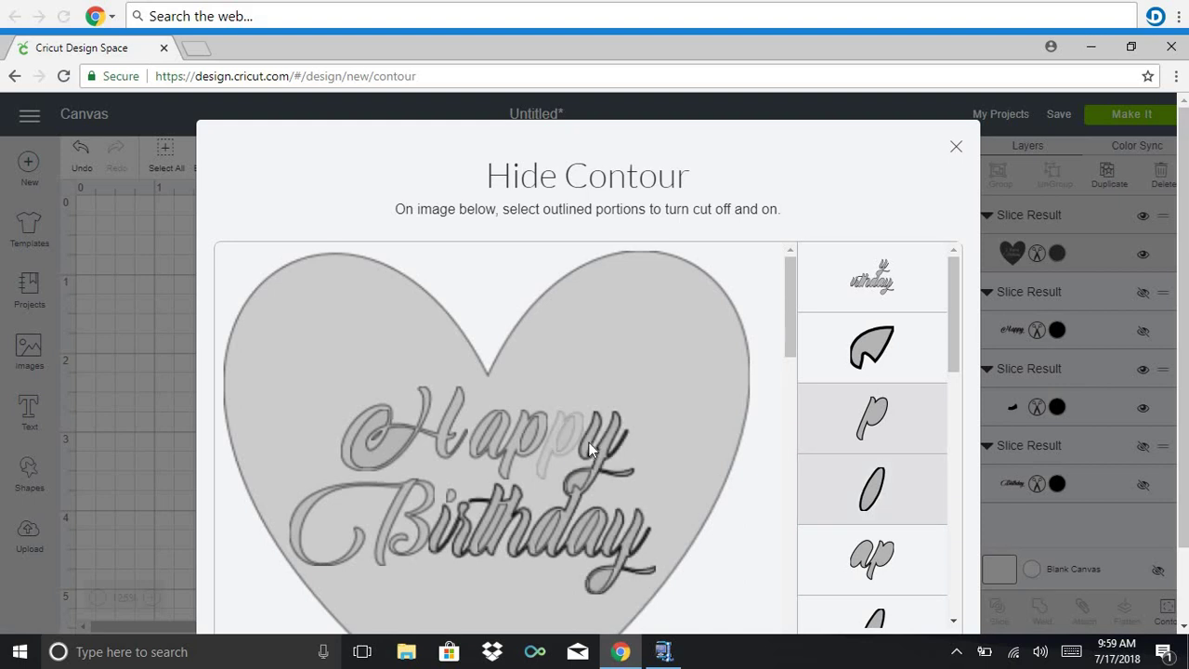
left_click(589, 442)
left_click(576, 482)
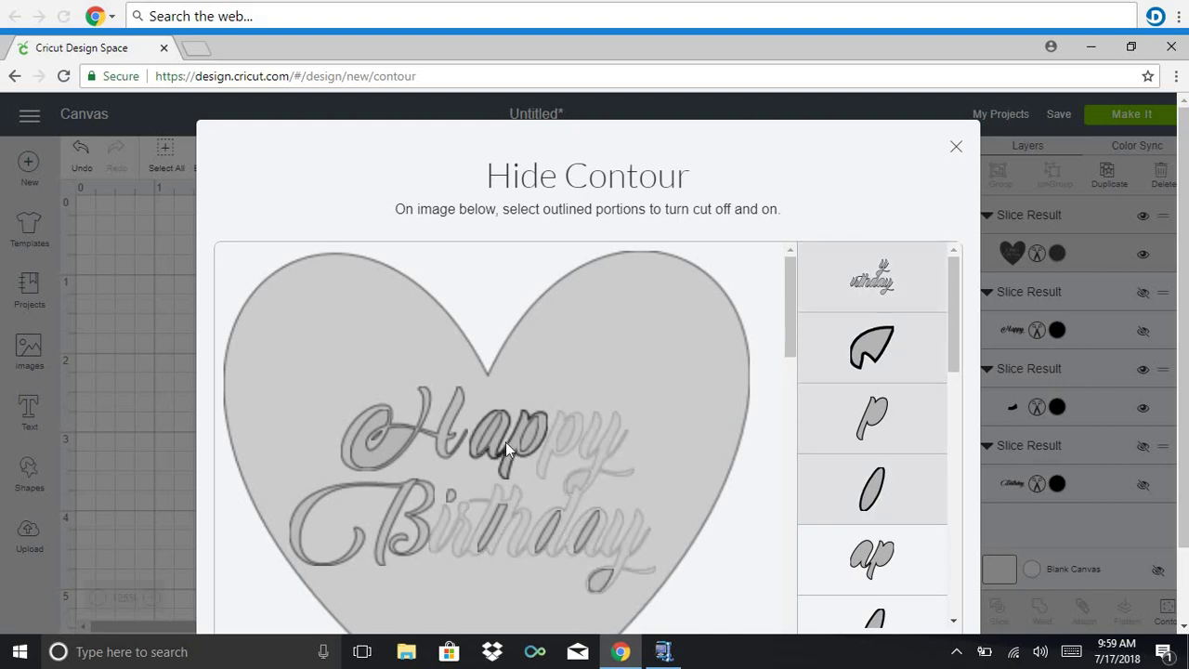
left_click(523, 440)
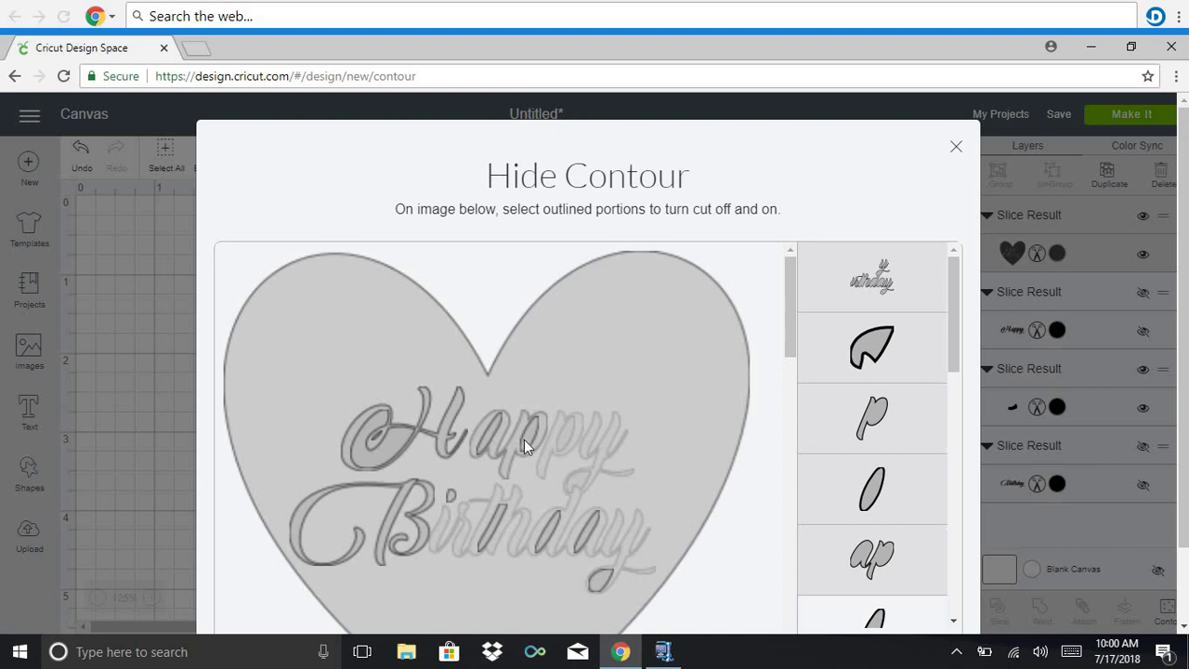
left_click(524, 439)
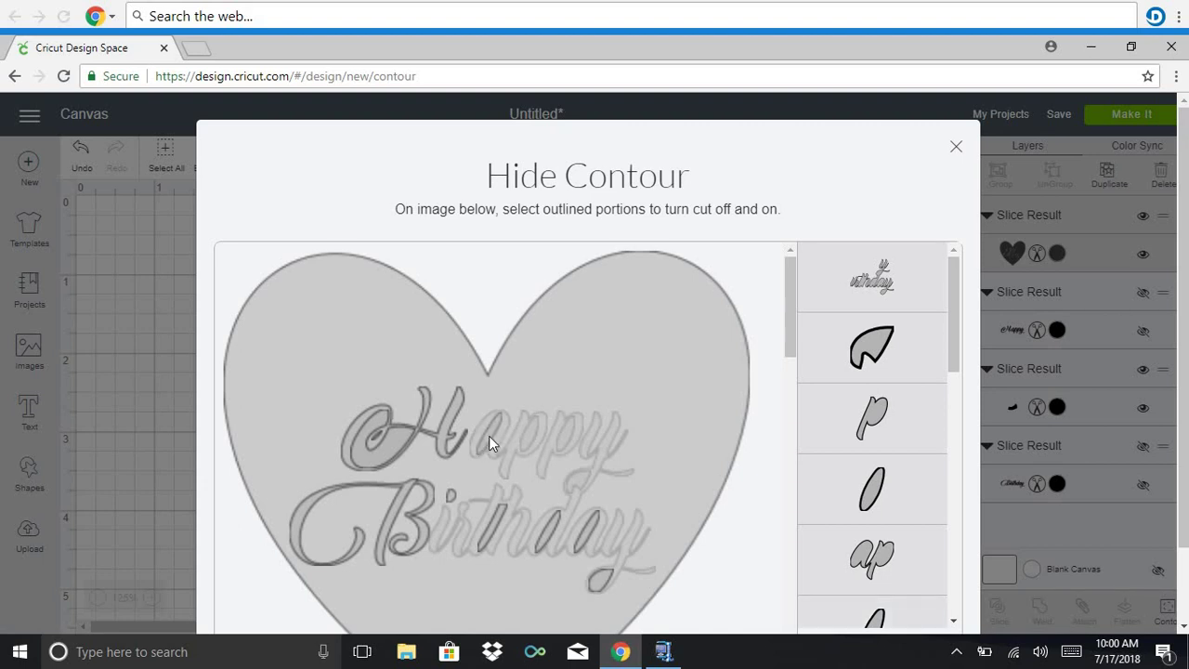
left_click(441, 440)
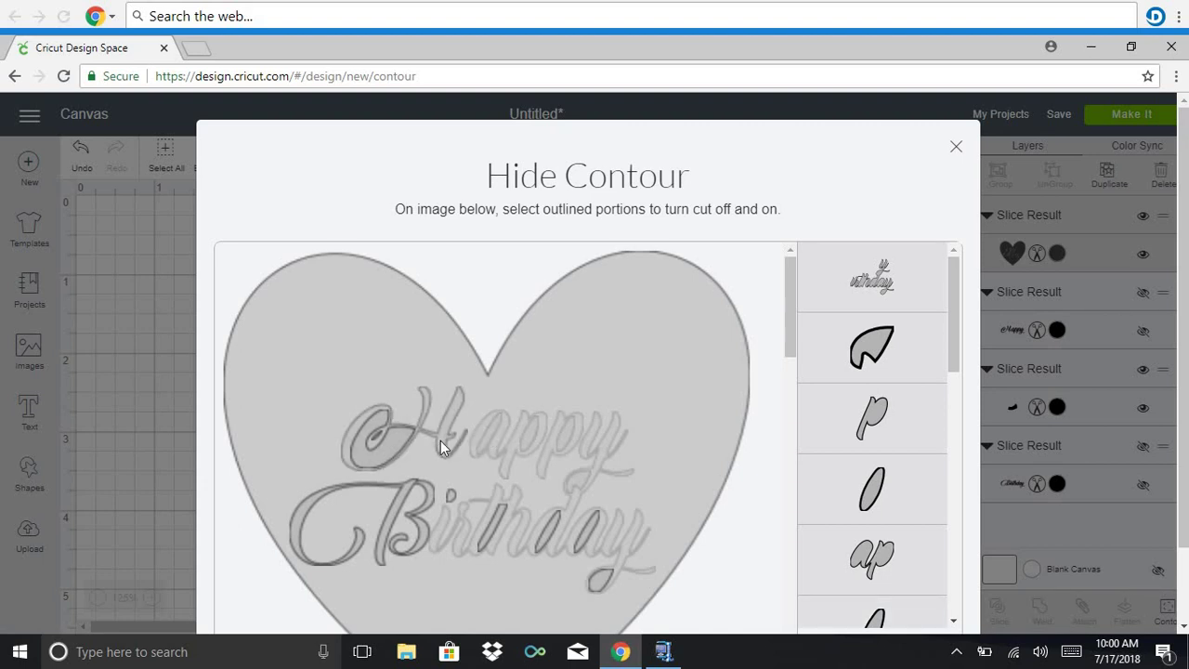
left_click(362, 441)
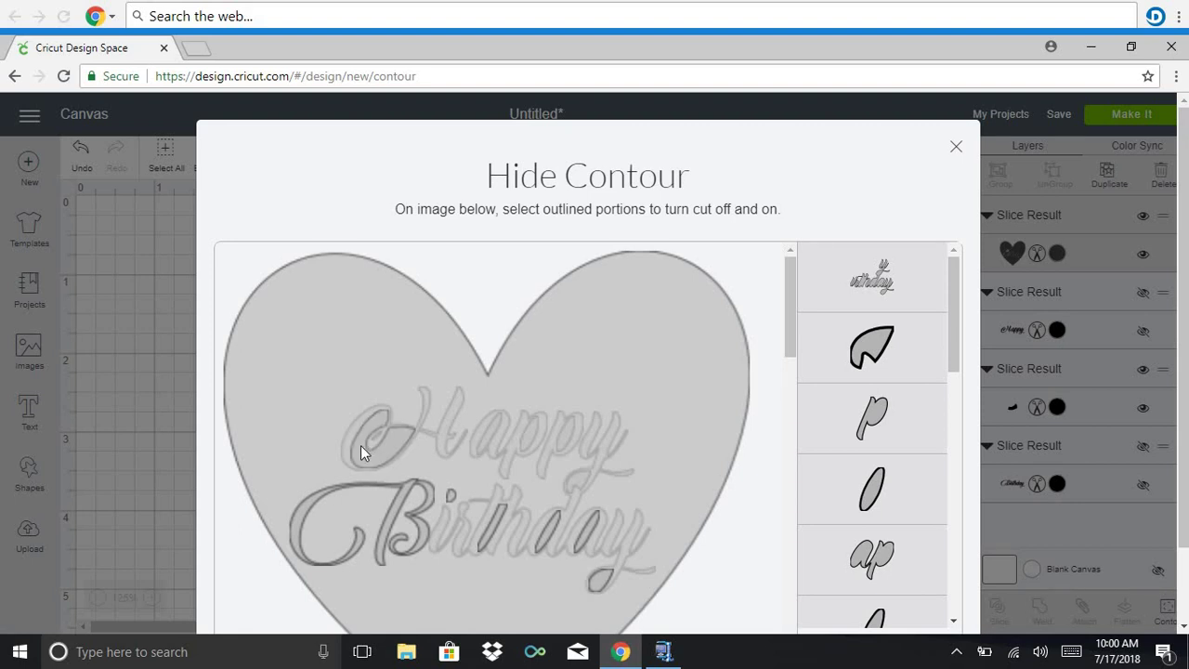
Switch off the Birthday letter contours and inner loops, then close the Hide Contour window
left_click(316, 491)
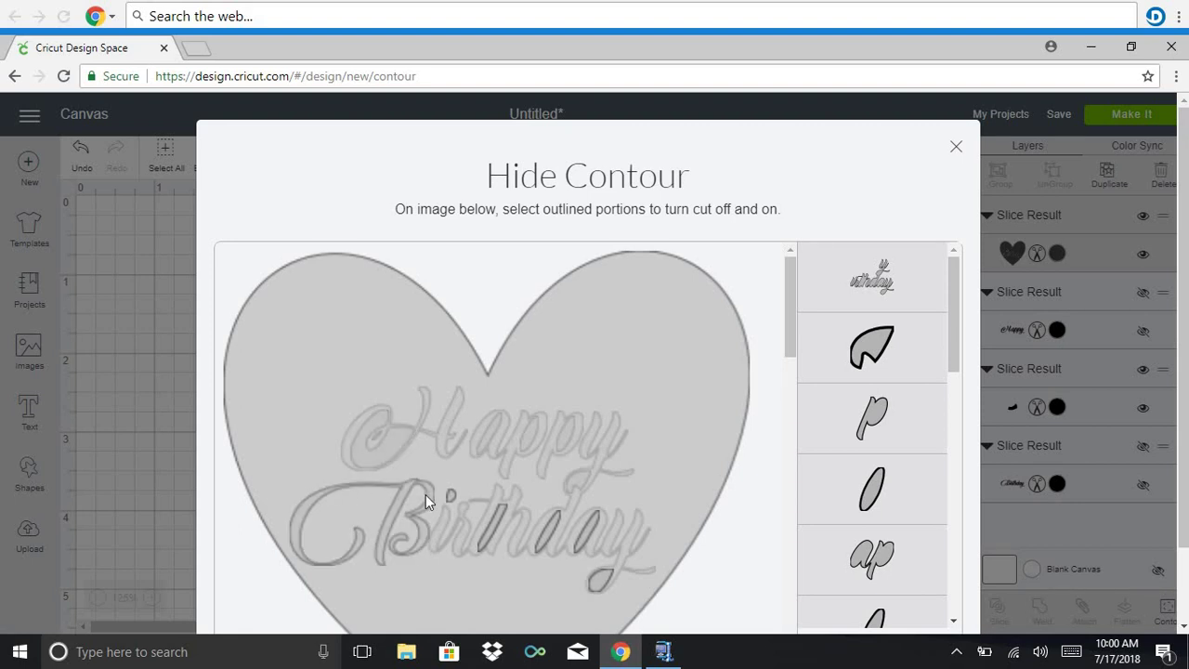
left_click(450, 499)
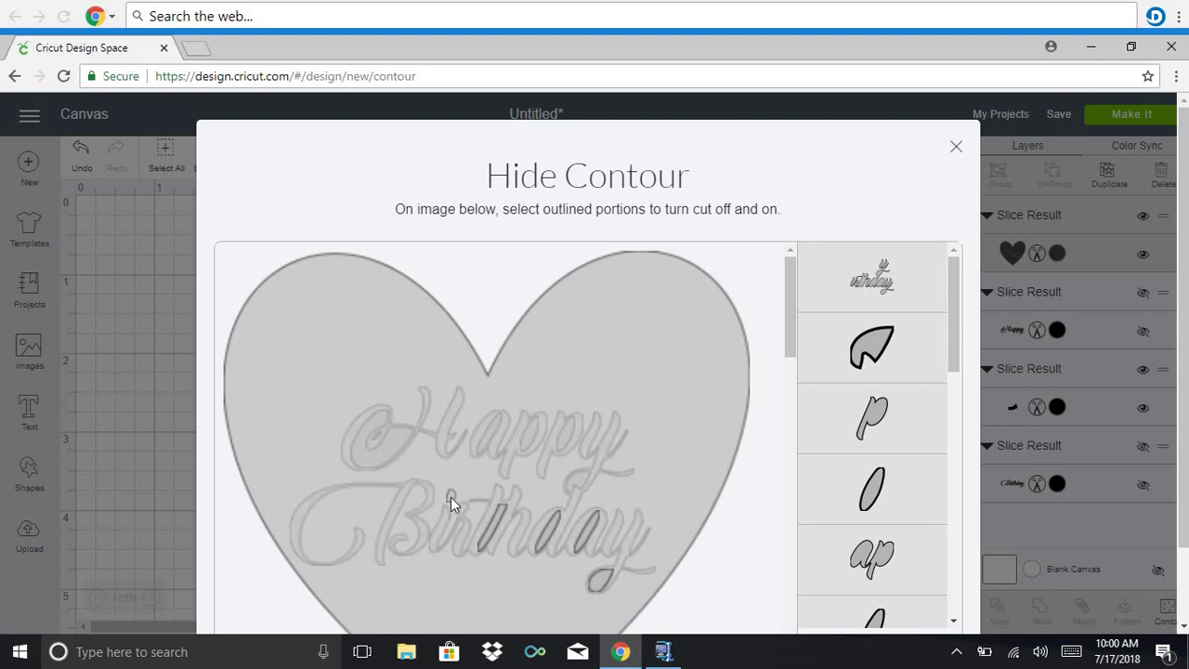
left_click(499, 521)
left_click(556, 527)
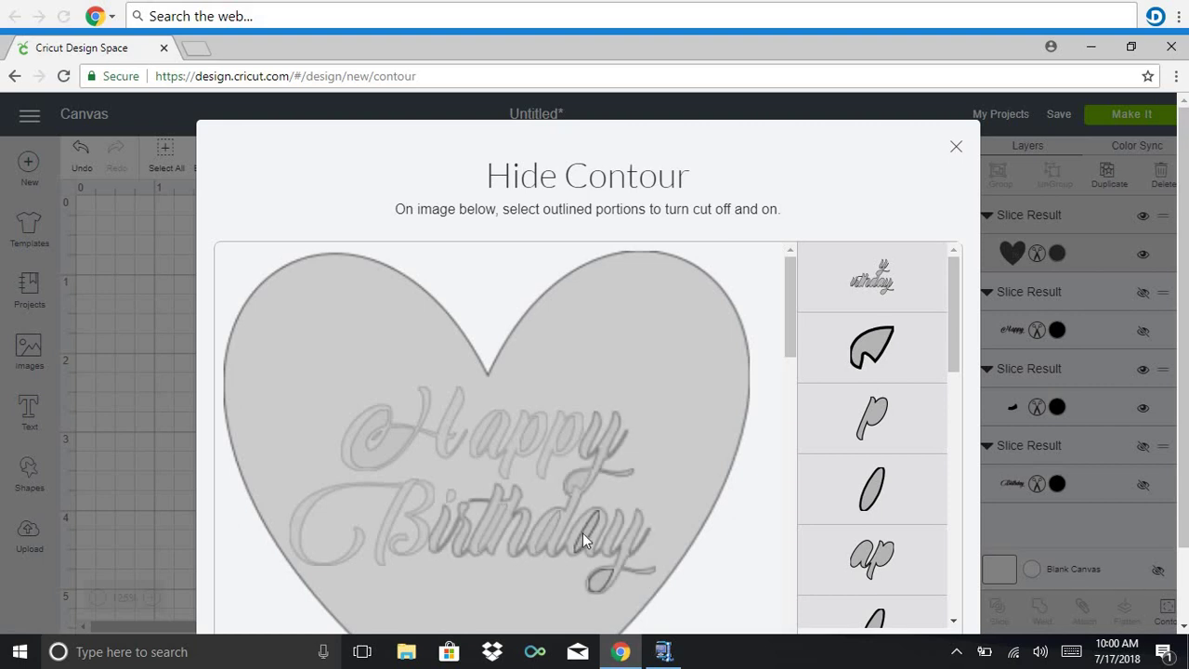
left_click(602, 577)
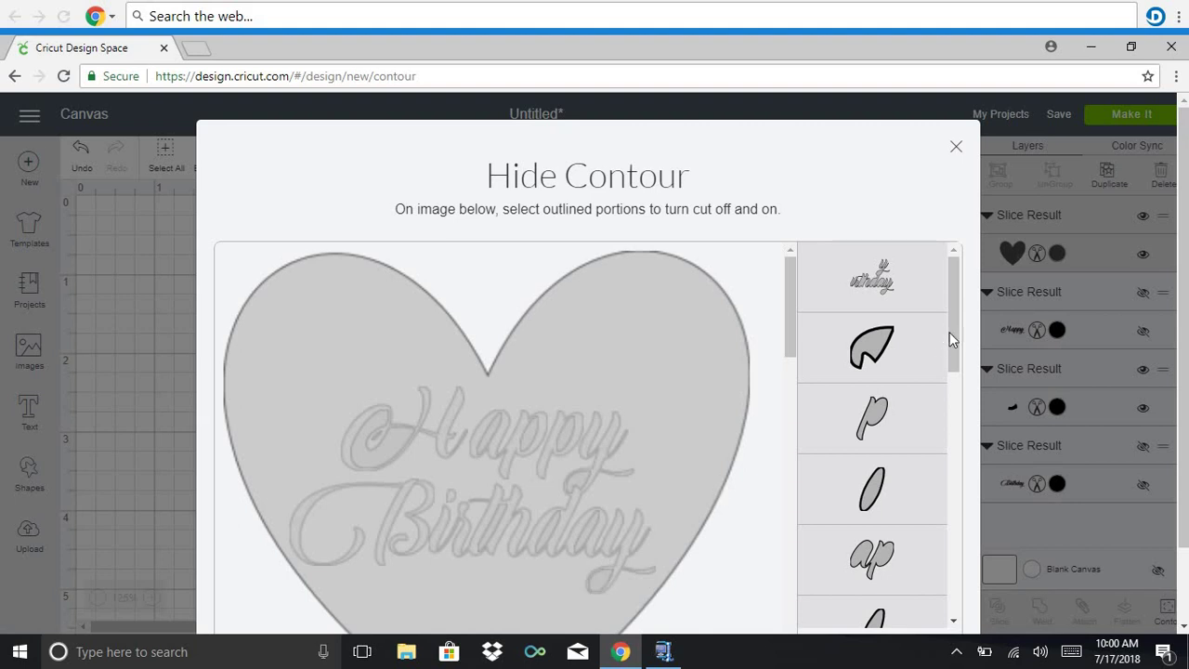
scroll(940, 415, "down", 8)
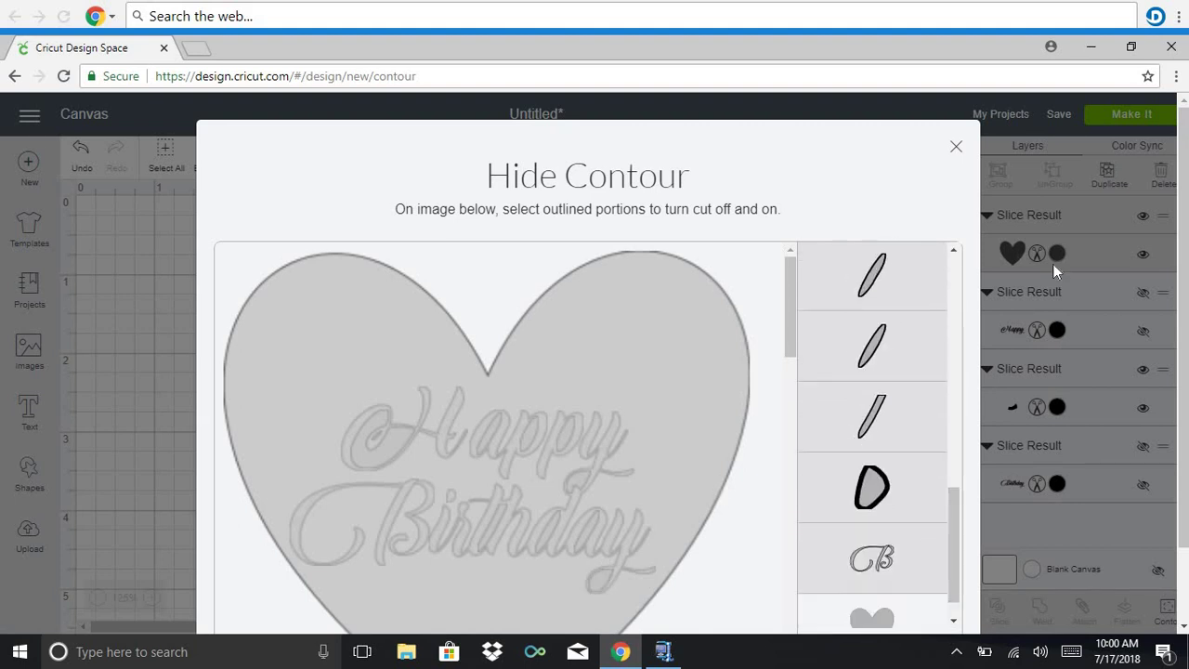
scroll(950, 492, "down", 1)
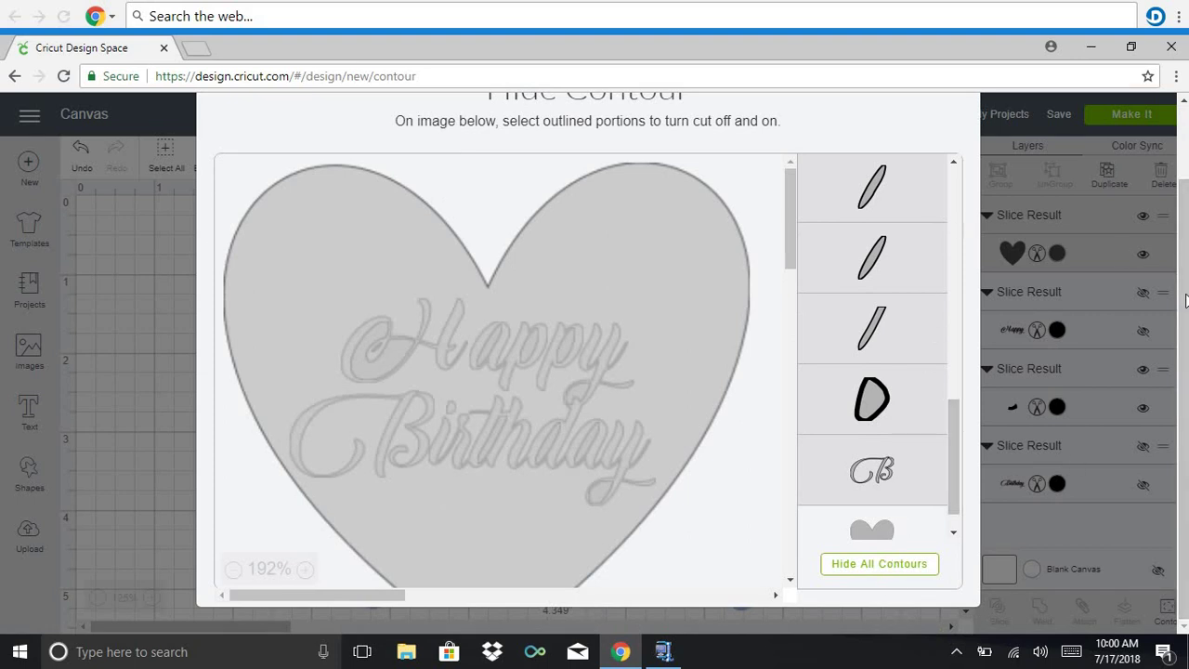
scroll(1182, 325, "up", 1)
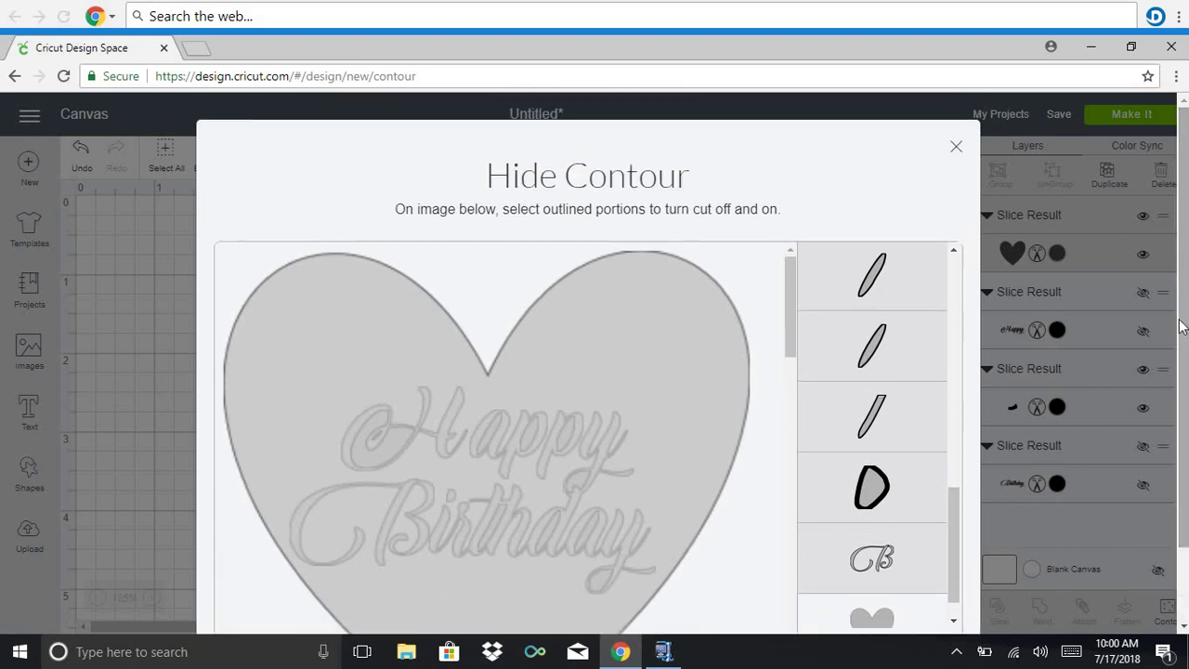
left_click(956, 146)
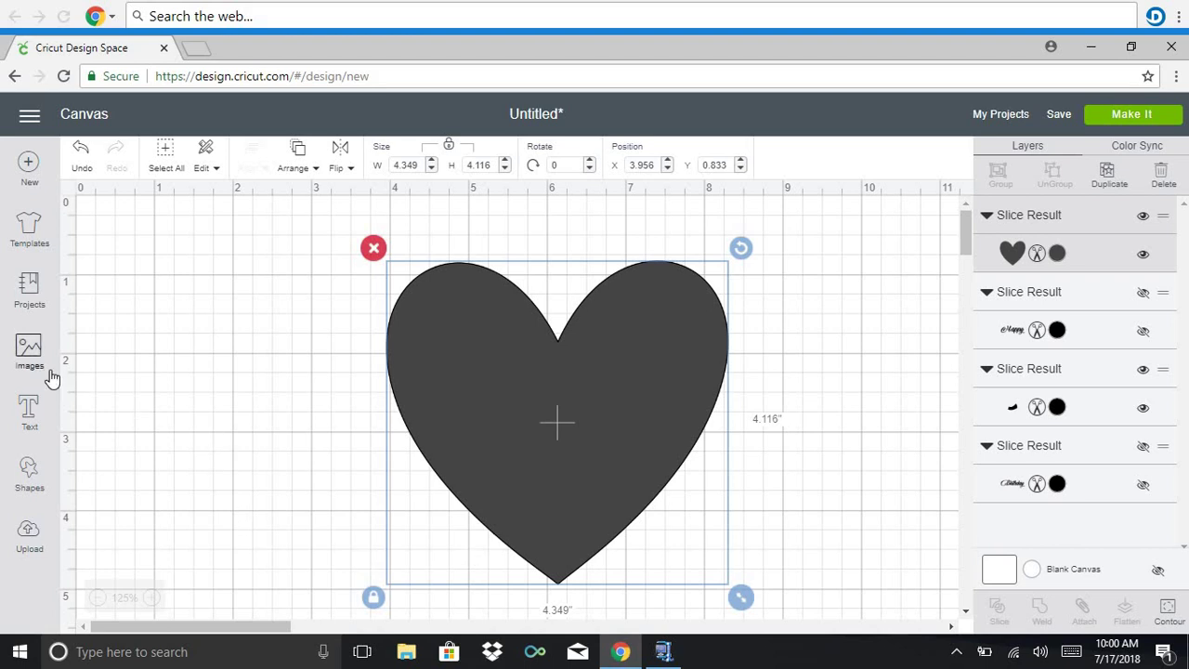
Add a text box reading 'Love' set in the system font French Script MT
left_click(30, 430)
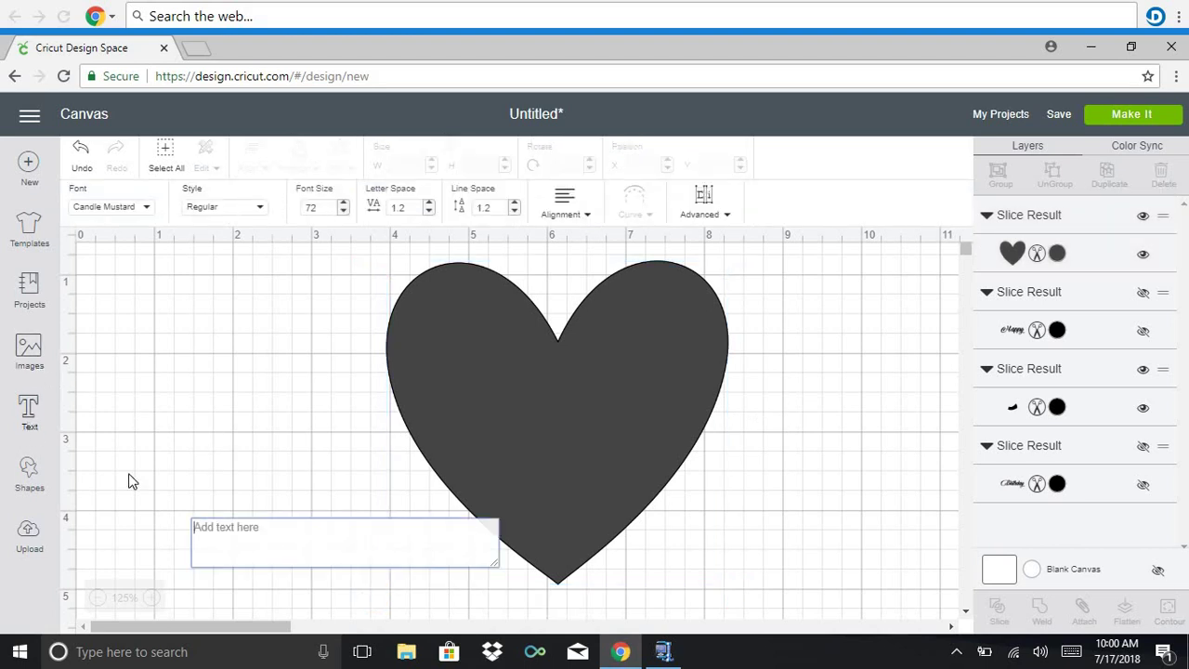
type("Love")
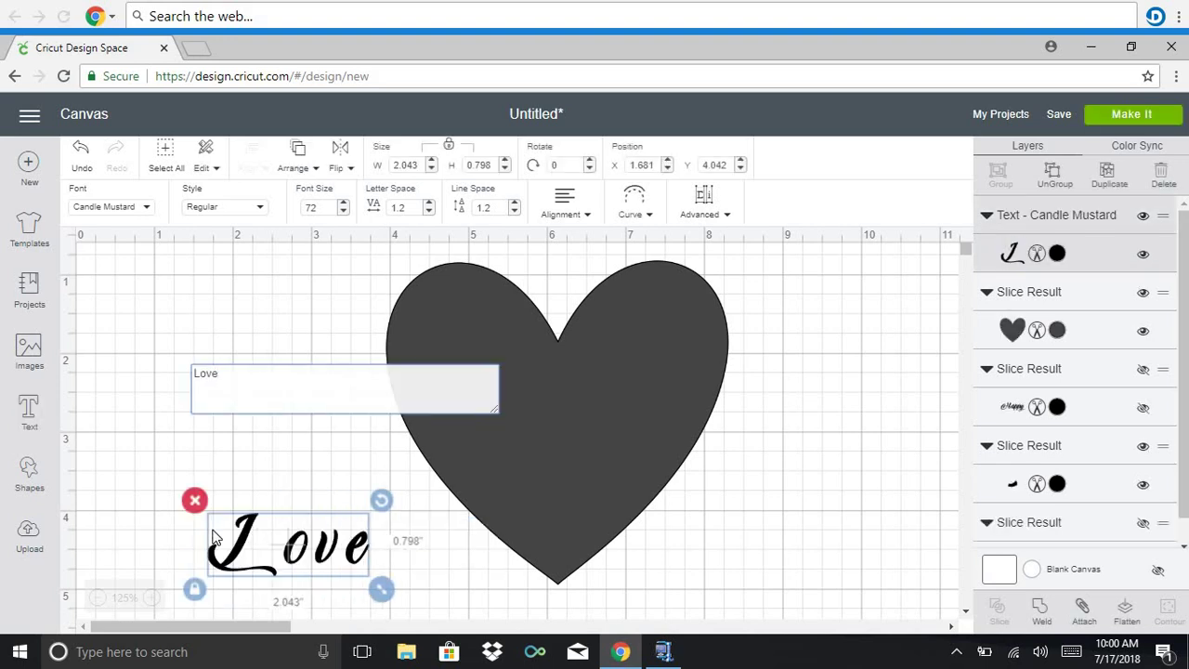
left_click(140, 210)
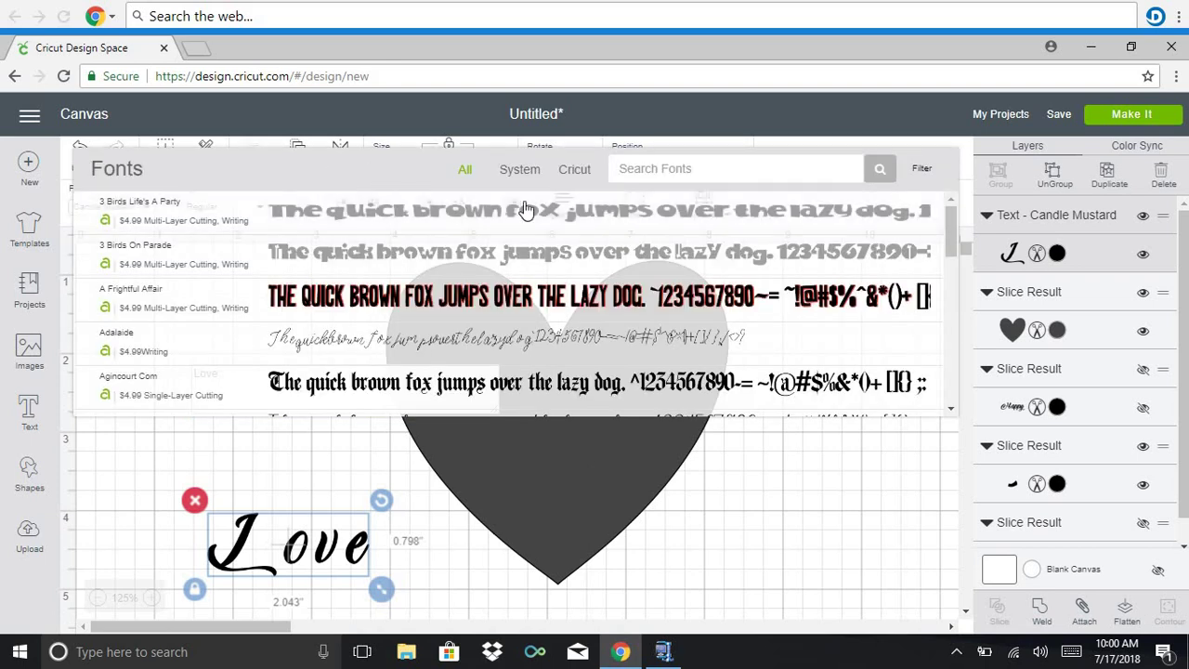
left_click(532, 174)
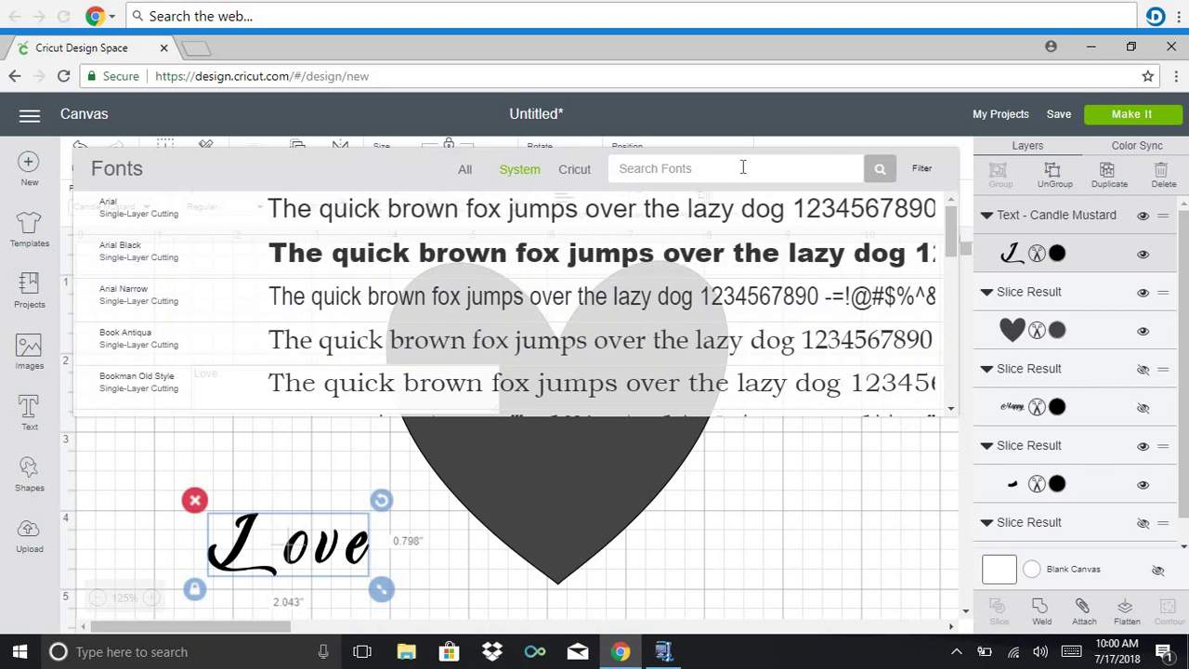
left_click(742, 166)
type("scrip")
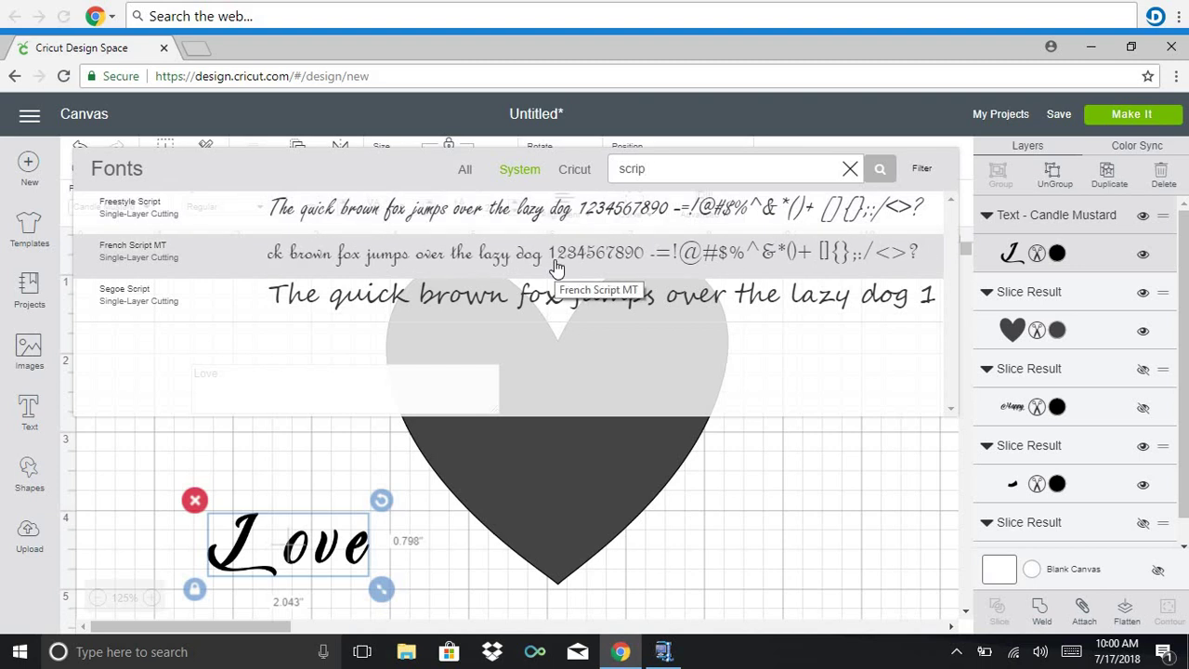
left_click(555, 267)
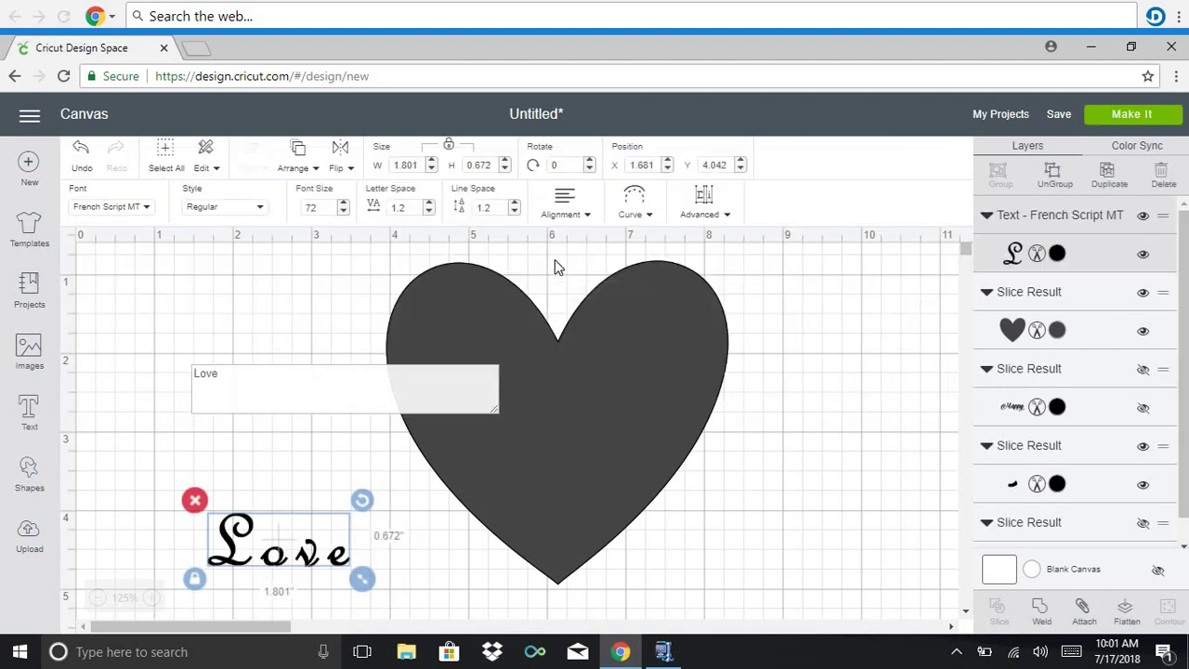
Tighten the letter spacing of Love to -0.5
left_click(429, 212)
left_click(429, 212)
left_click(429, 213)
left_click(429, 213)
left_click(429, 213)
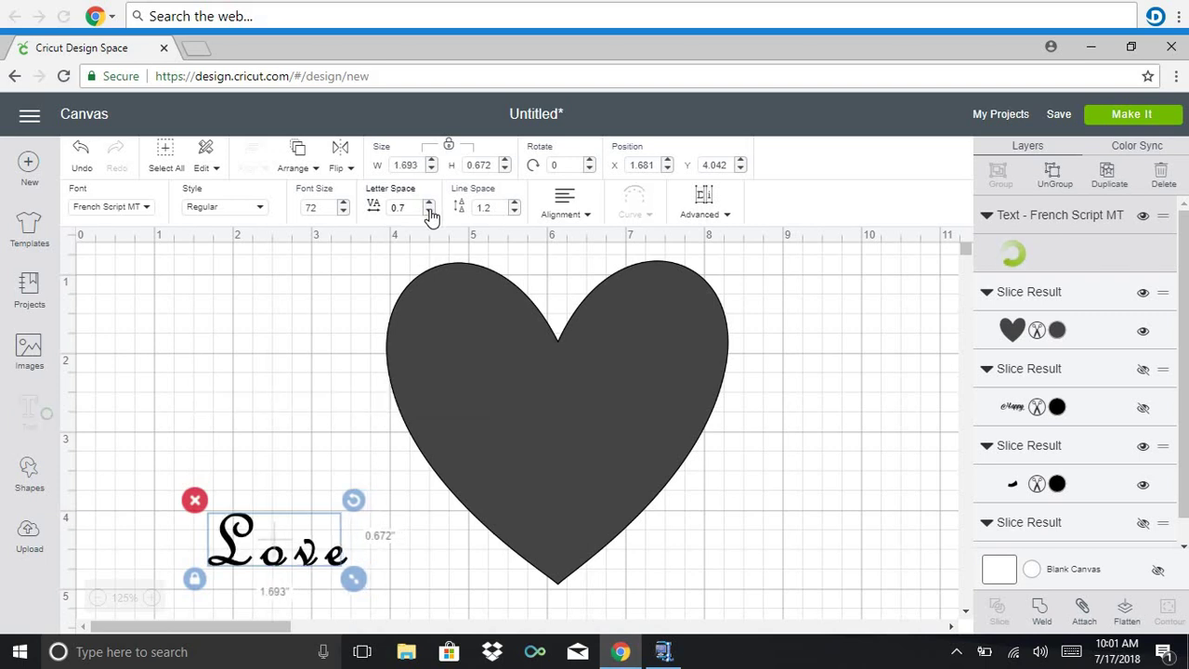
left_click(429, 213)
left_click(429, 212)
left_click(430, 213)
left_click(429, 213)
left_click(429, 213)
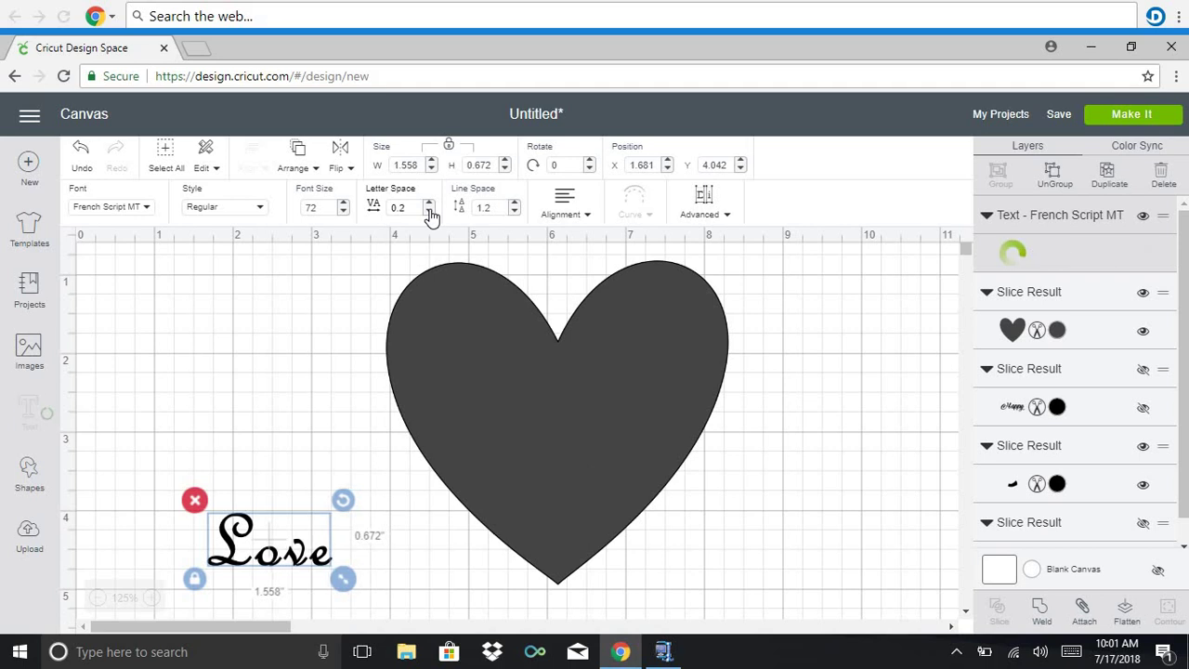
left_click(429, 213)
left_click(429, 212)
left_click(429, 213)
left_click(429, 212)
left_click(429, 213)
left_click(429, 213)
left_click(430, 212)
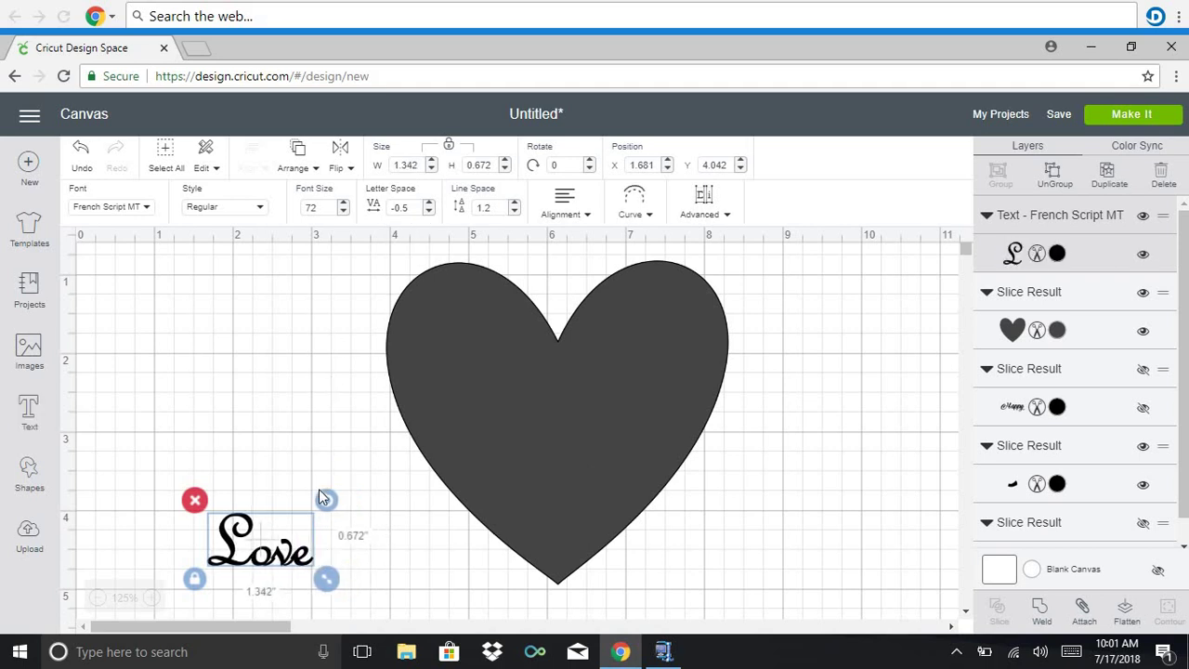
Ungroup Love into separate letters and move the e closer to the v
left_click(334, 552)
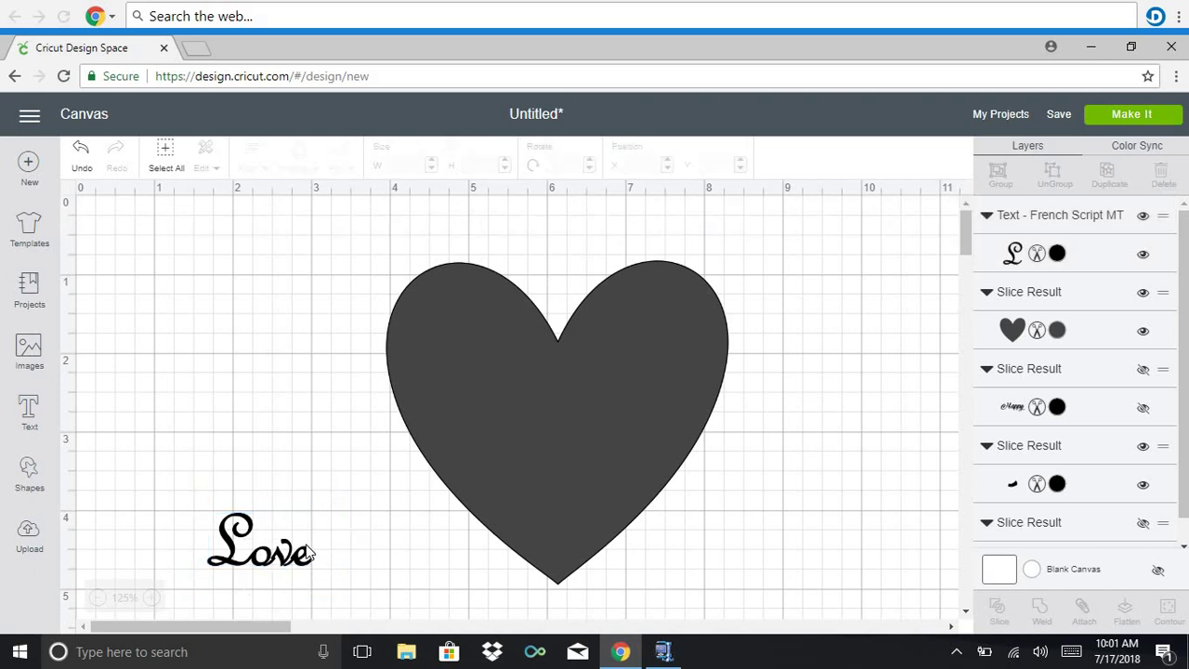
left_click(306, 550)
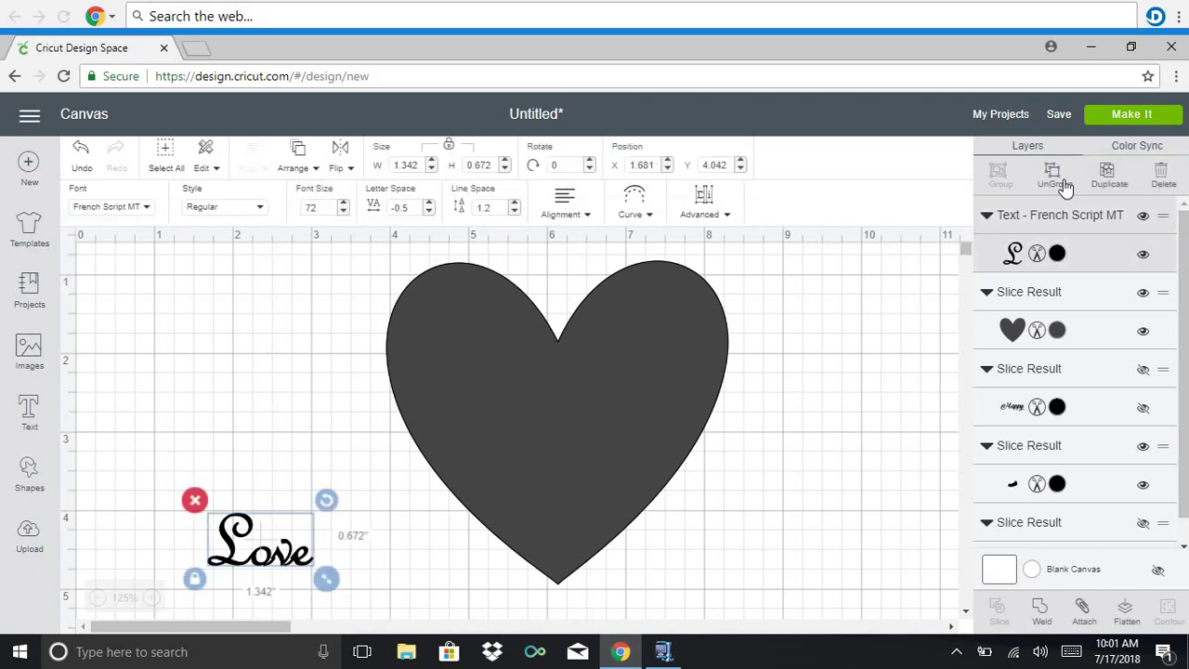
left_click(1055, 182)
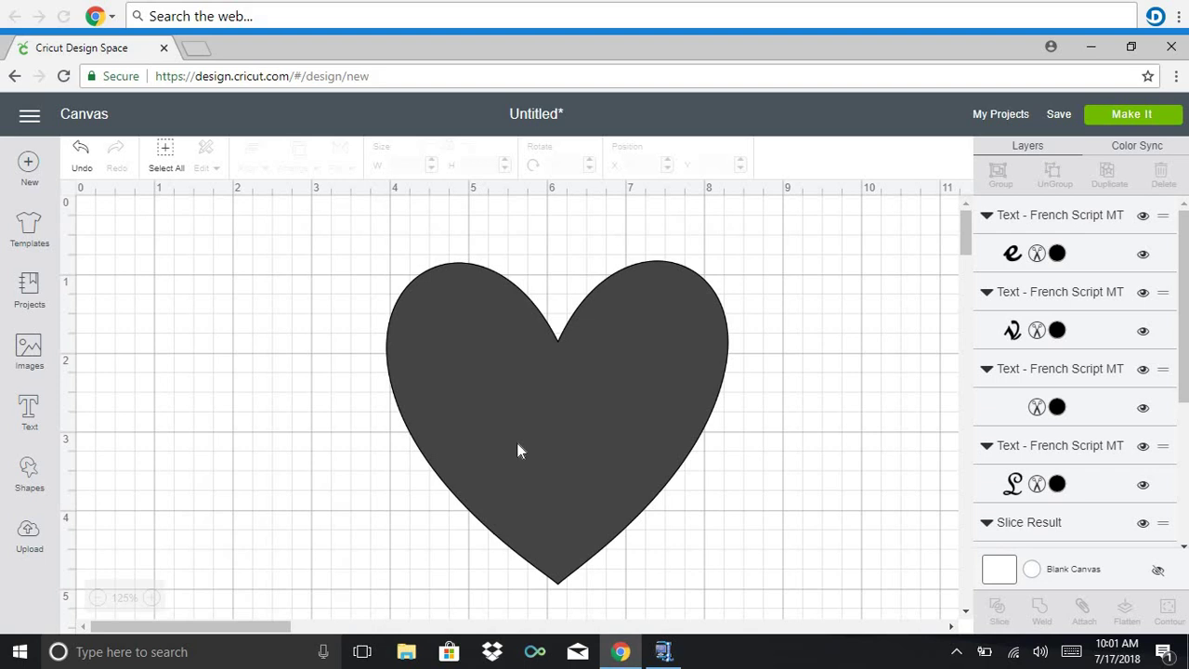
left_click(307, 558)
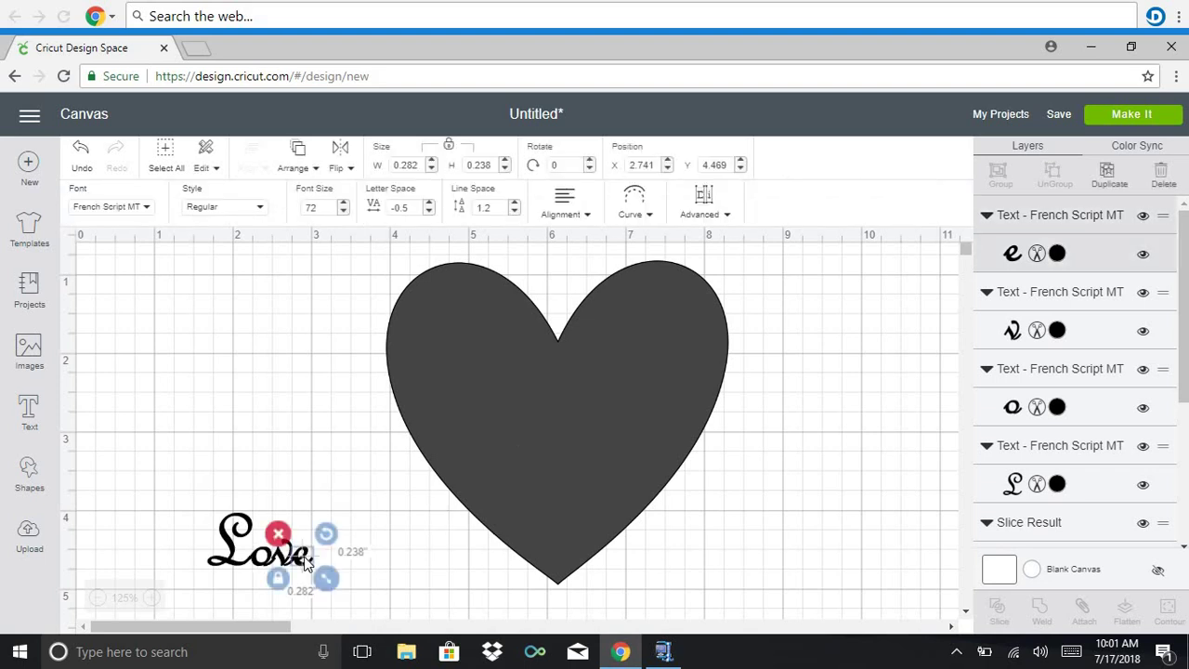
left_click_drag(309, 563, 198, 533)
left_click(285, 560)
Box-select all four letters and enlarge Love to 1.631 by 0.83 inches
left_click(345, 445)
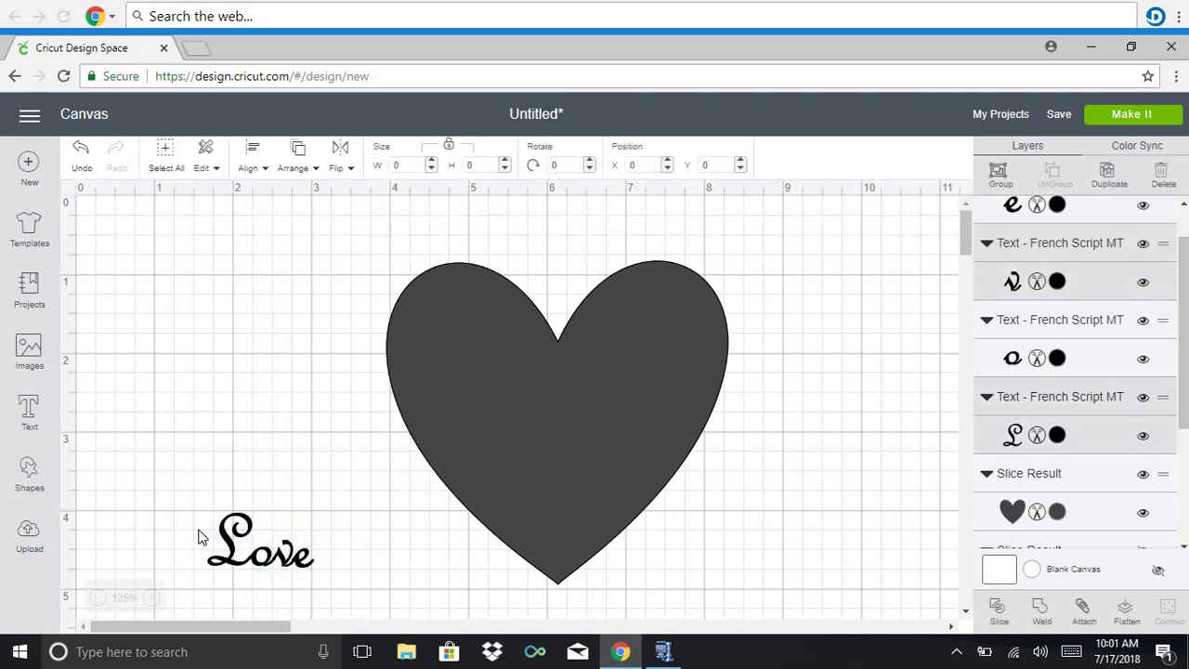
left_click(363, 518)
left_click_drag(363, 517, 542, 400)
left_click_drag(618, 436, 640, 474)
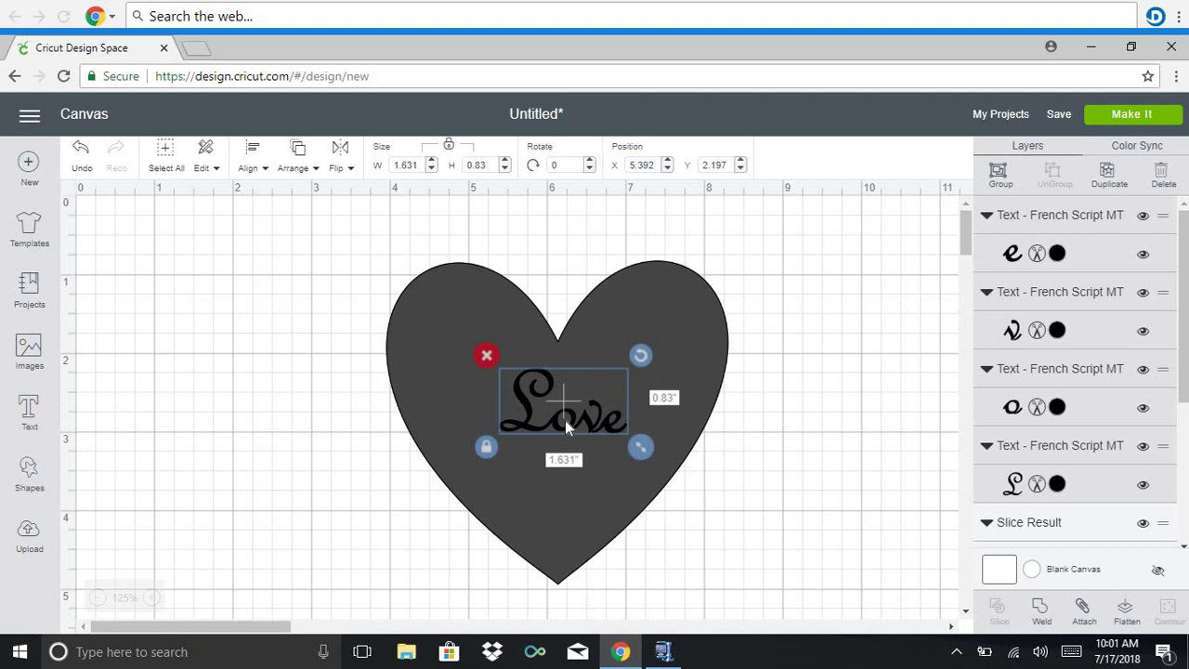
Group the Love letters, flatten them with the heart into one image, and hide Slice Result
left_click(999, 175)
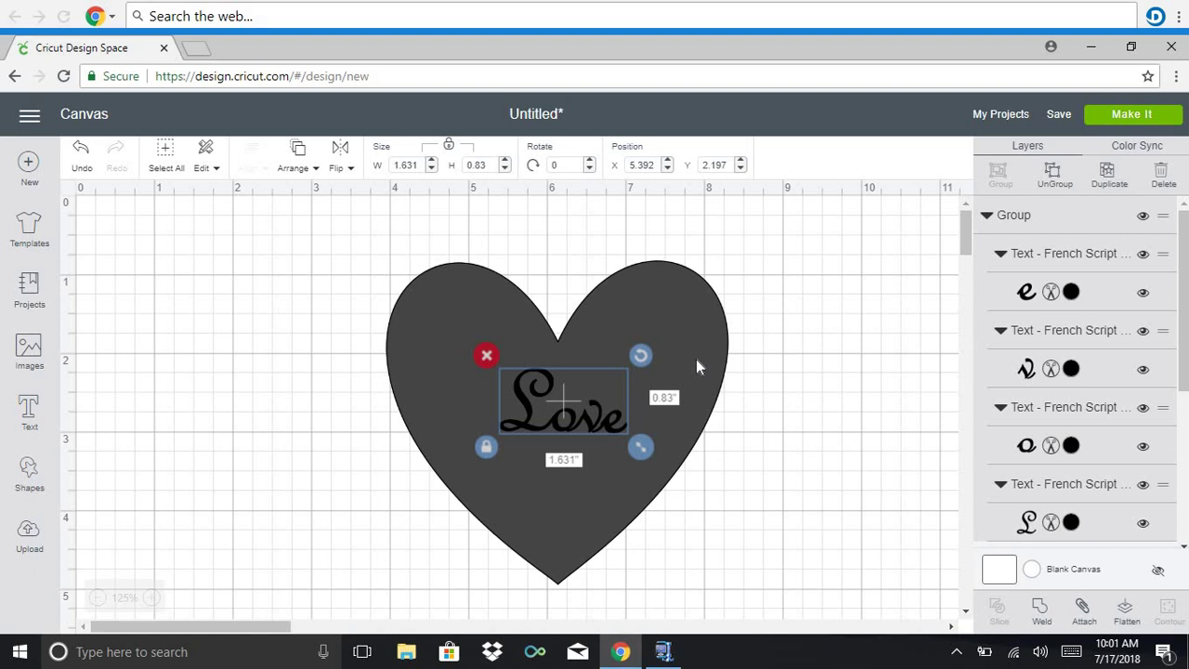
left_click_drag(751, 452, 441, 369)
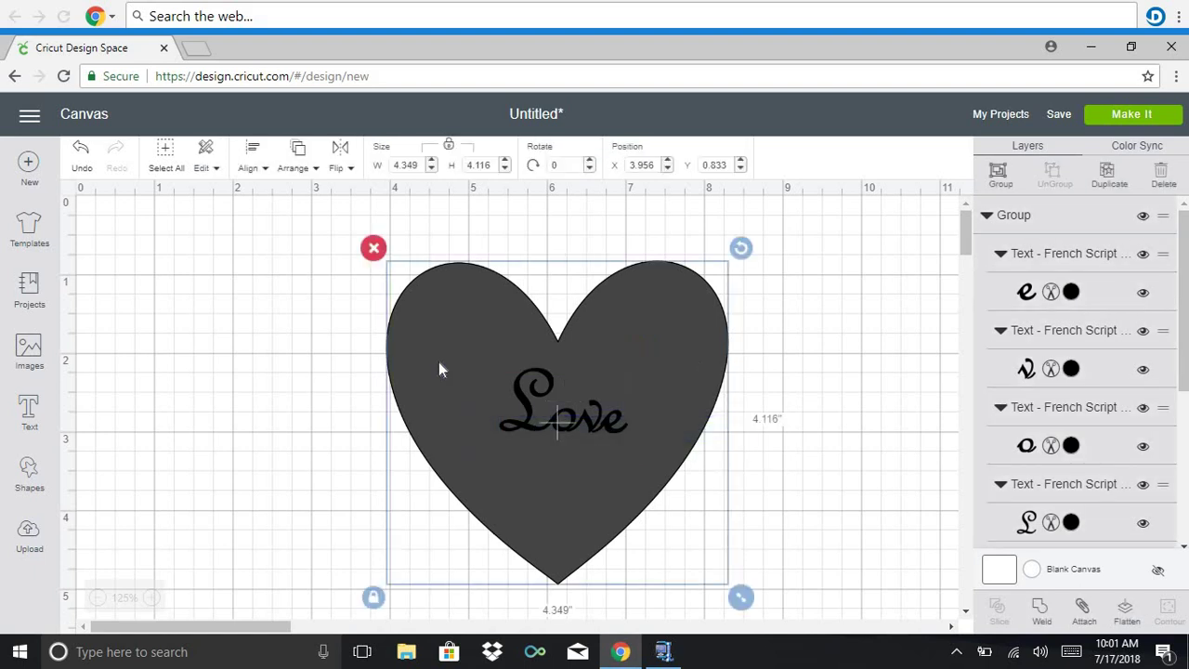
left_click(1125, 617)
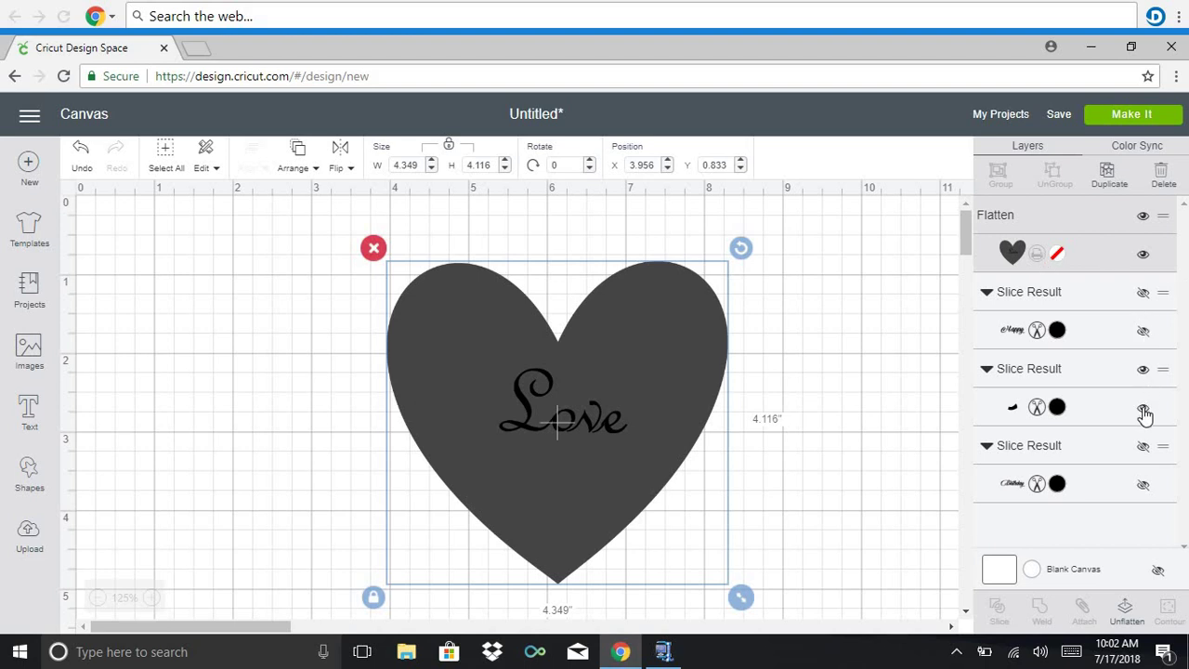
left_click(1144, 411)
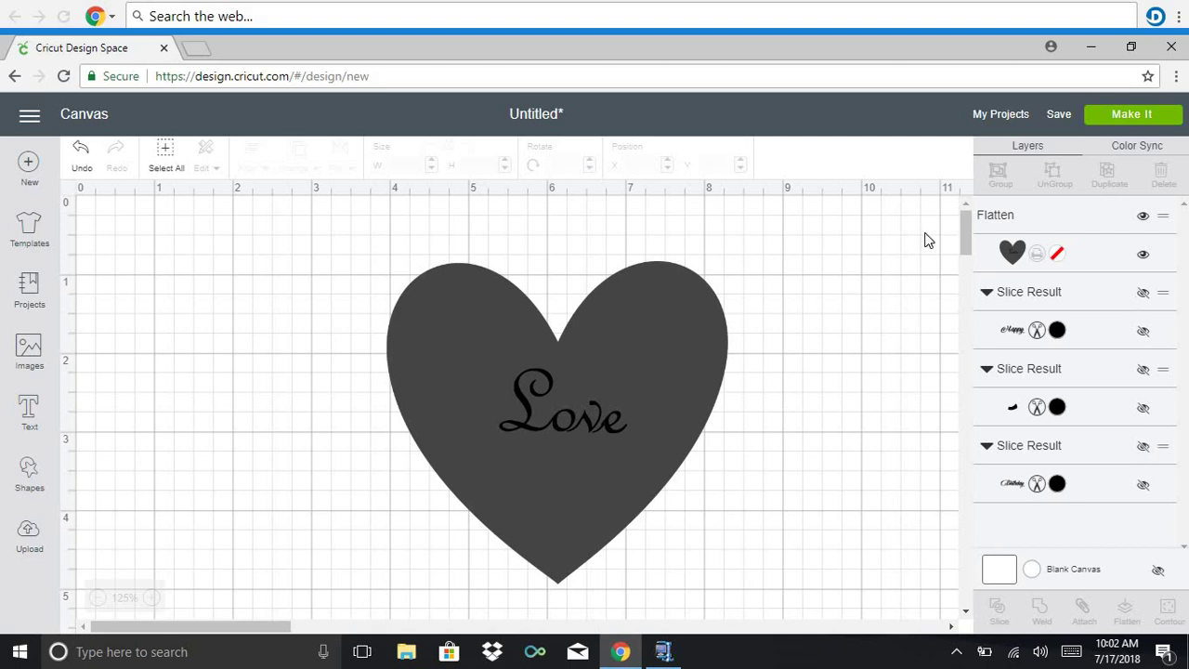
Send the flattened heart-and-Love image to the Prepare screen as a Print then Cut mat
left_click(1154, 120)
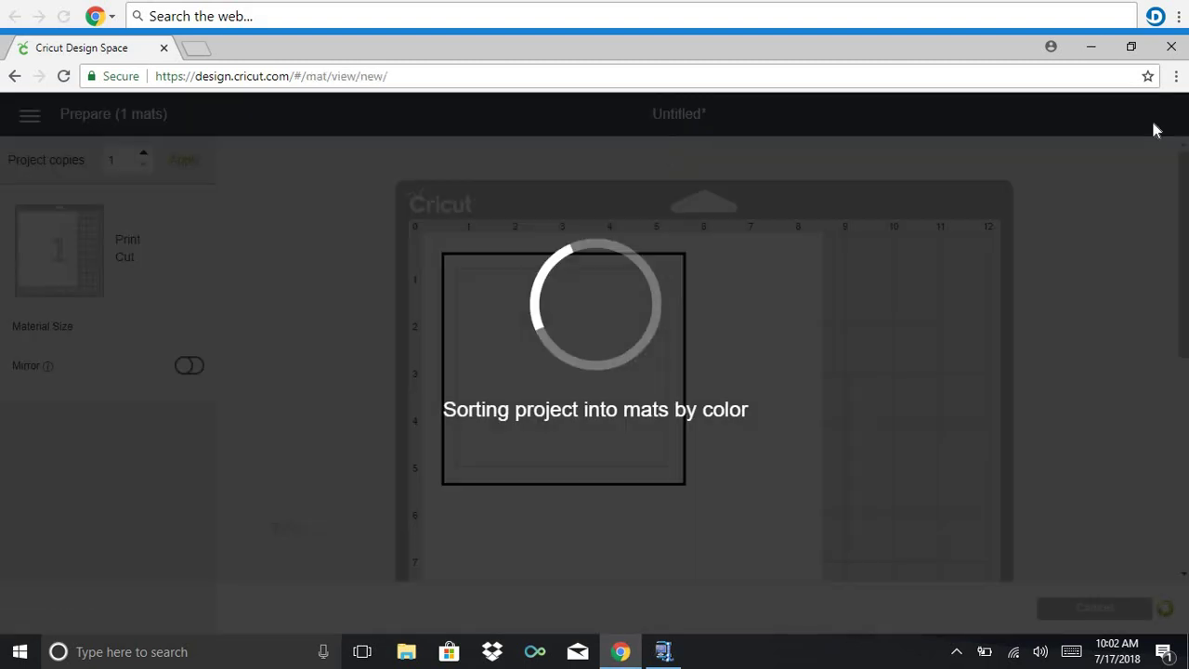